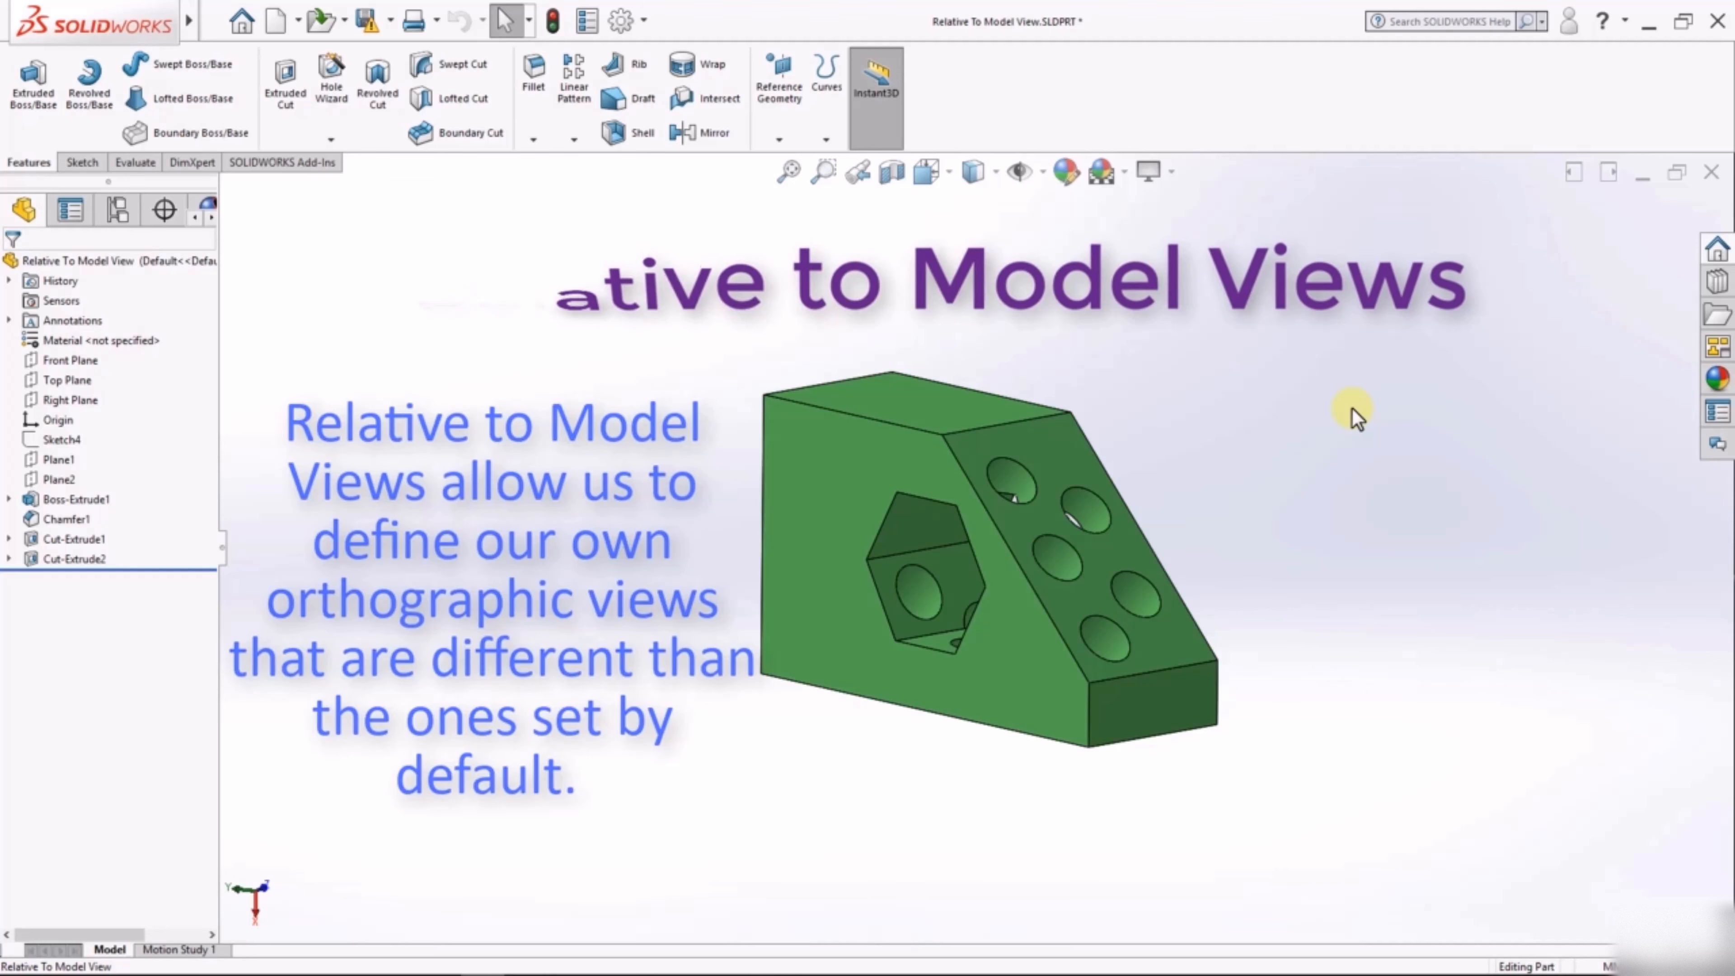
# Create a new drawing document using the A (ANSI) Landscape standard sheet size
pyautogui.moveTo(1277, 588); pyautogui.dragTo(1356, 416, button='middle')
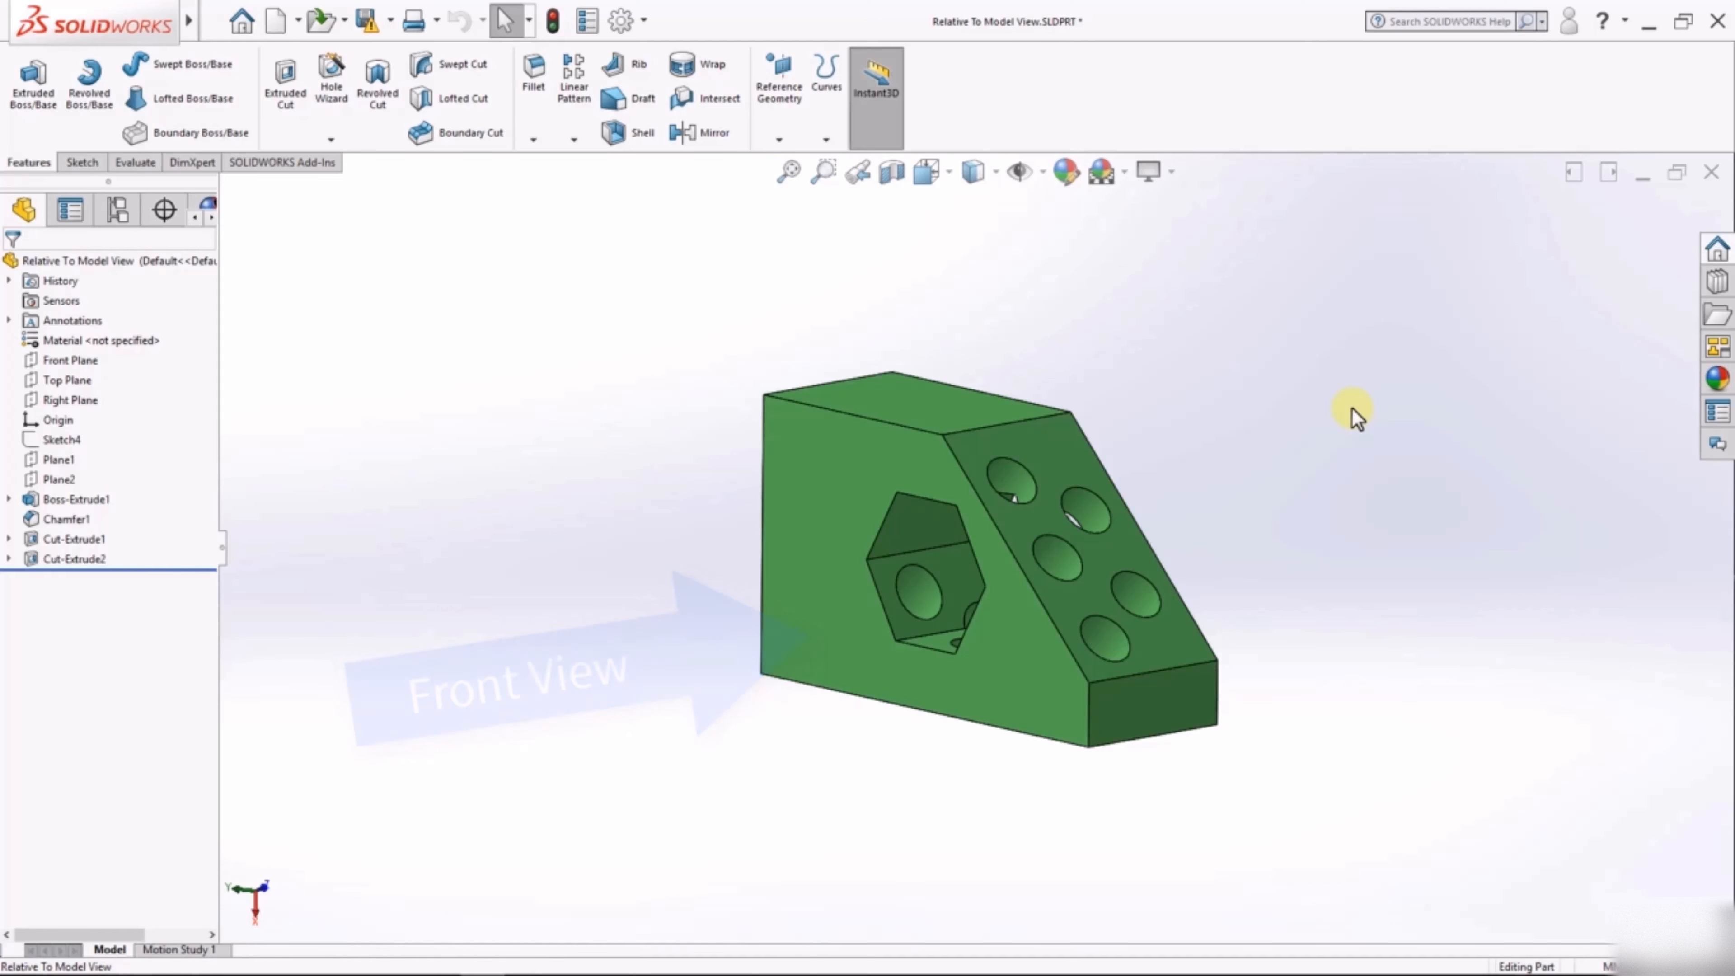
pyautogui.moveTo(1356, 416); pyautogui.dragTo(1265, 618, button='middle')
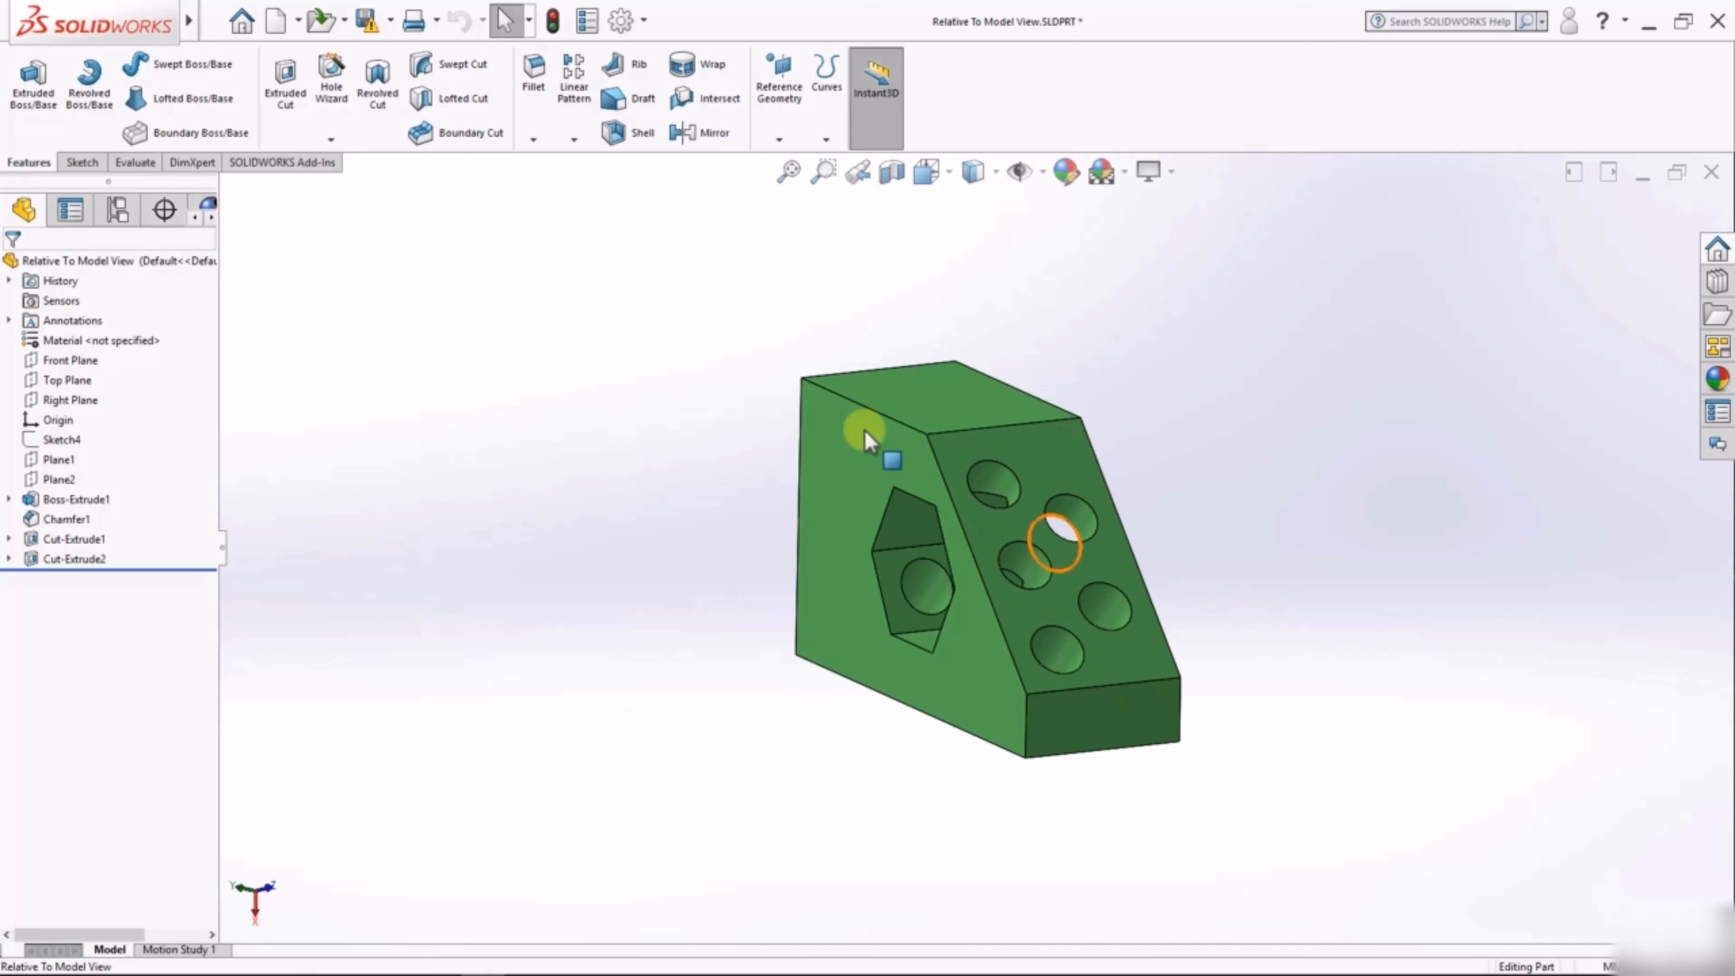
pyautogui.click(285, 31)
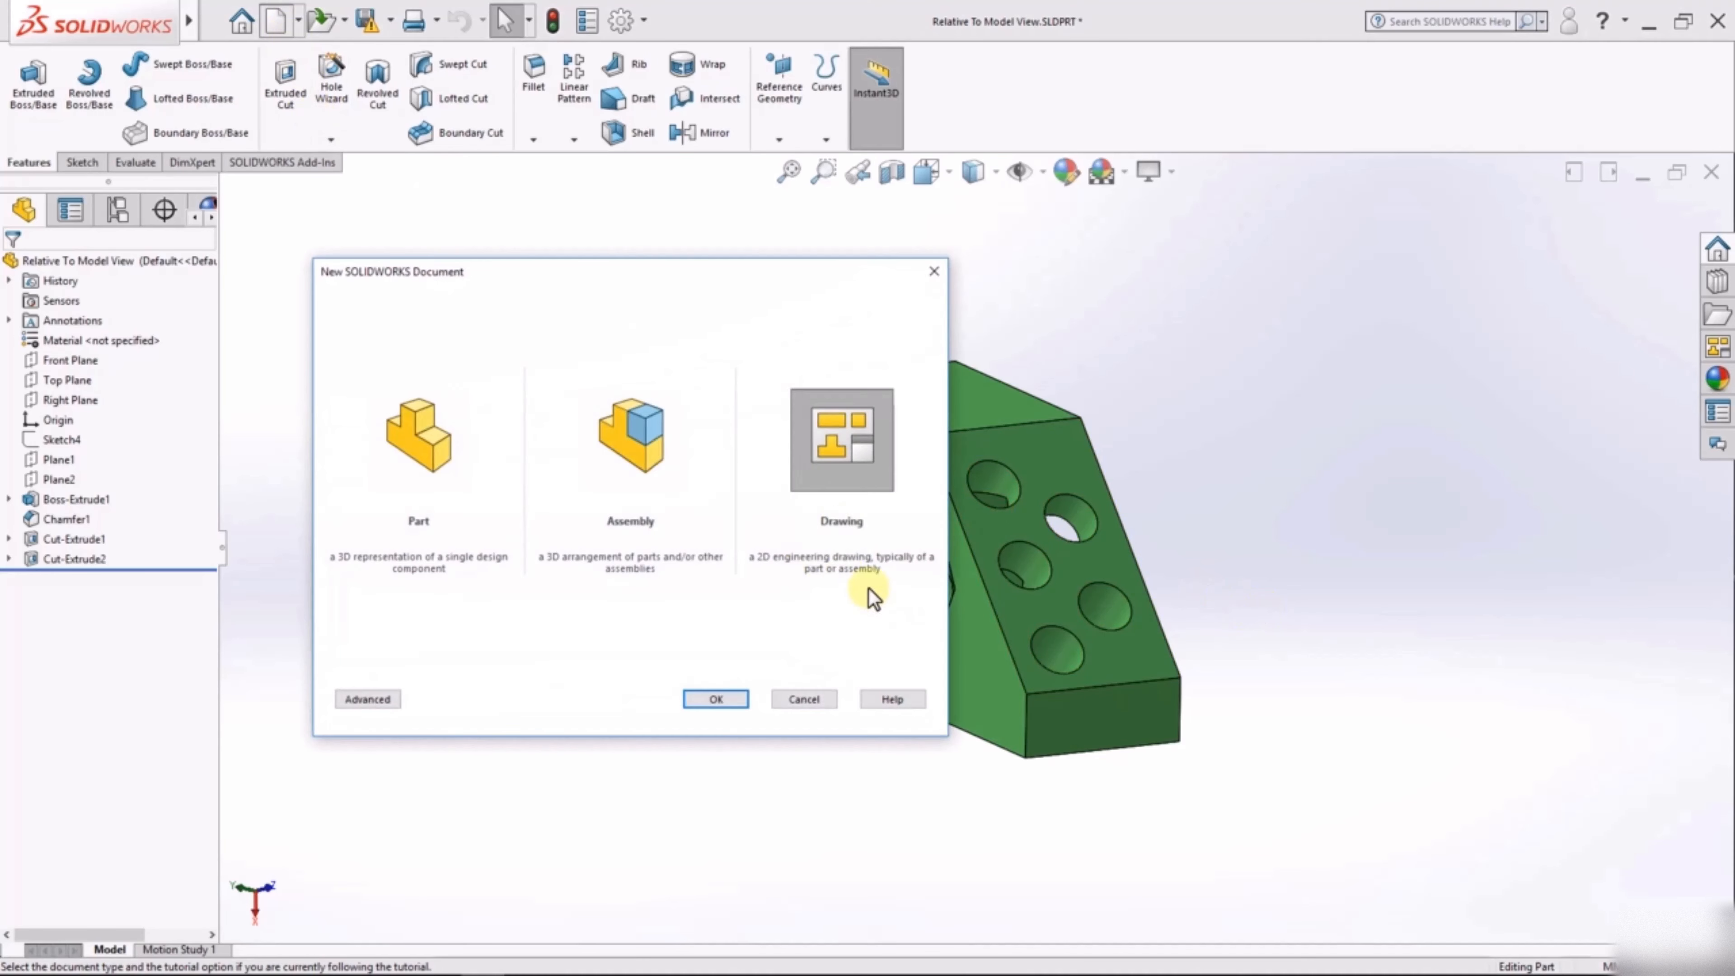
pyautogui.doubleClick(860, 457)
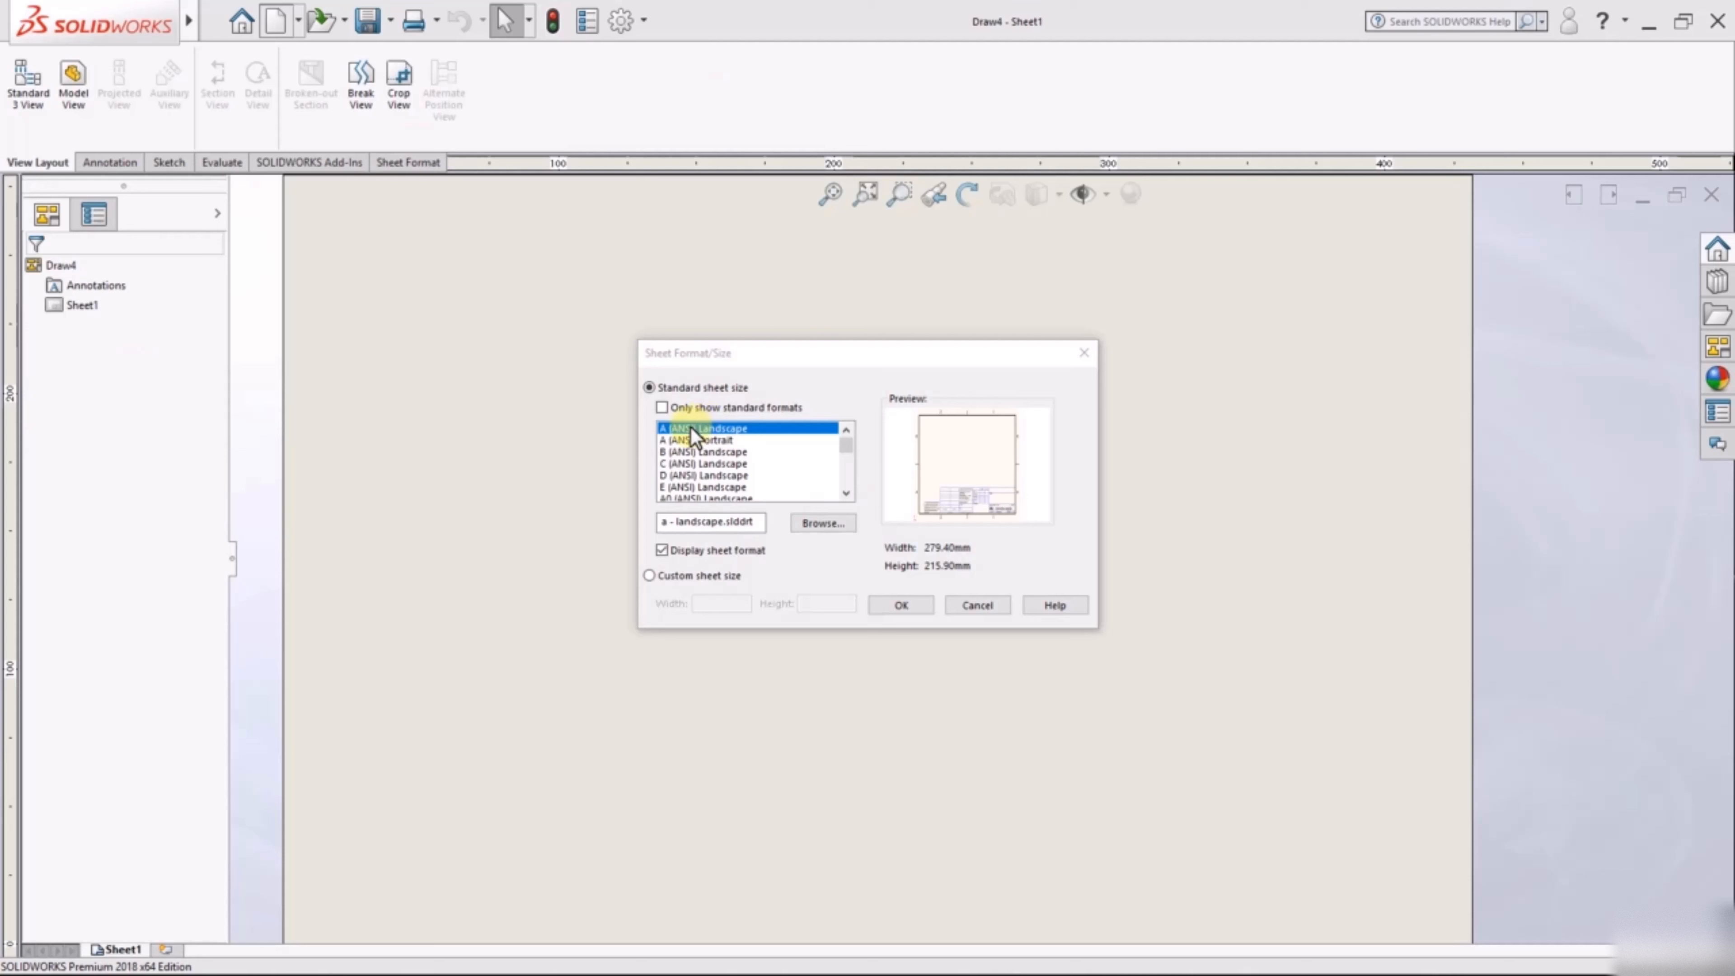
pyautogui.click(902, 607)
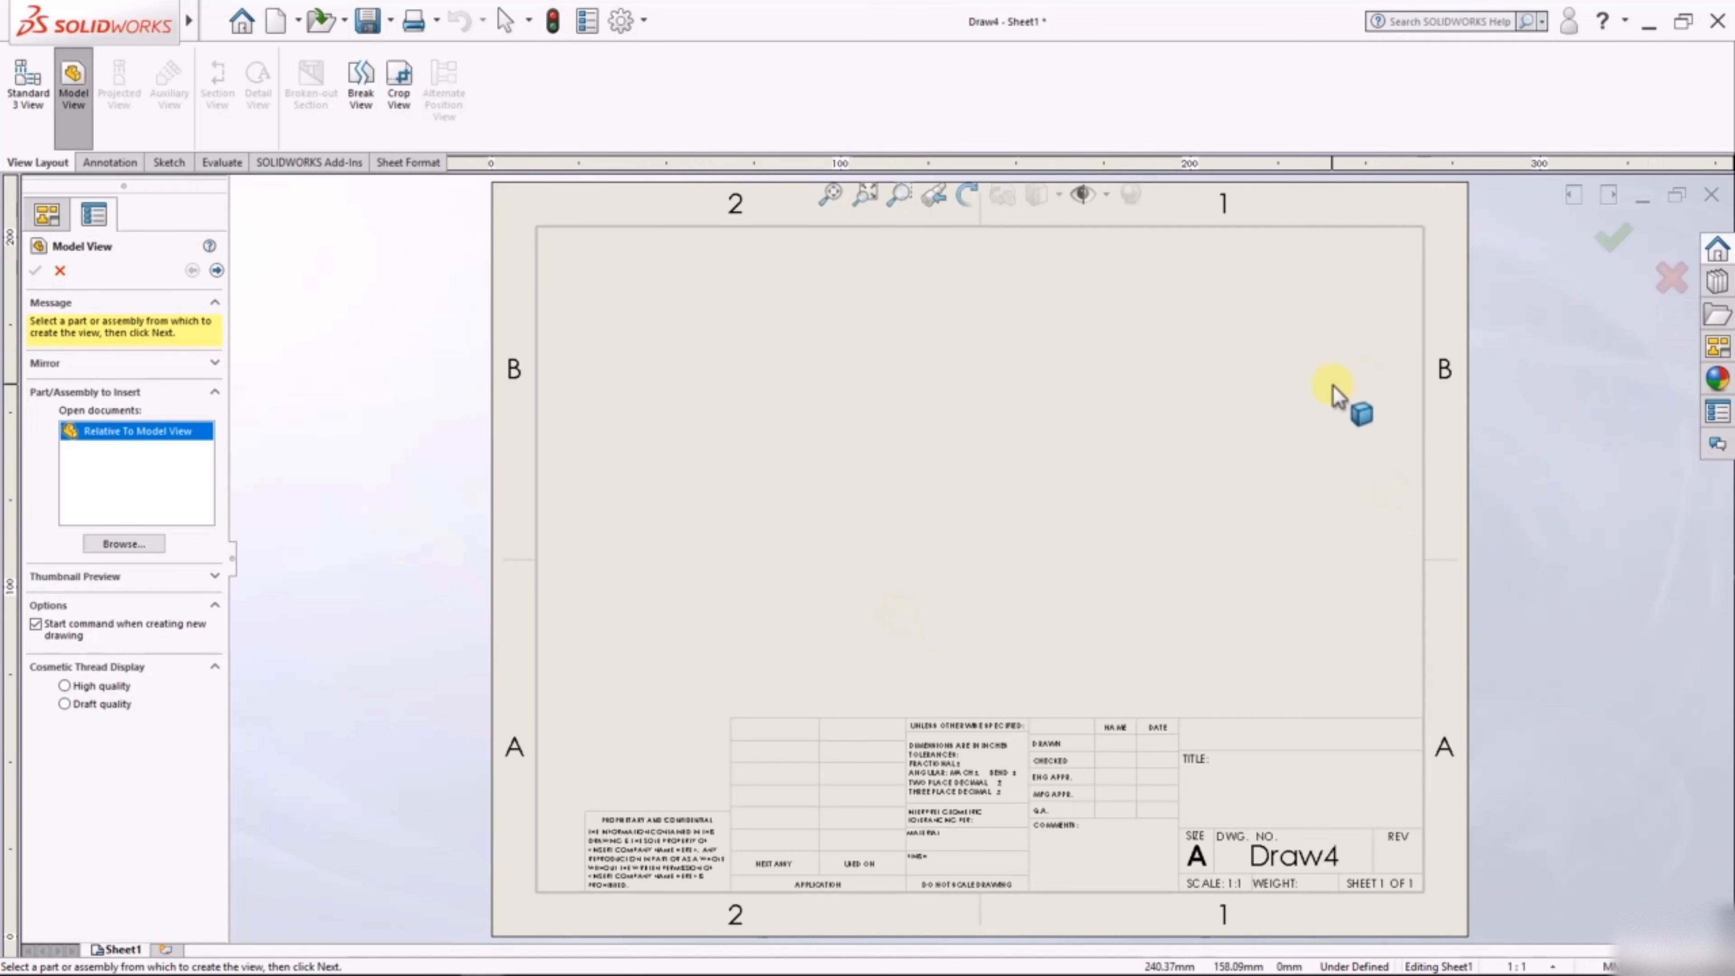
# Load the standard views of the Relative To Model View part into the View Palette
pyautogui.click(1717, 346)
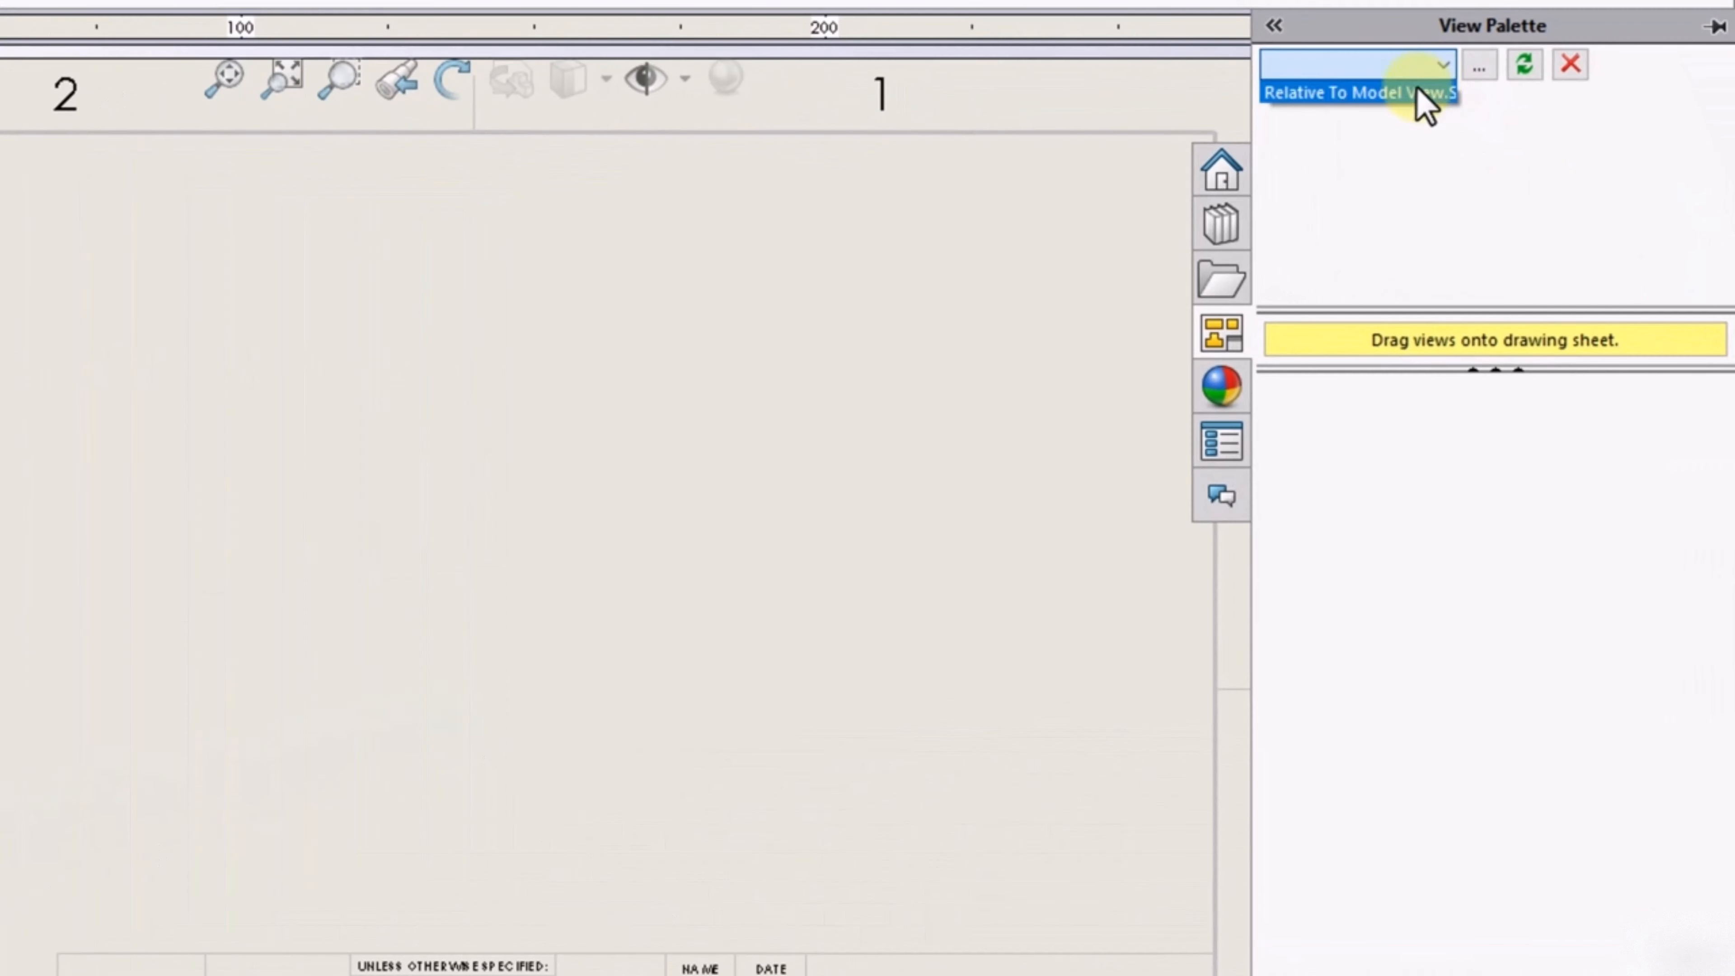
pyautogui.click(1424, 89)
pyautogui.click(1525, 66)
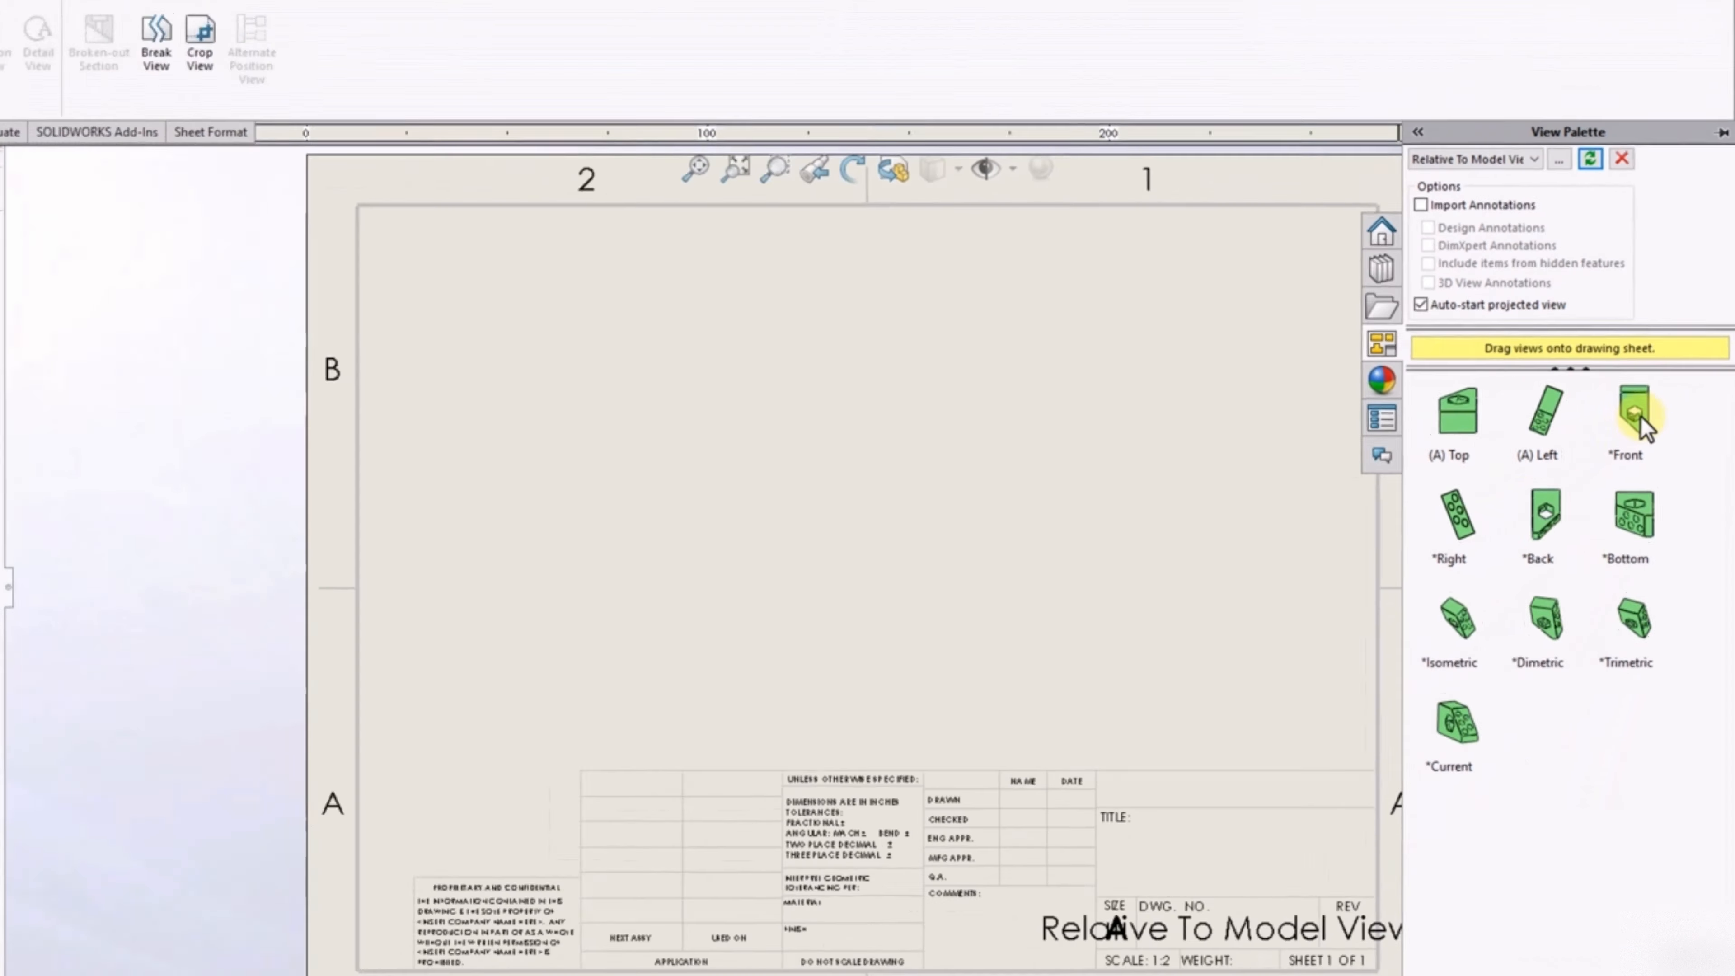
# Place the part's Front view on the sheet and project its right, top and isometric views from it
pyautogui.moveTo(1571, 472); pyautogui.dragTo(755, 561)
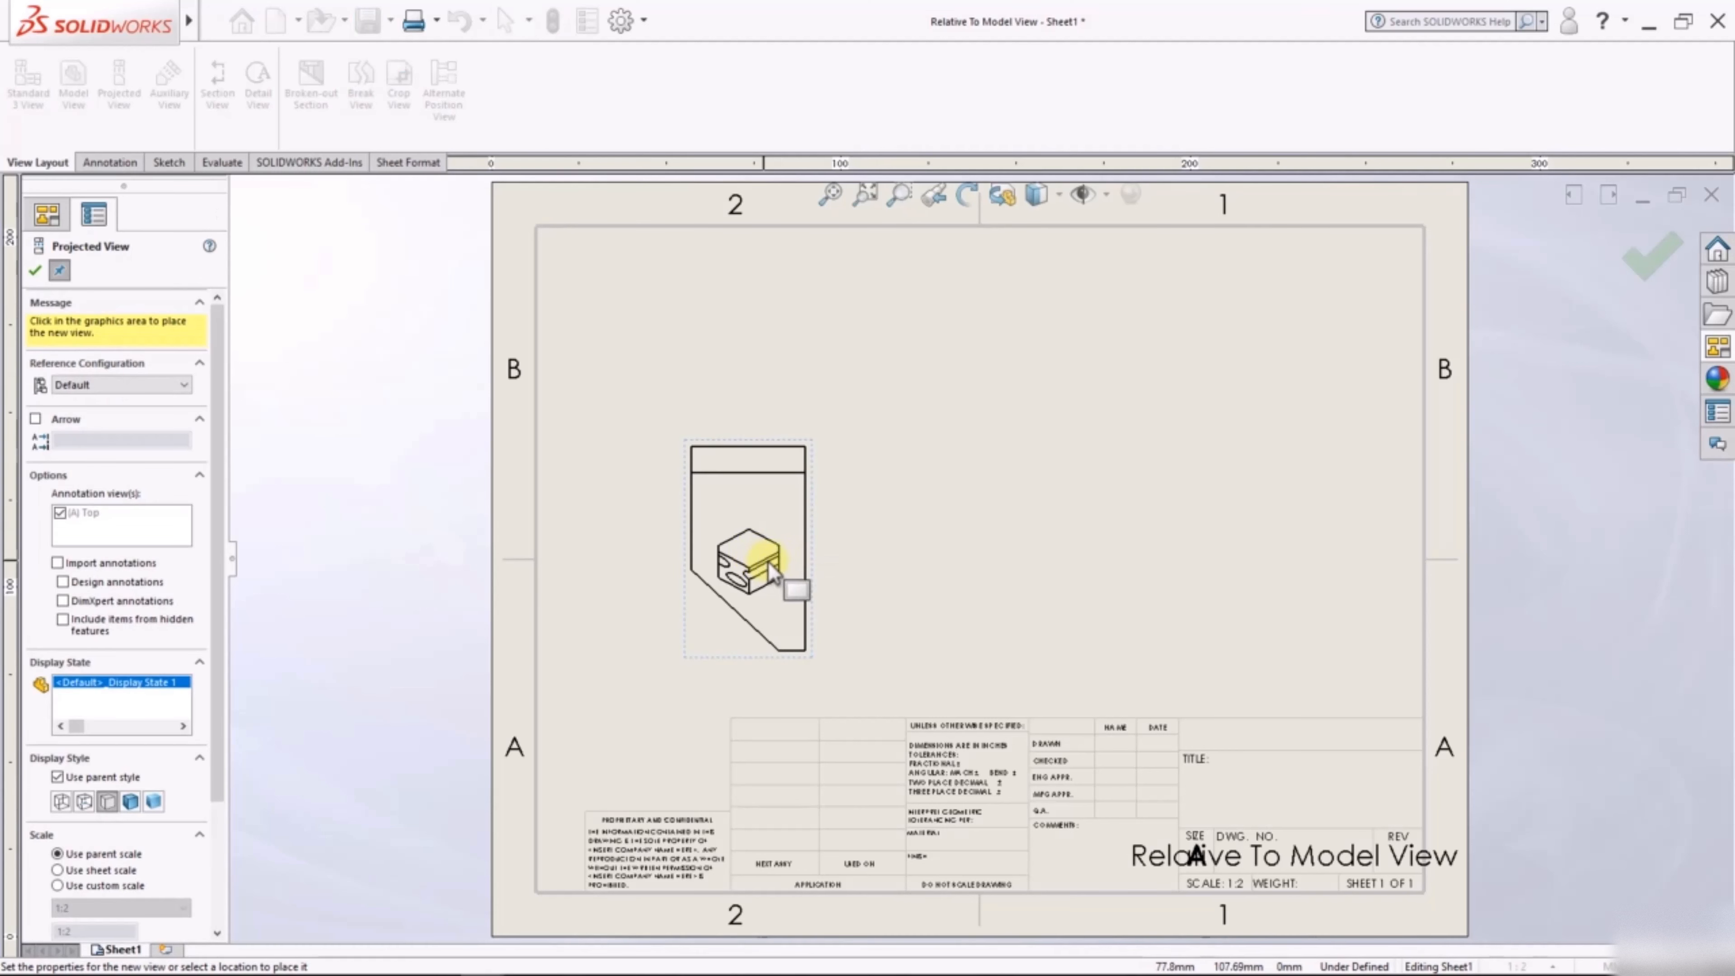
pyautogui.click(1177, 556)
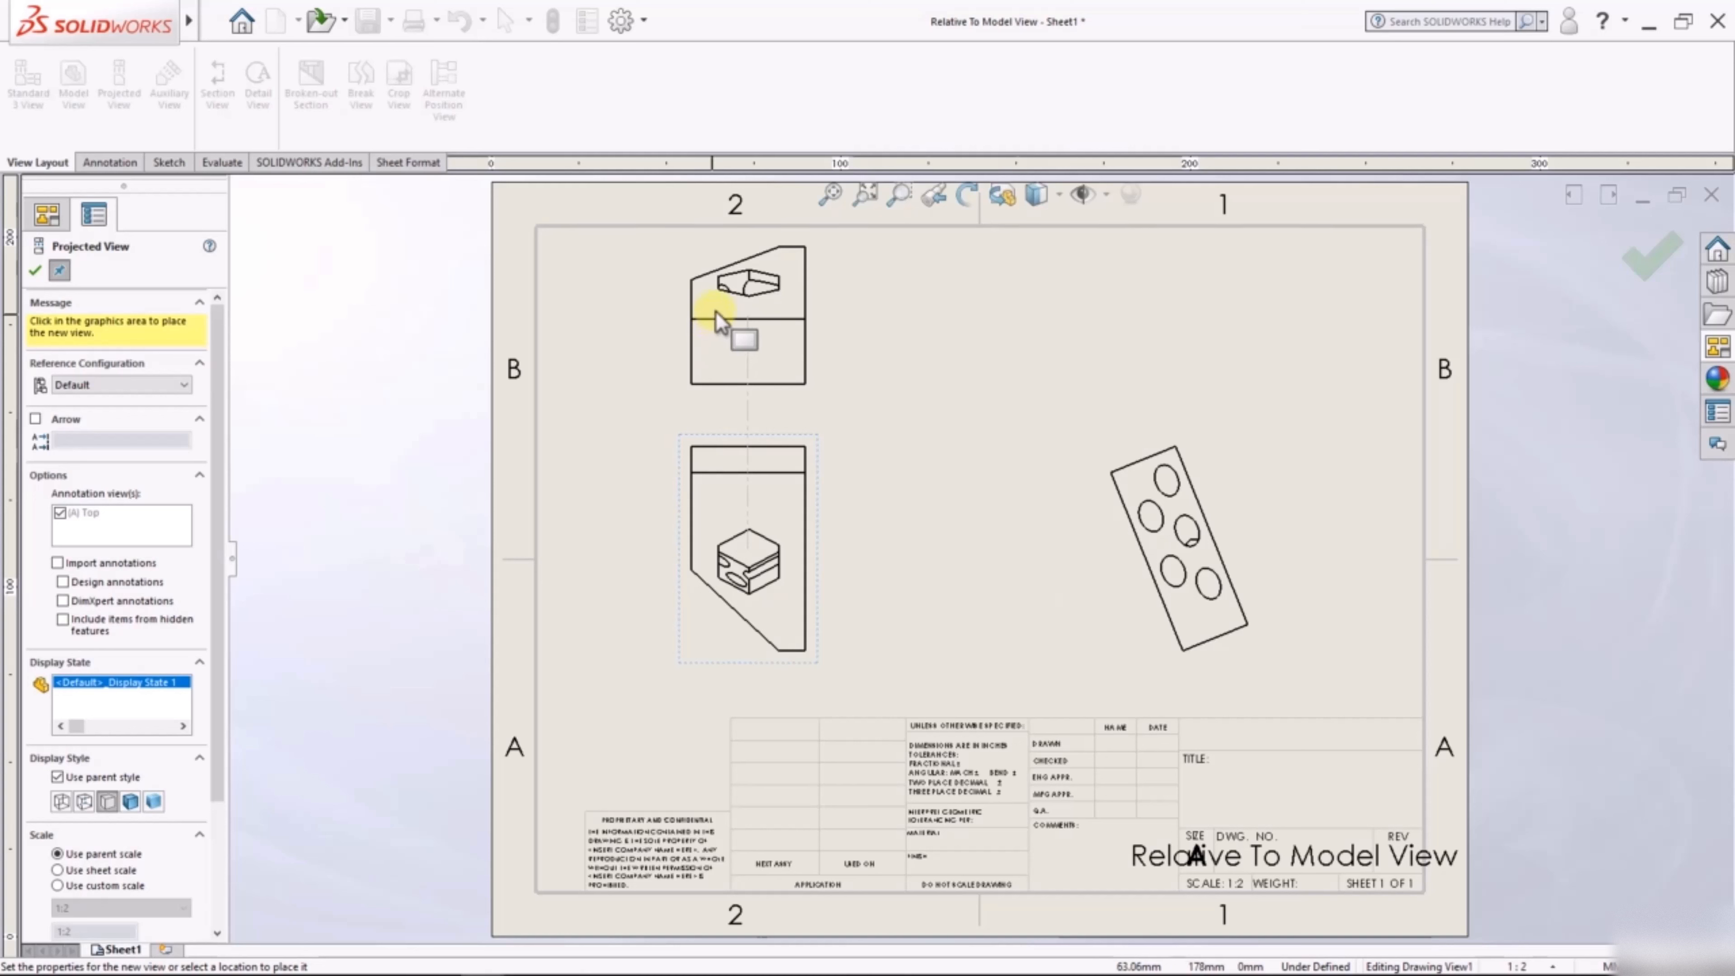
pyautogui.click(716, 310)
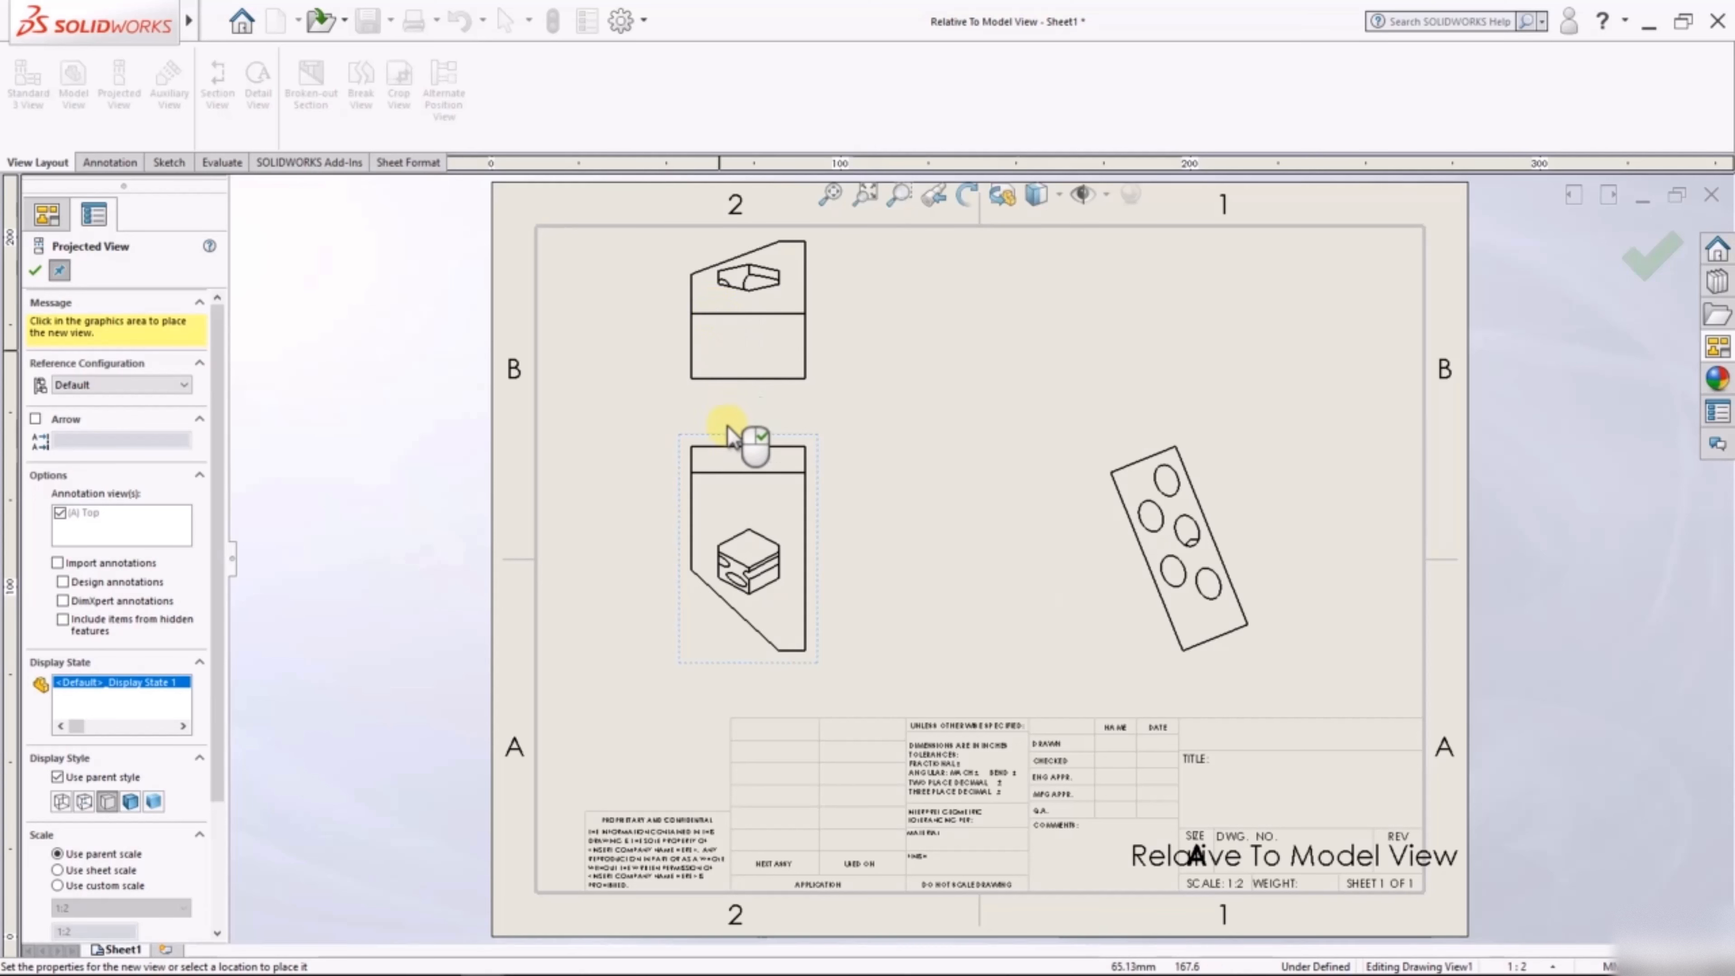
pyautogui.click(1014, 410)
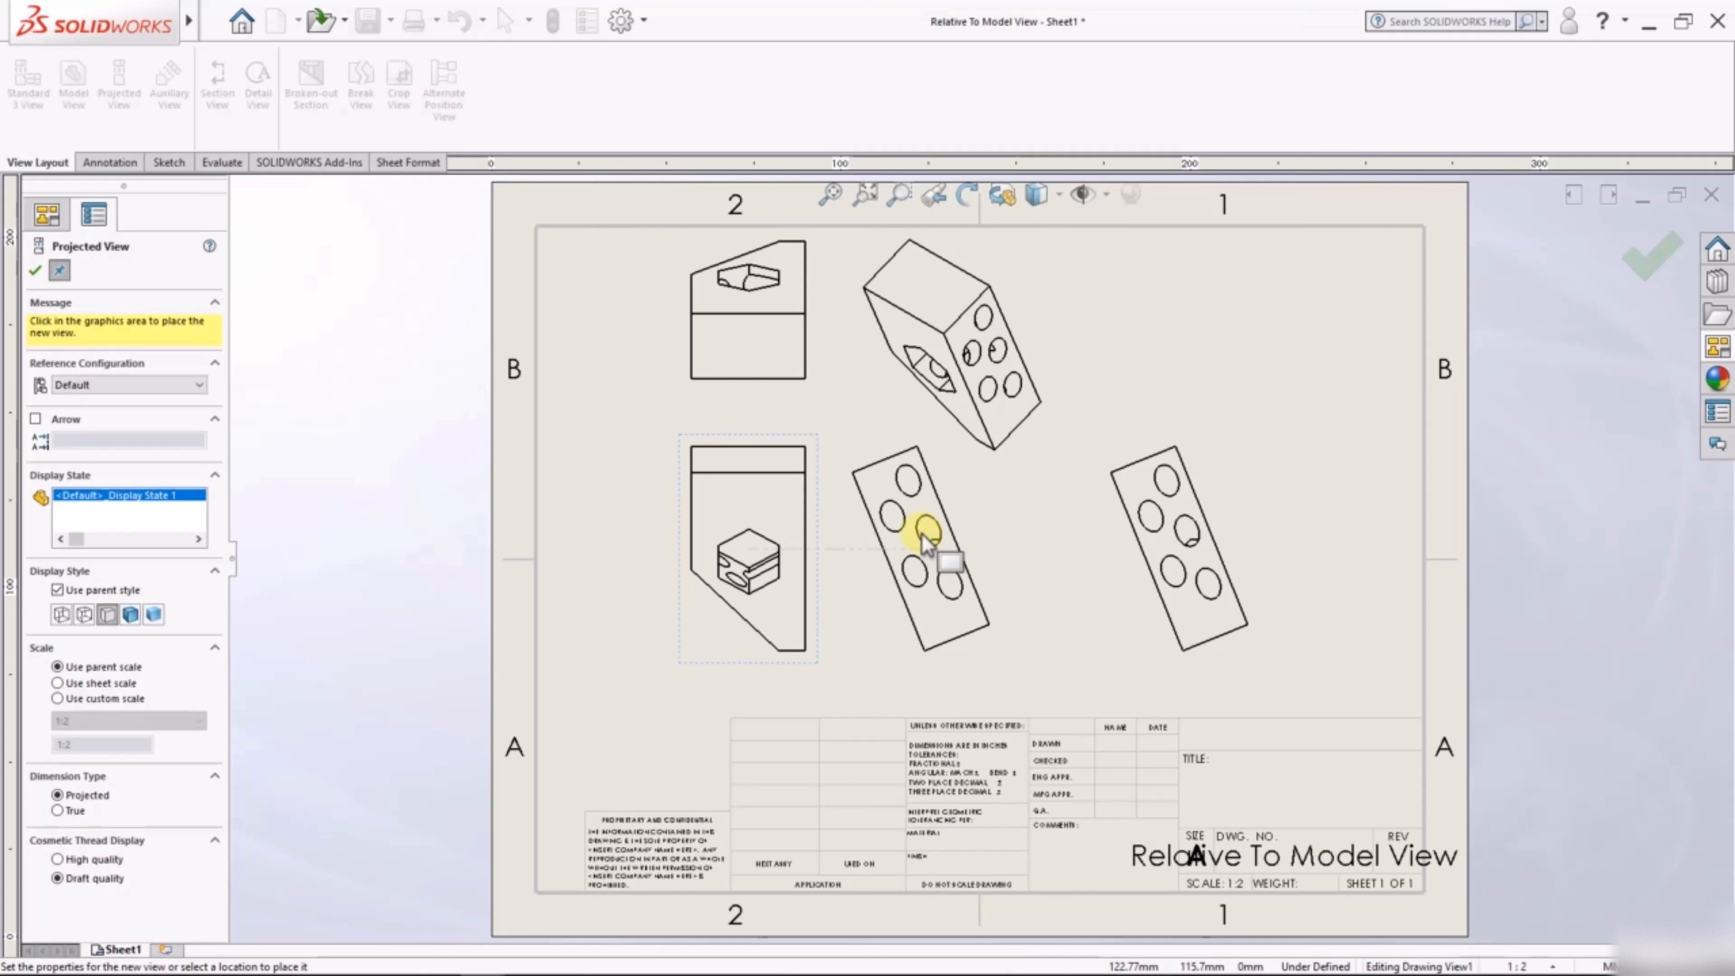
pyautogui.press('Escape')
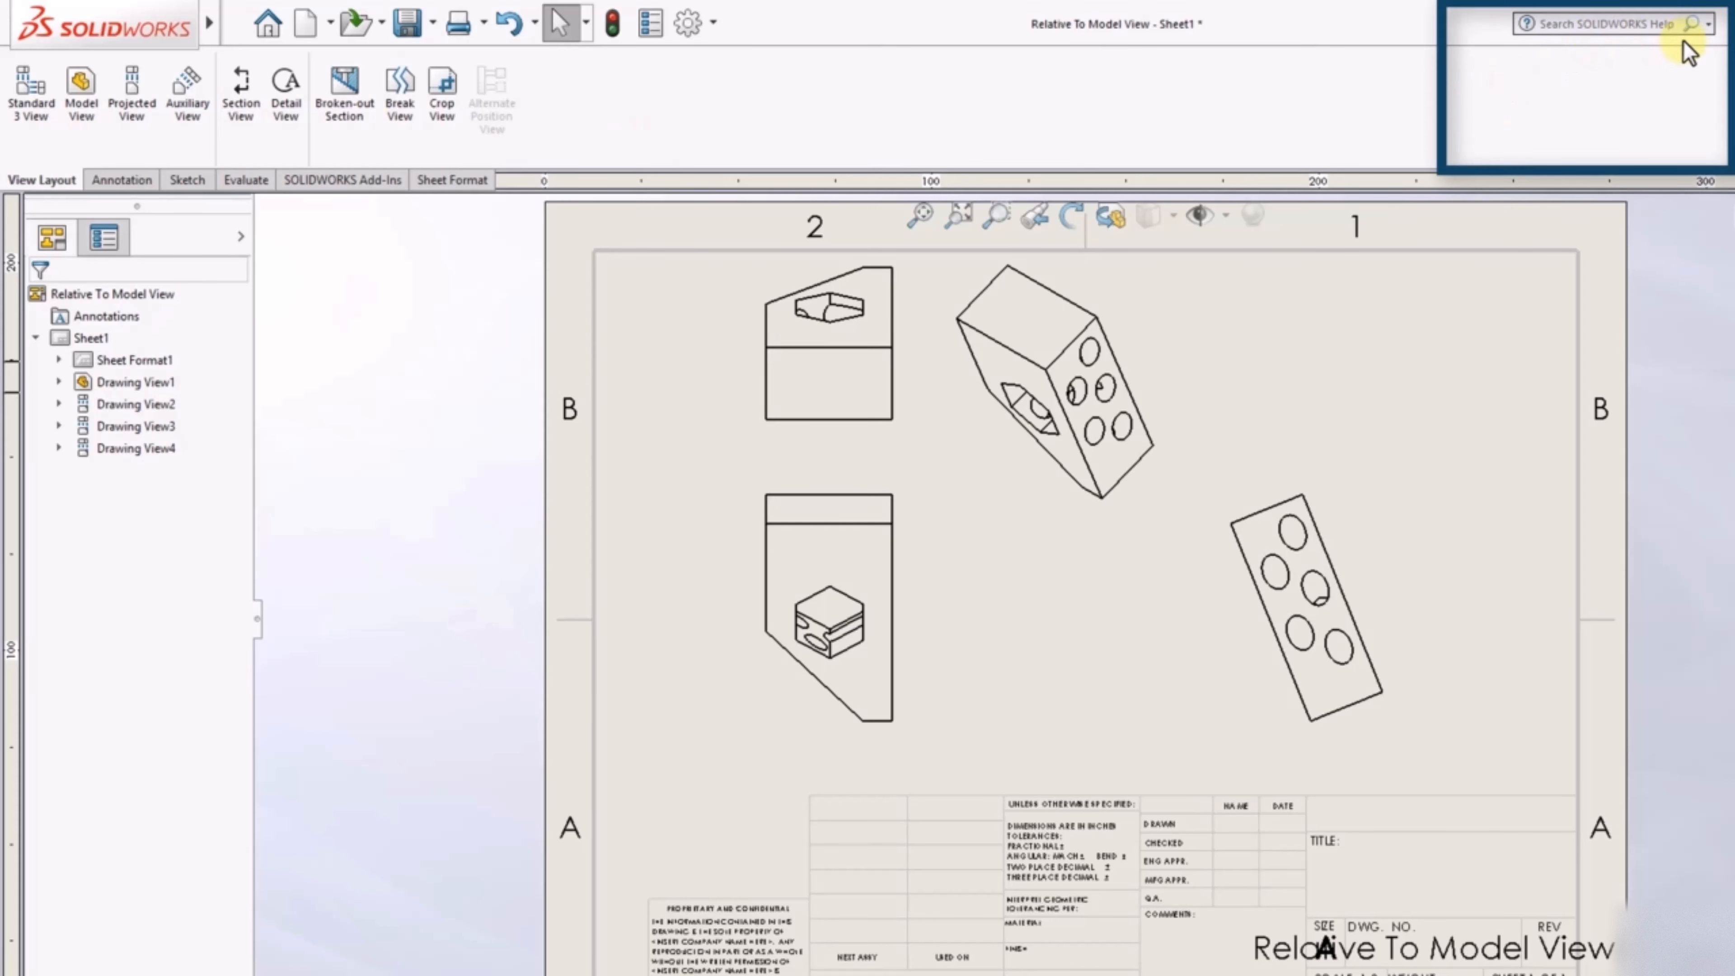
# Search the commands for "rel" and add Relative View to the View Layout toolbar
pyautogui.click(1710, 24)
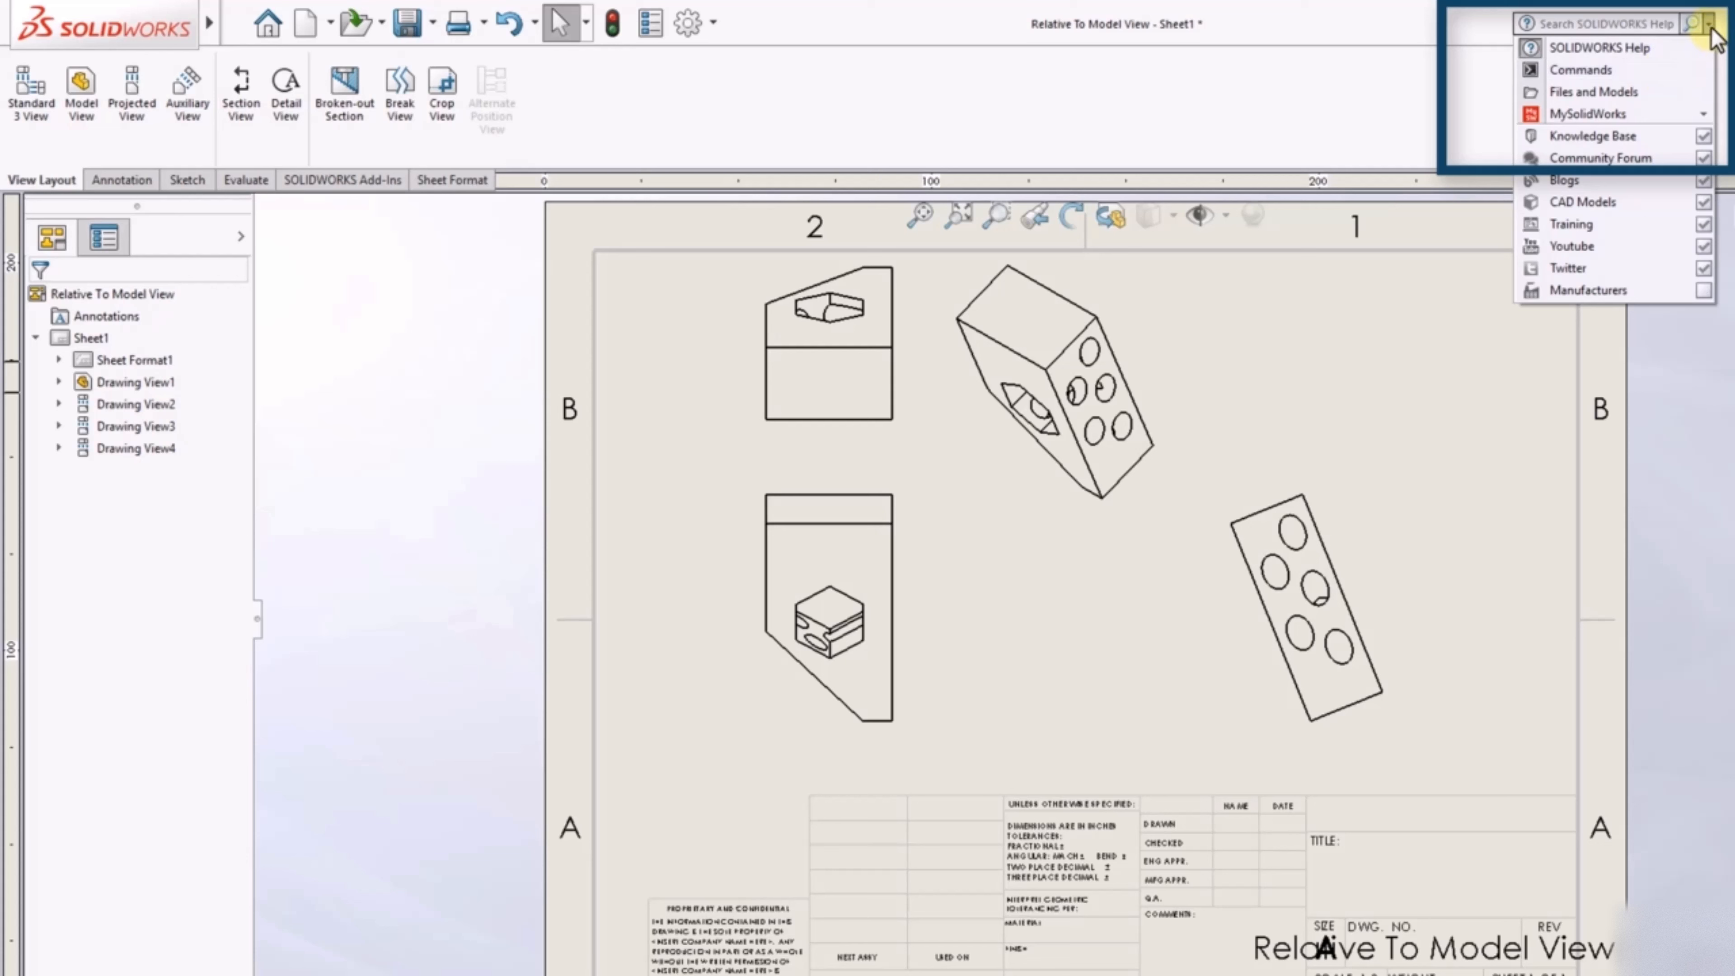
pyautogui.click(1646, 69)
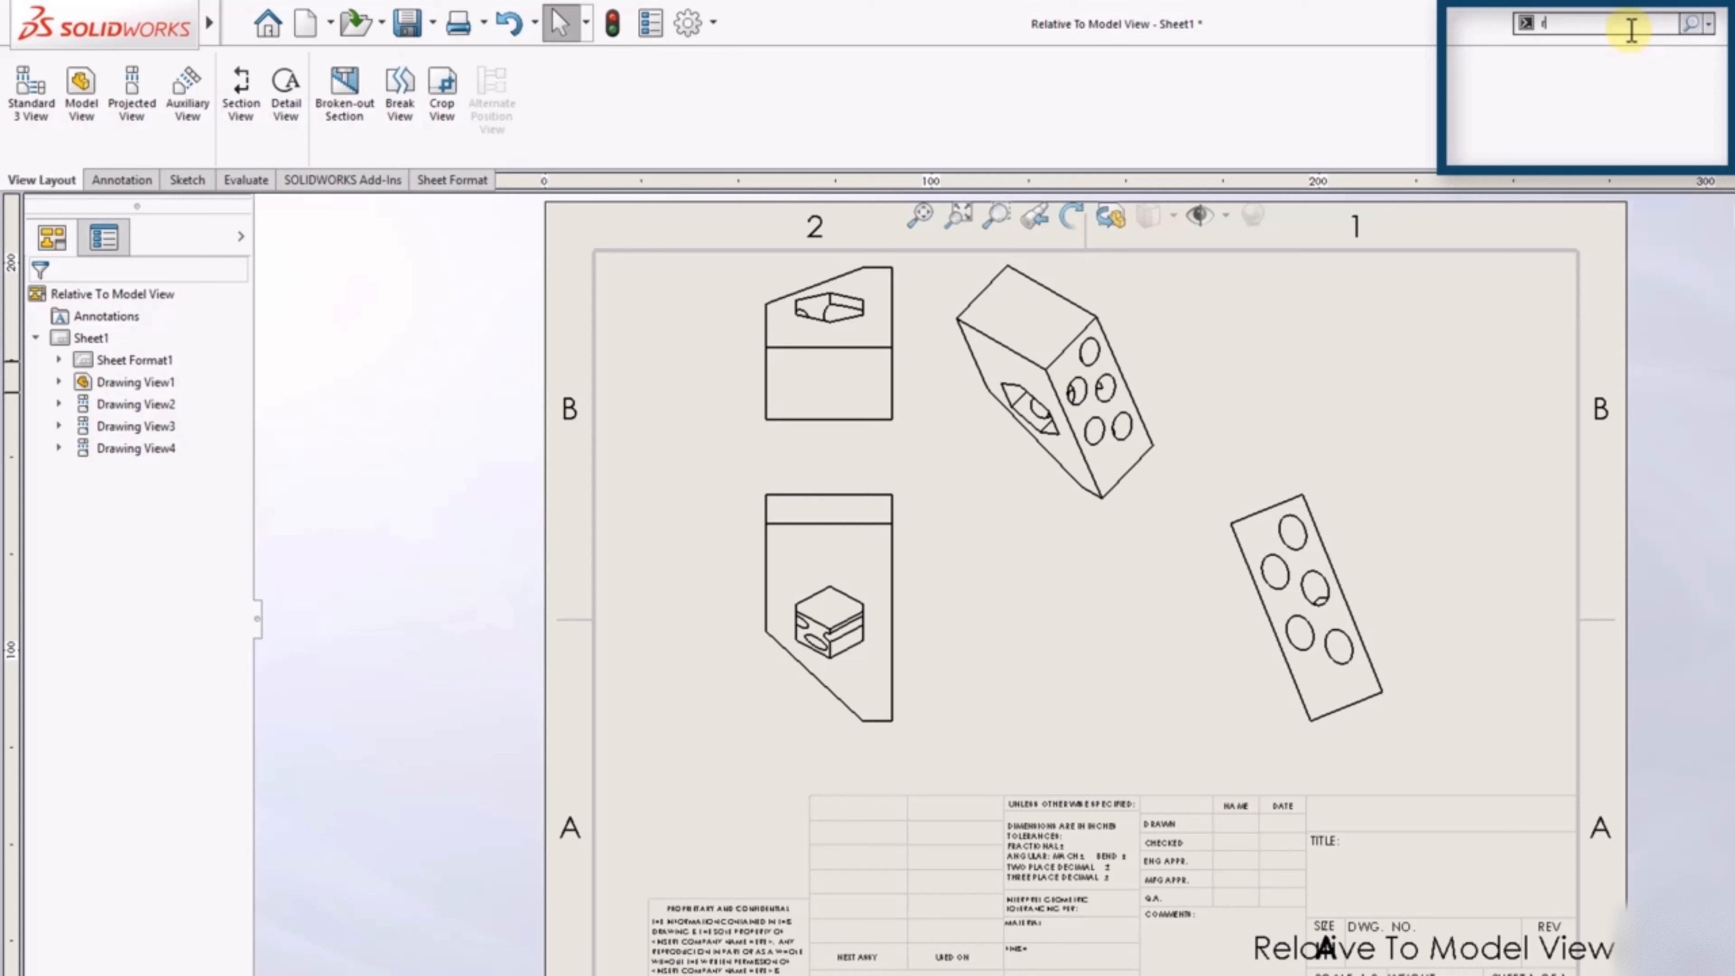
pyautogui.write('rel')
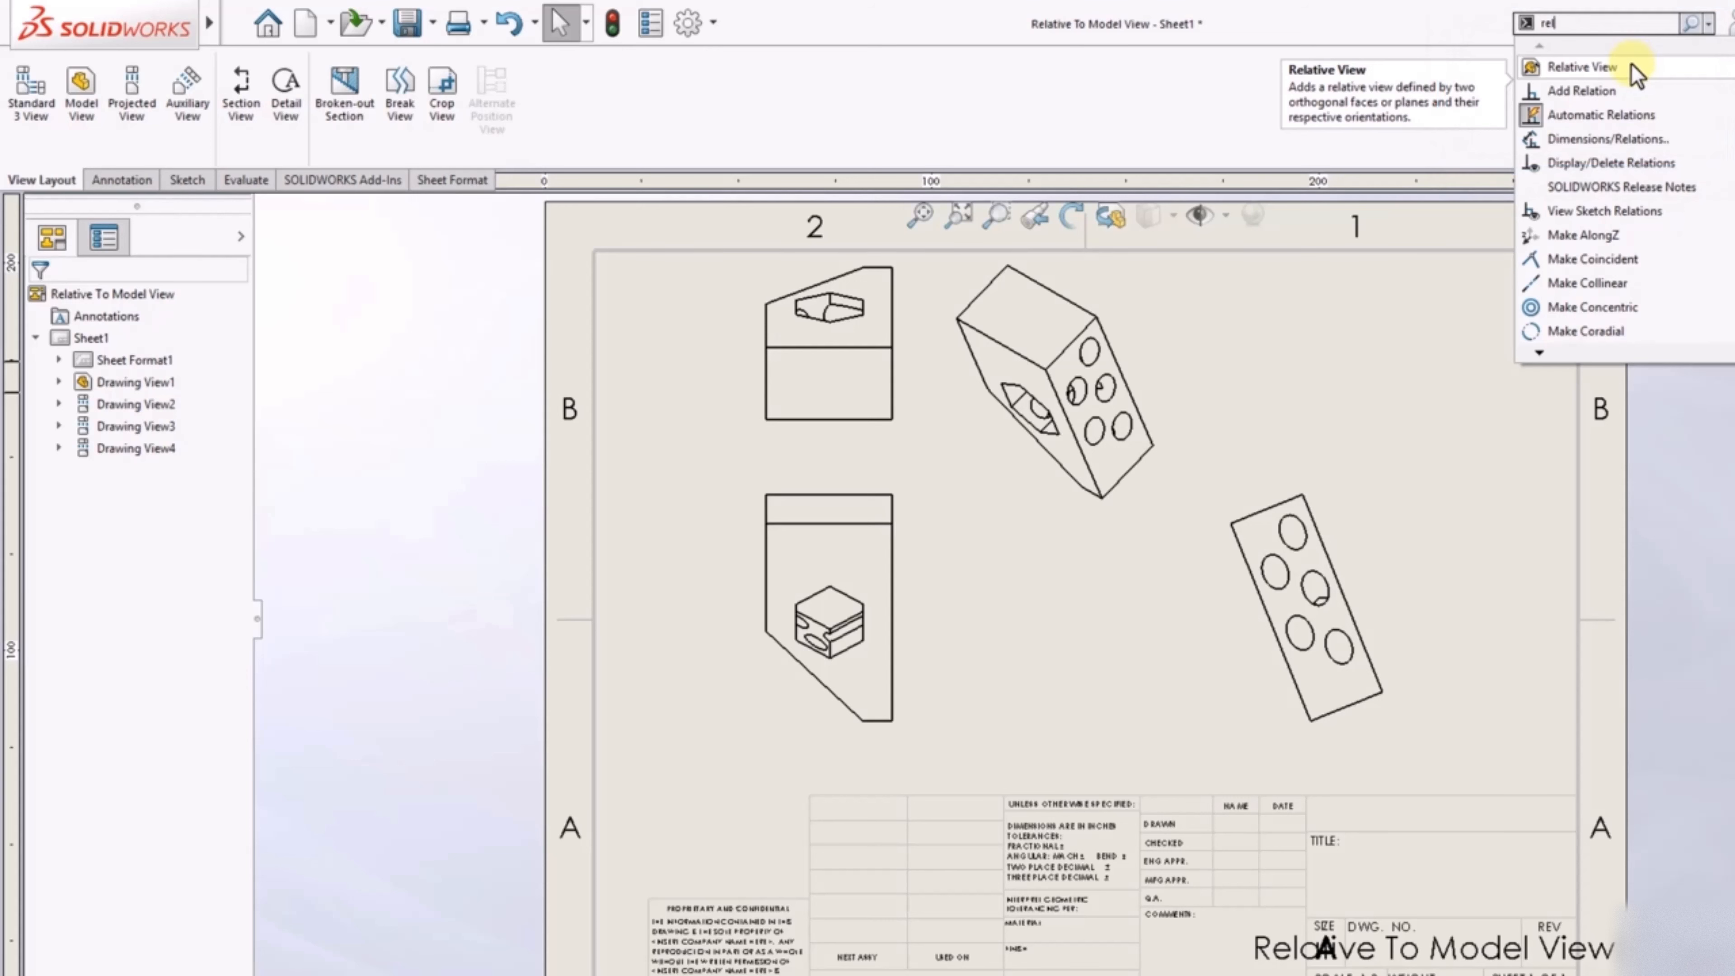
pyautogui.moveTo(1631, 64); pyautogui.dragTo(776, 114)
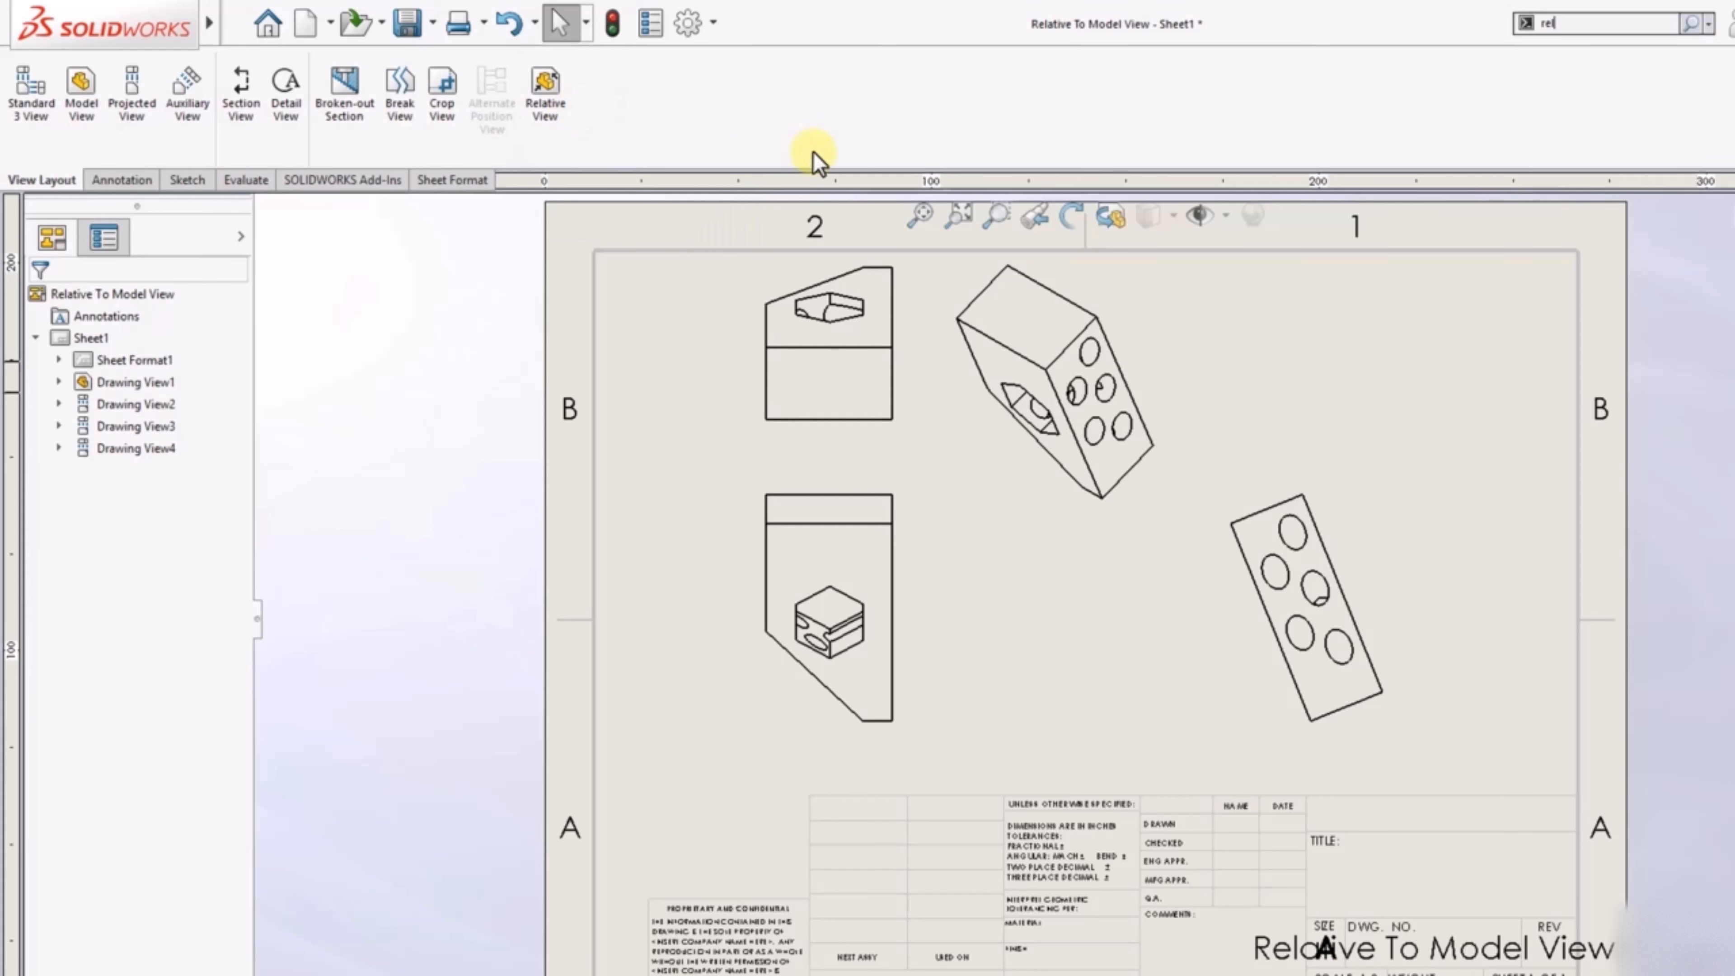
# Start a Relative To Model view from the existing front view and assign the large face with the hexagonal cutout as the Front orientation
pyautogui.moveTo(175, 39)
pyautogui.click(353, 24)
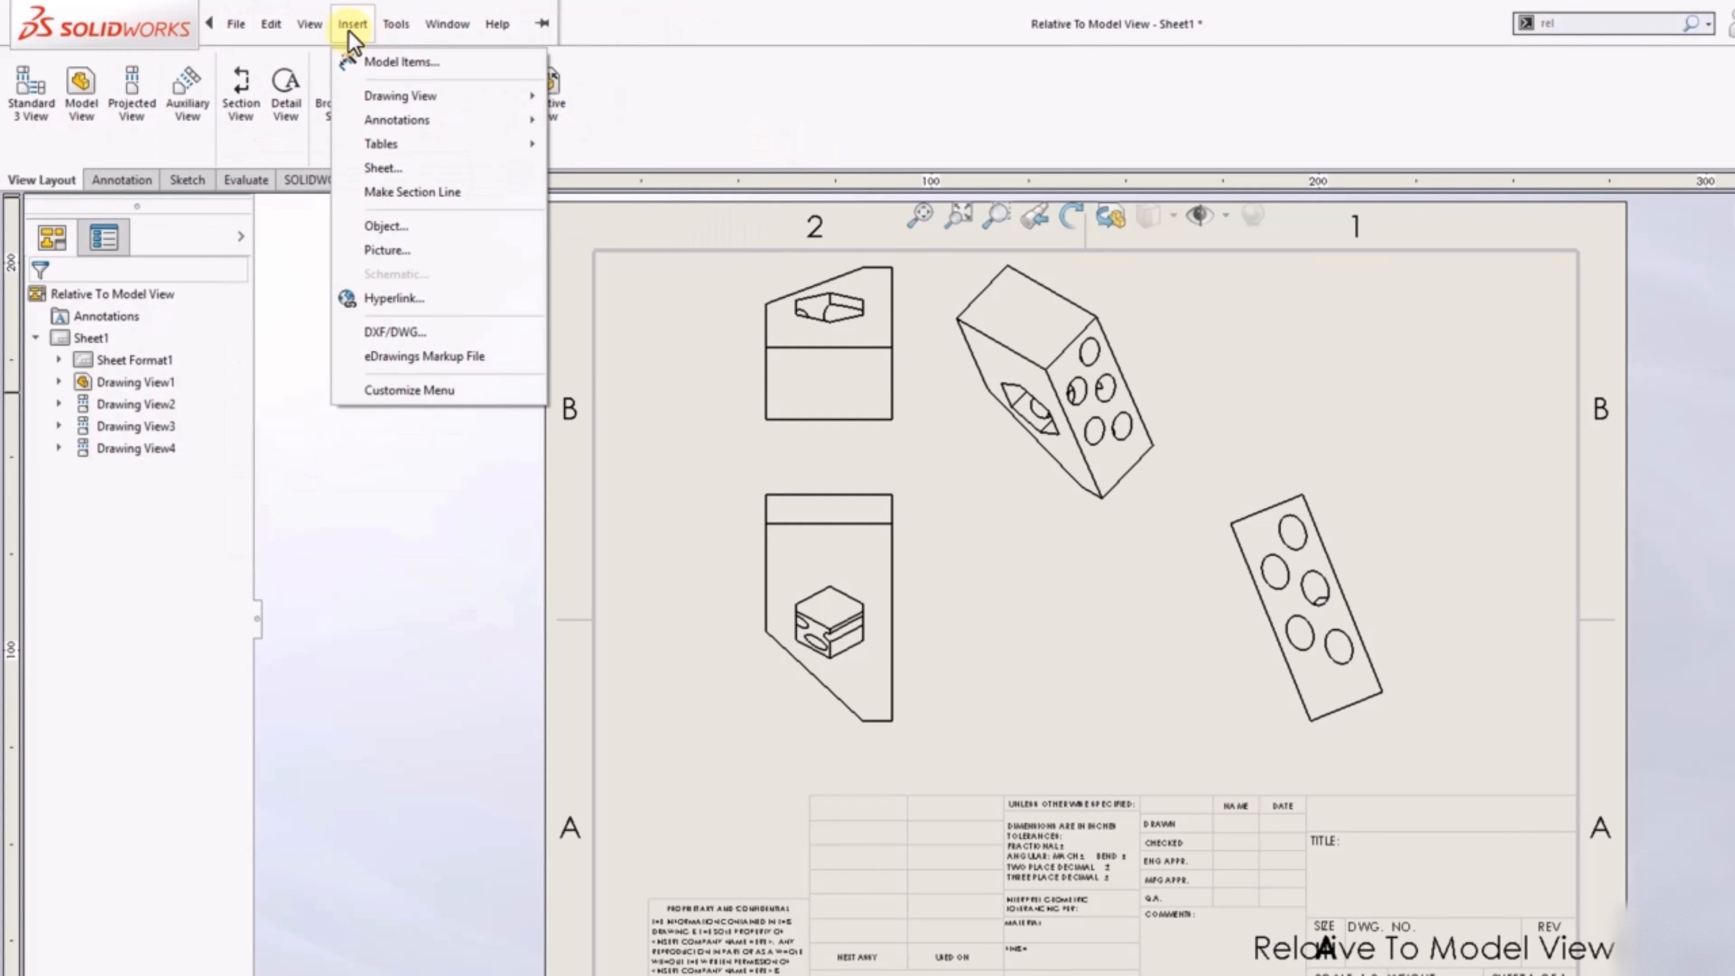
pyautogui.moveTo(369, 97)
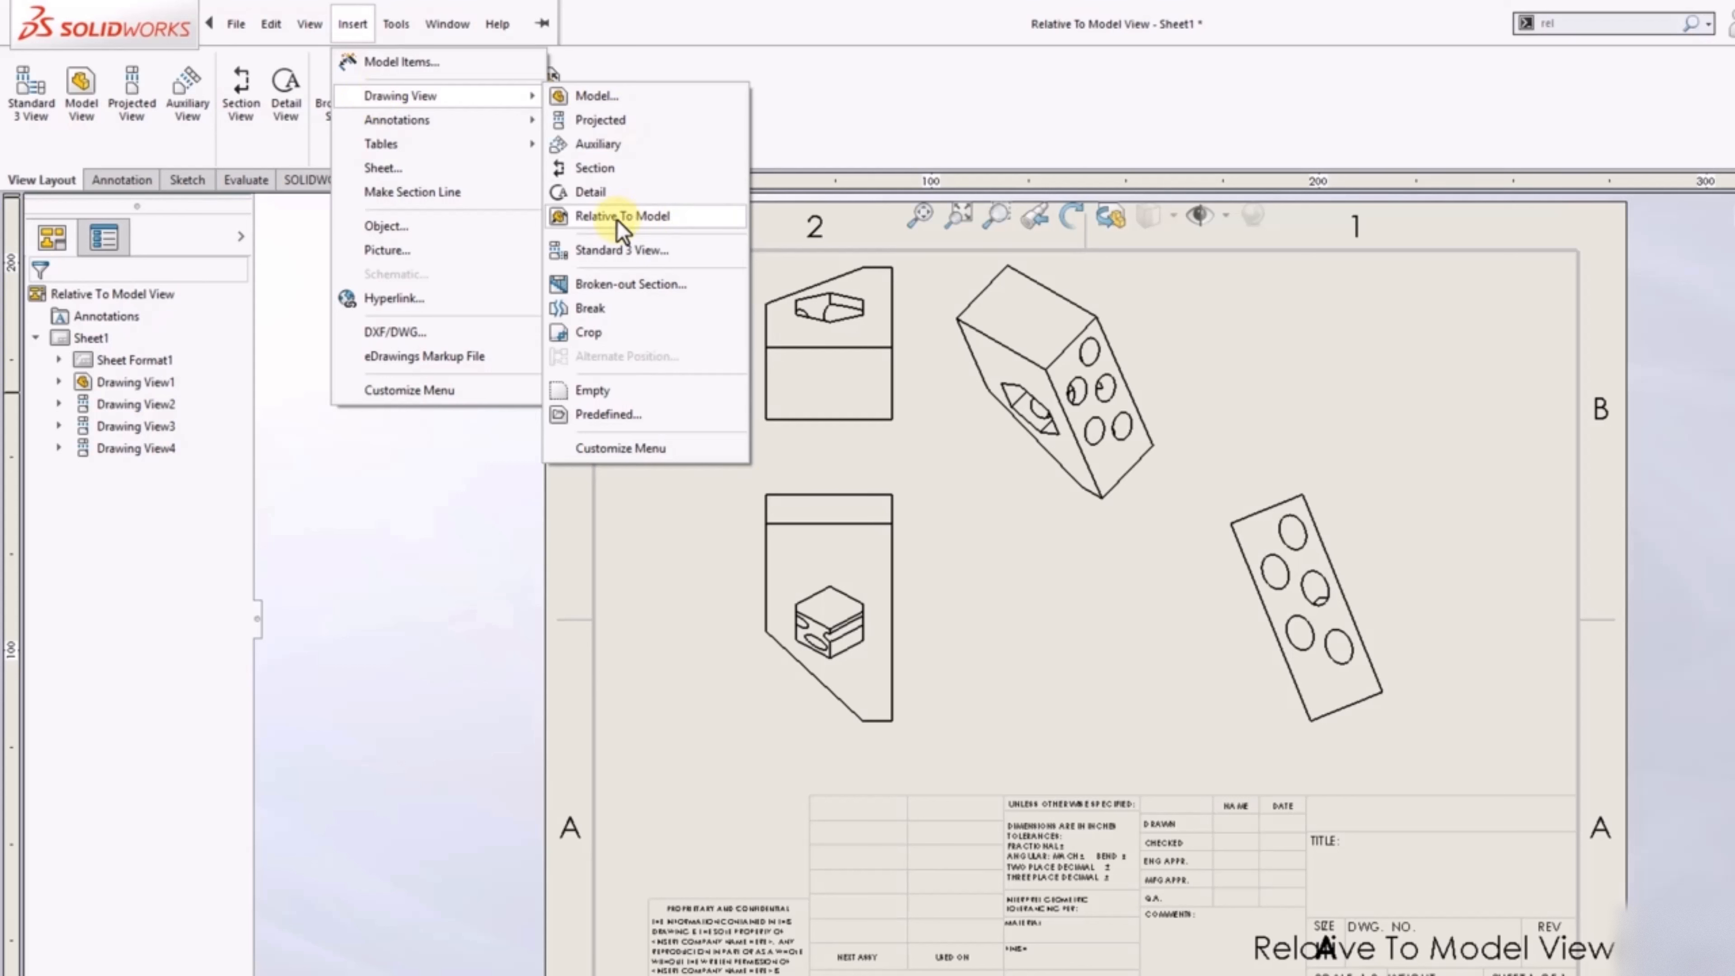
pyautogui.click(669, 216)
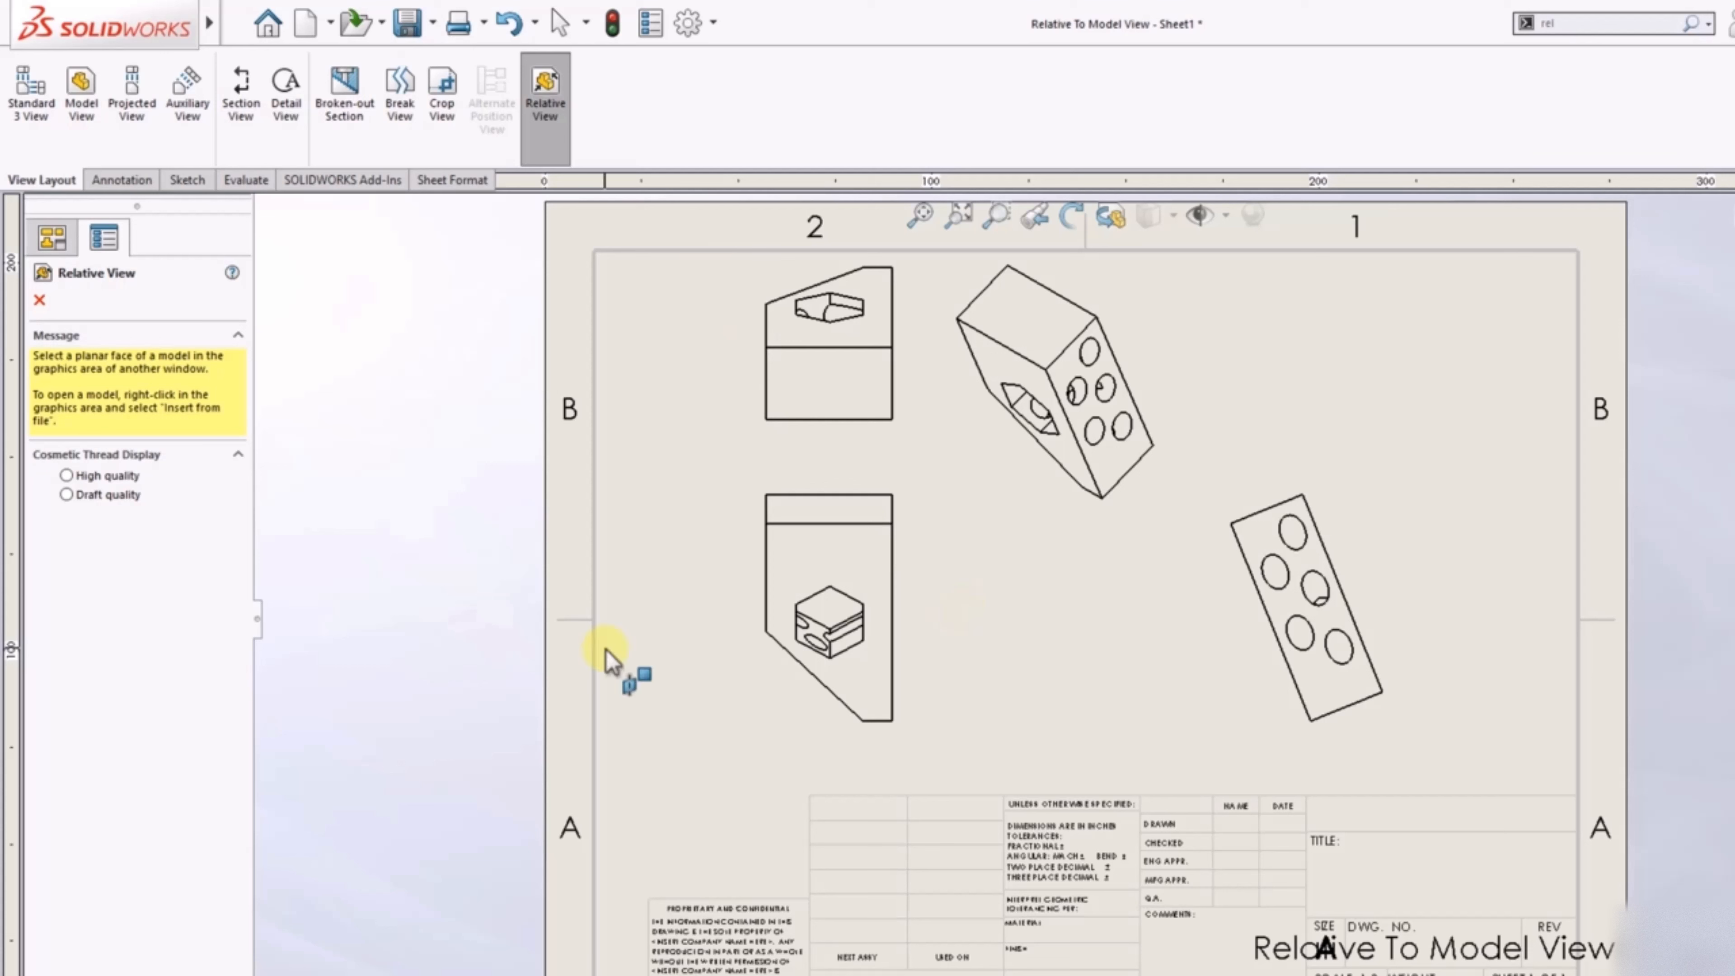
pyautogui.click(812, 570)
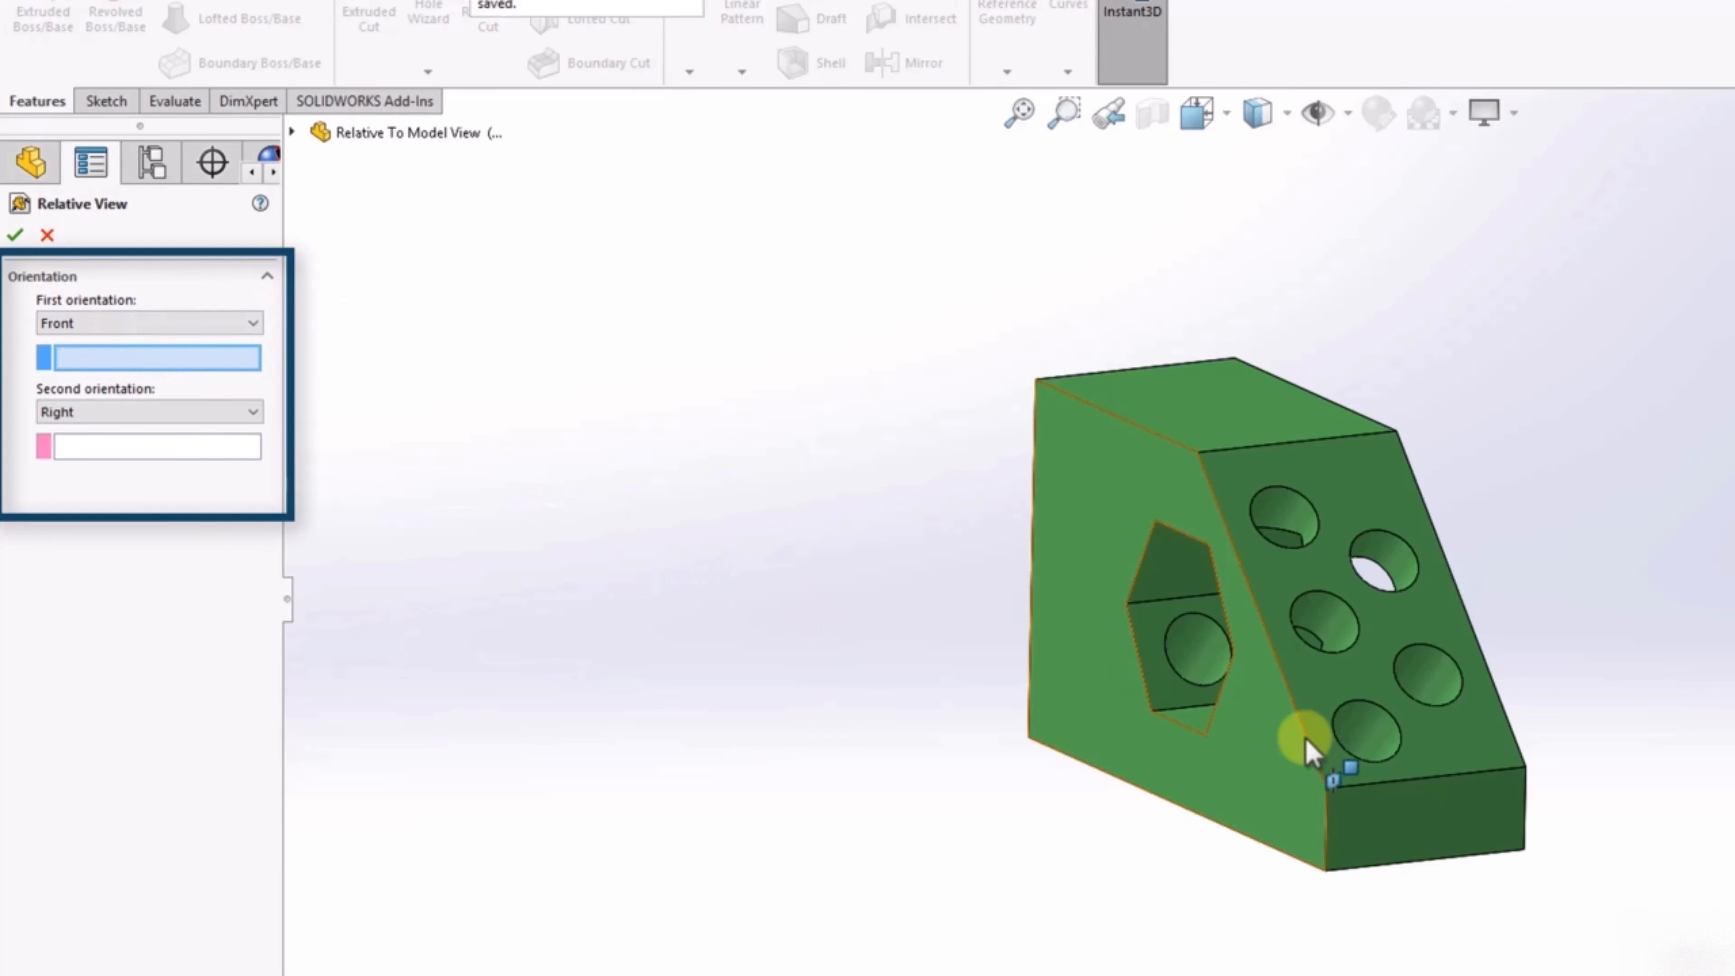
pyautogui.moveTo(1321, 745)
pyautogui.mouseDown(button='middle')
pyautogui.moveTo(1449, 762)
pyautogui.moveTo(1395, 835)
pyautogui.moveTo(1316, 775)
pyautogui.mouseUp(button='middle')
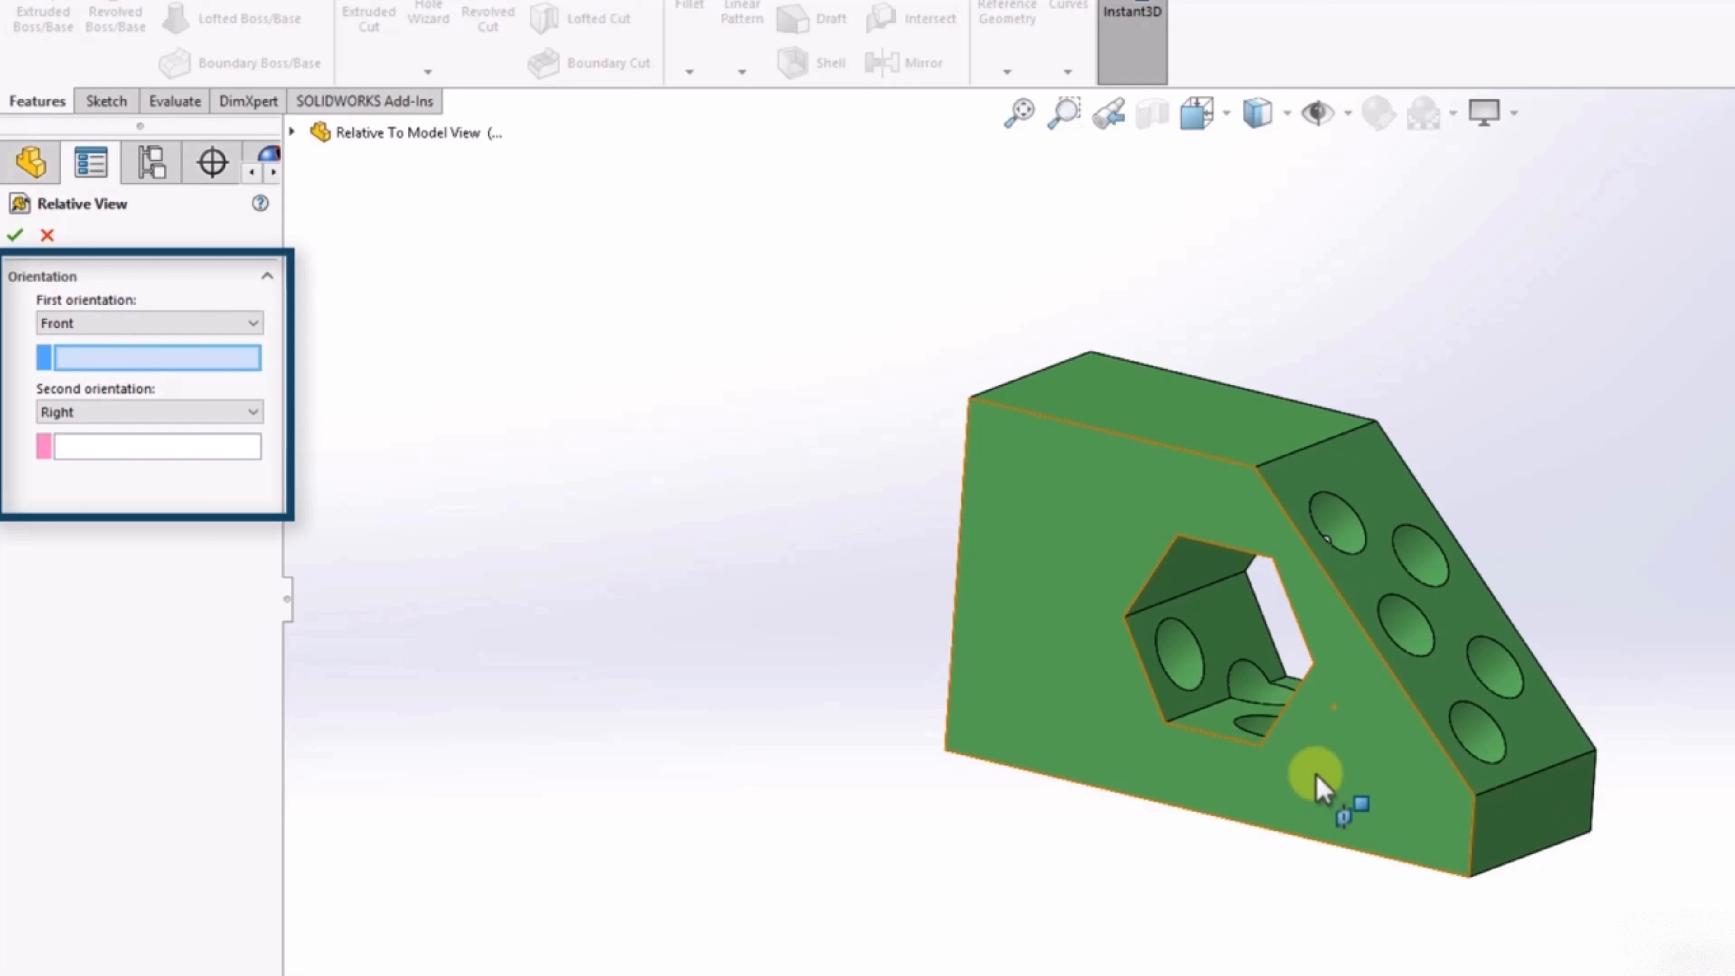
pyautogui.click(1356, 780)
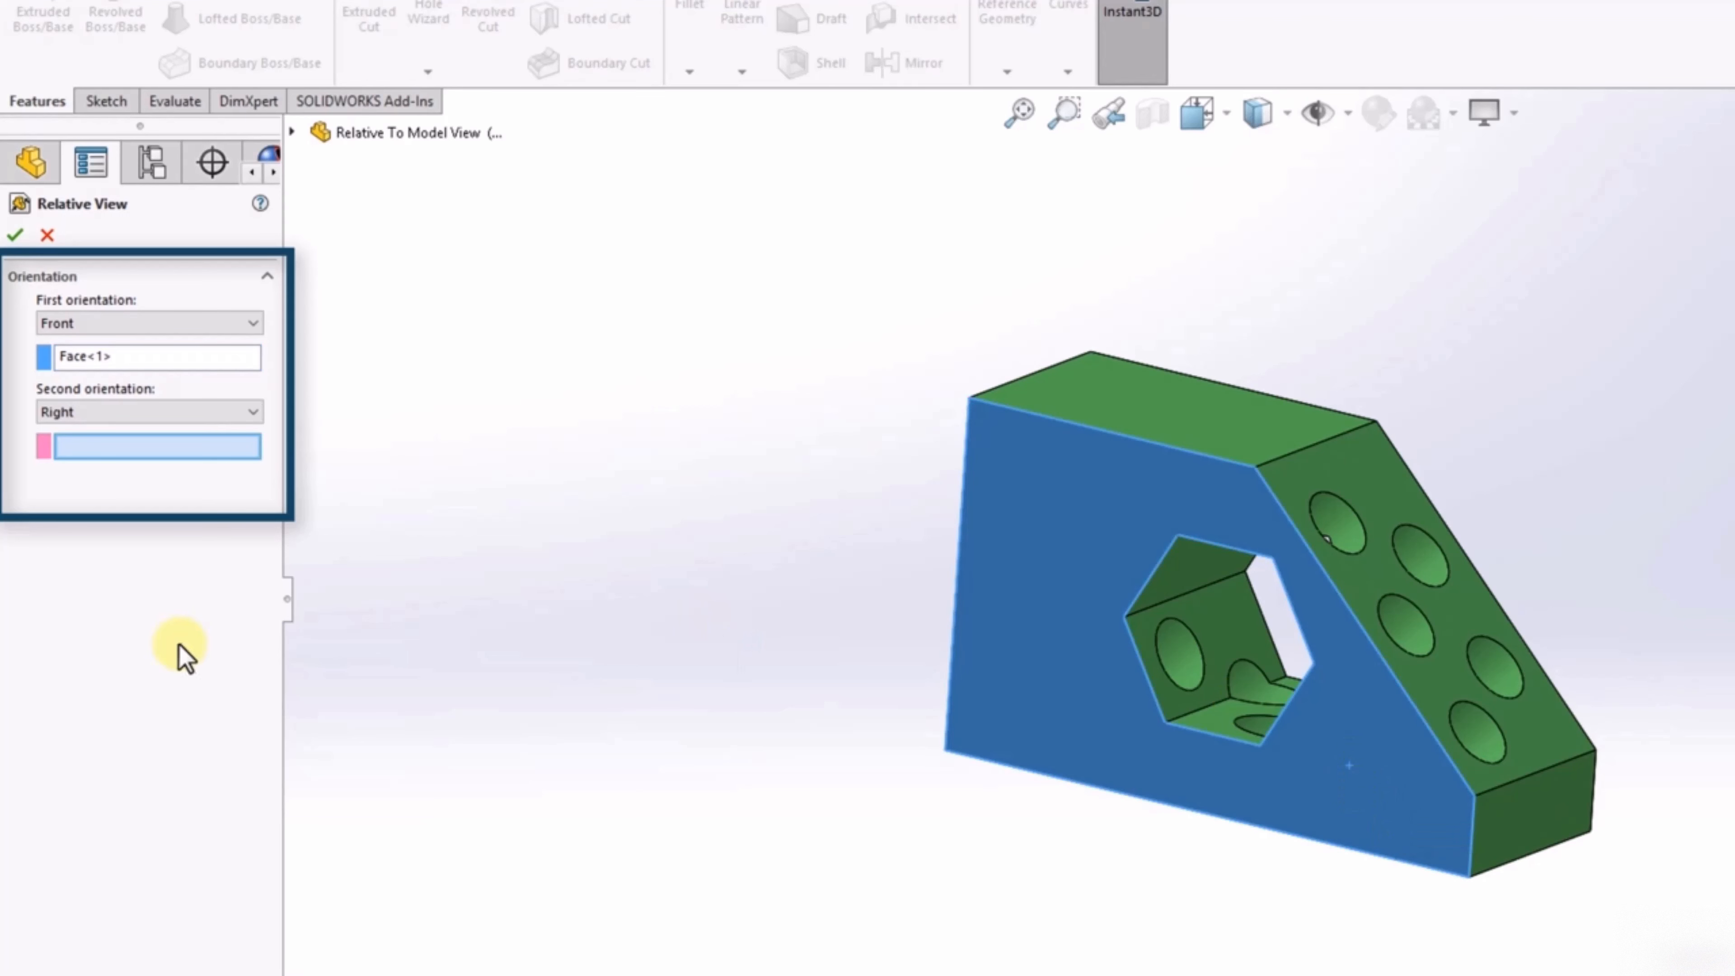
# Set the second orientation to Bottom, assign the part's flat base face with the holes to it, and accept the orientations
pyautogui.click(258, 419)
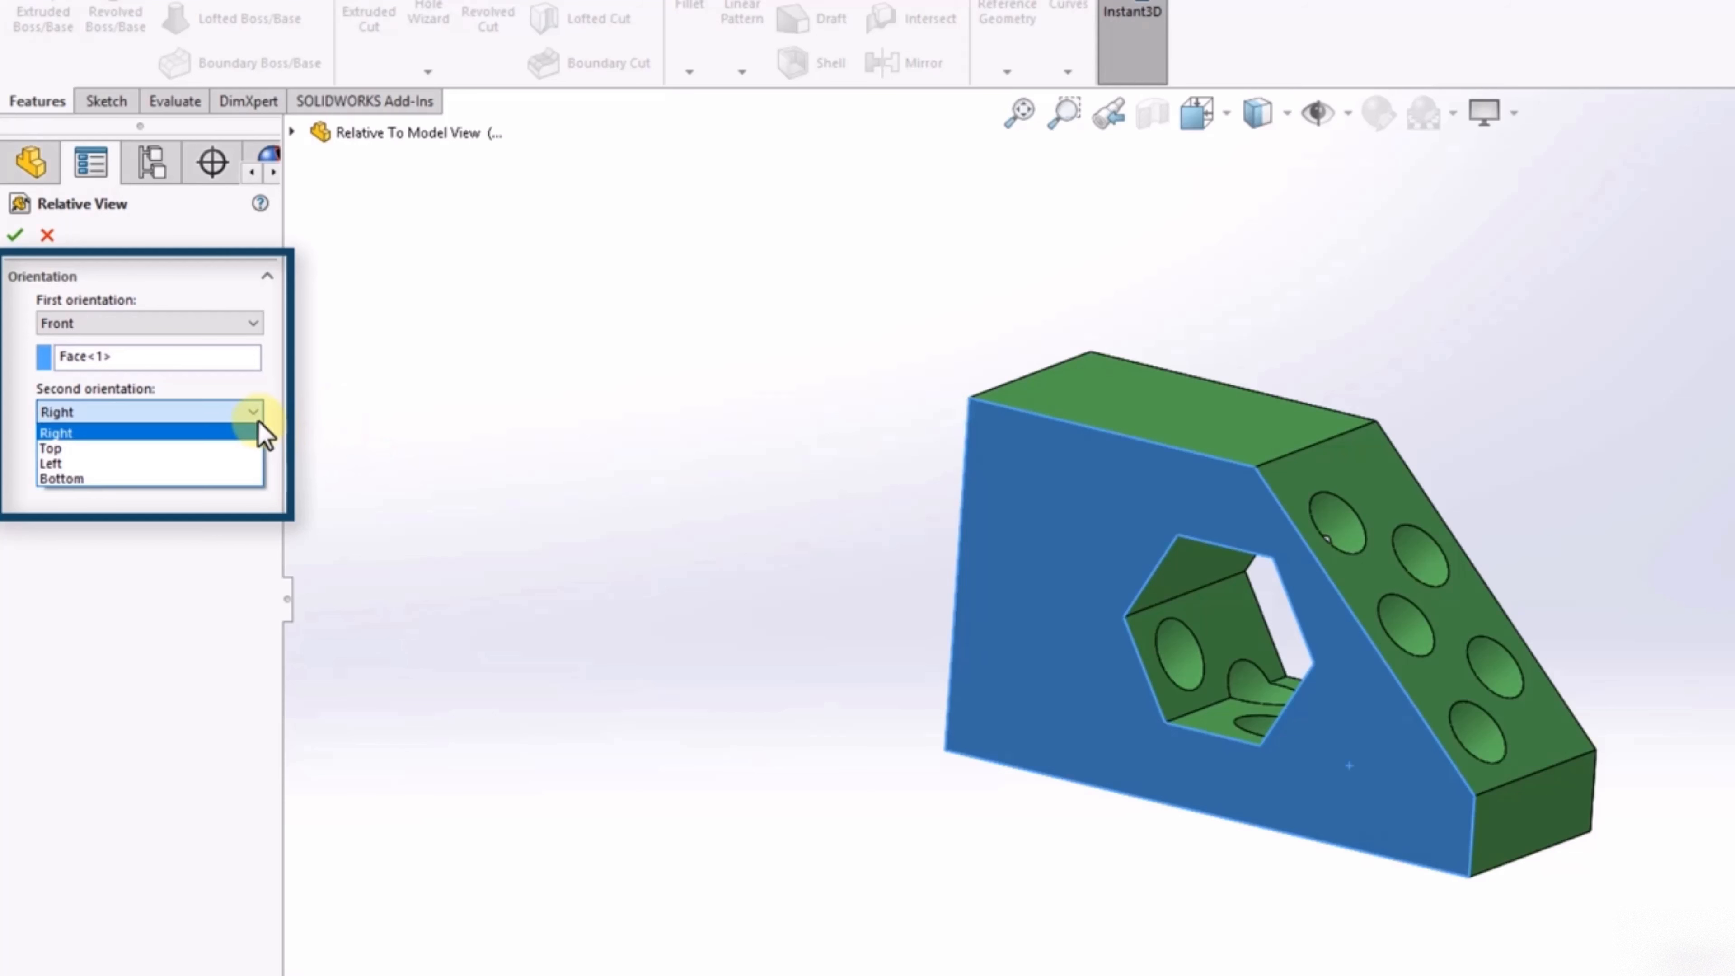
pyautogui.click(219, 479)
pyautogui.moveTo(717, 884); pyautogui.dragTo(1135, 705, button='middle')
pyautogui.moveTo(1432, 704); pyautogui.dragTo(1549, 697, button='middle')
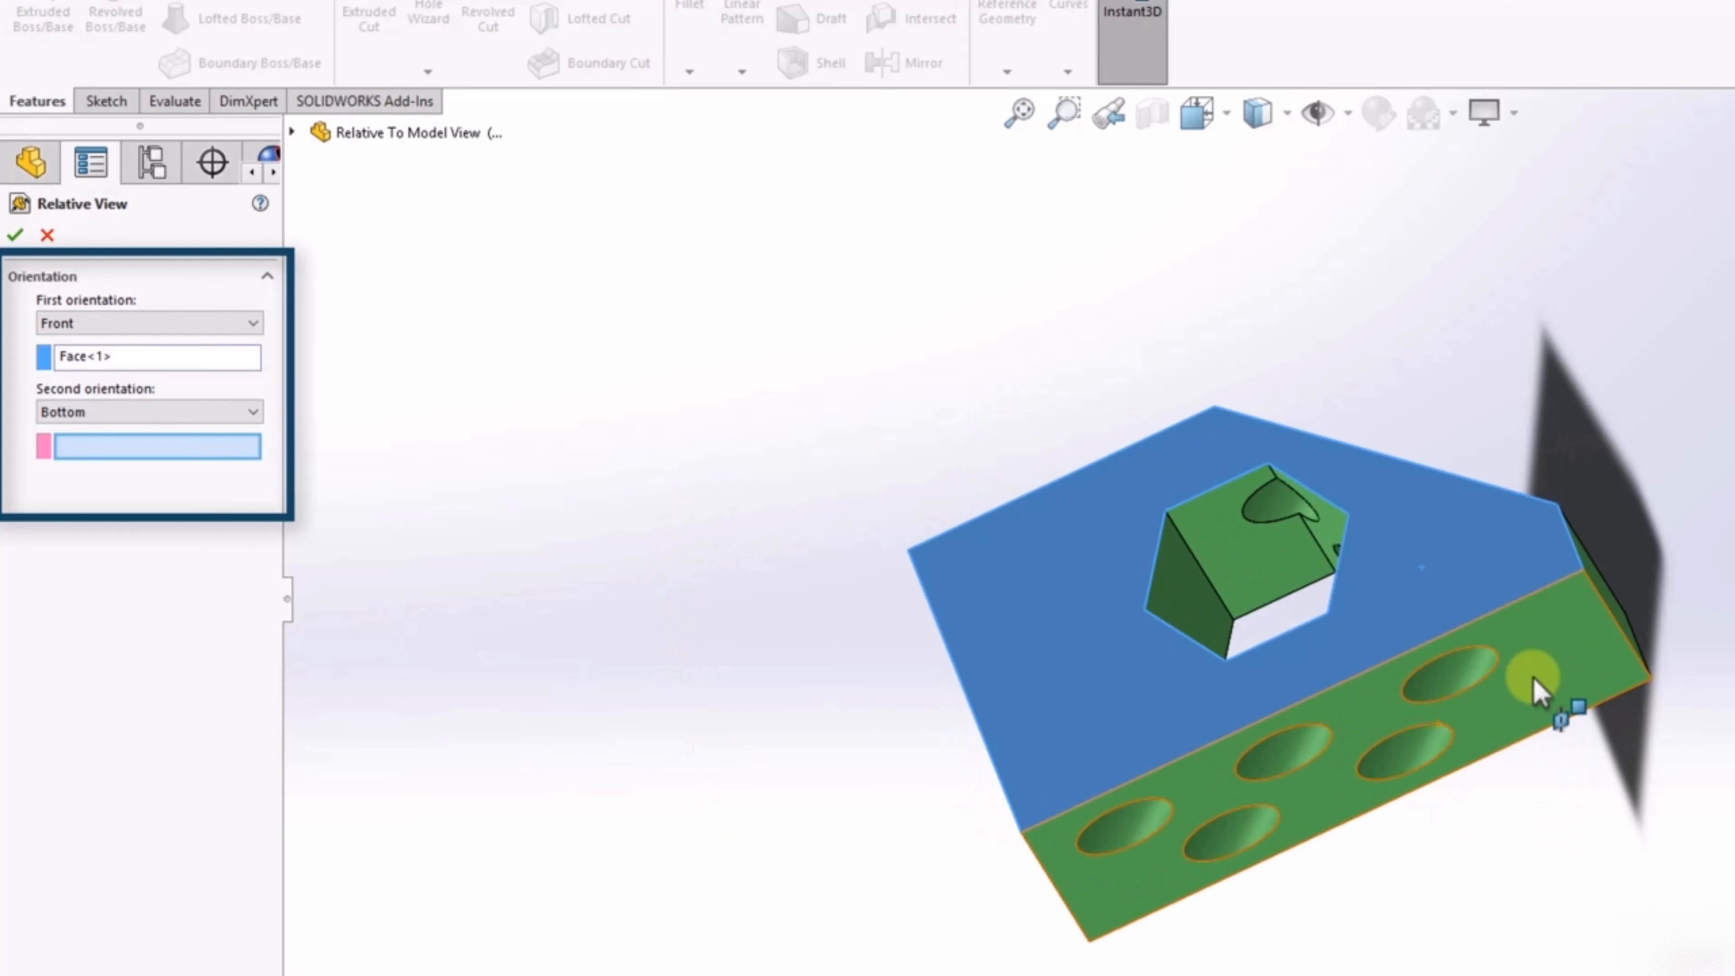
pyautogui.click(1533, 679)
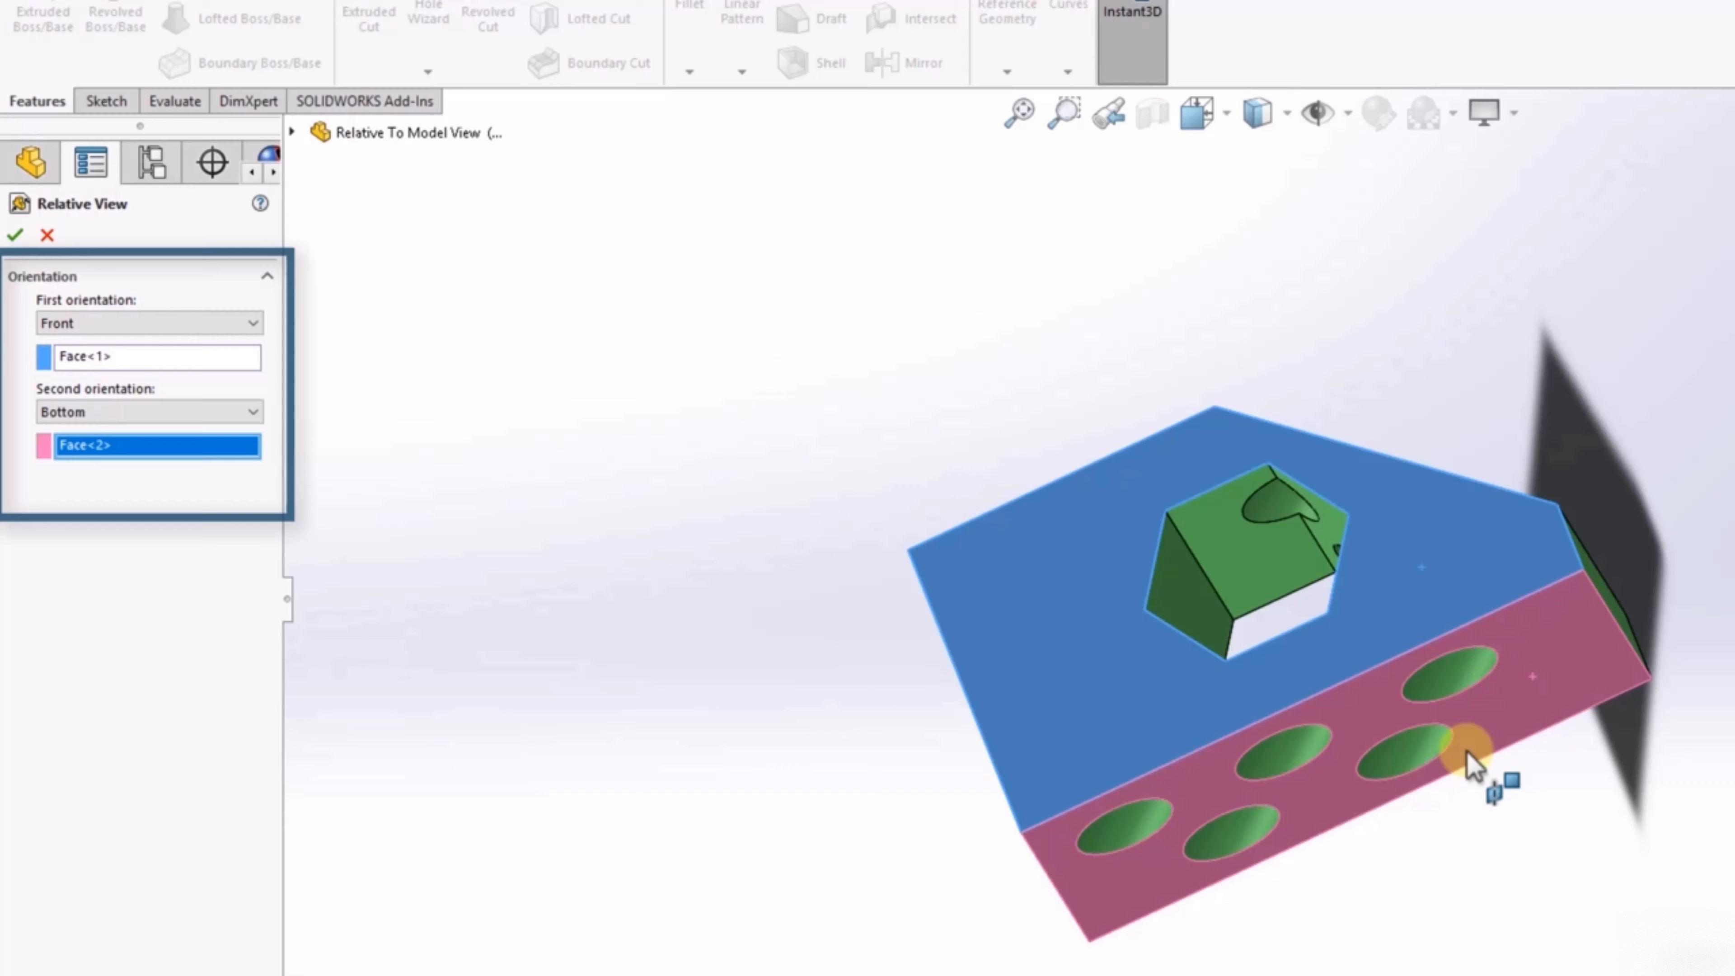
pyautogui.click(6, 246)
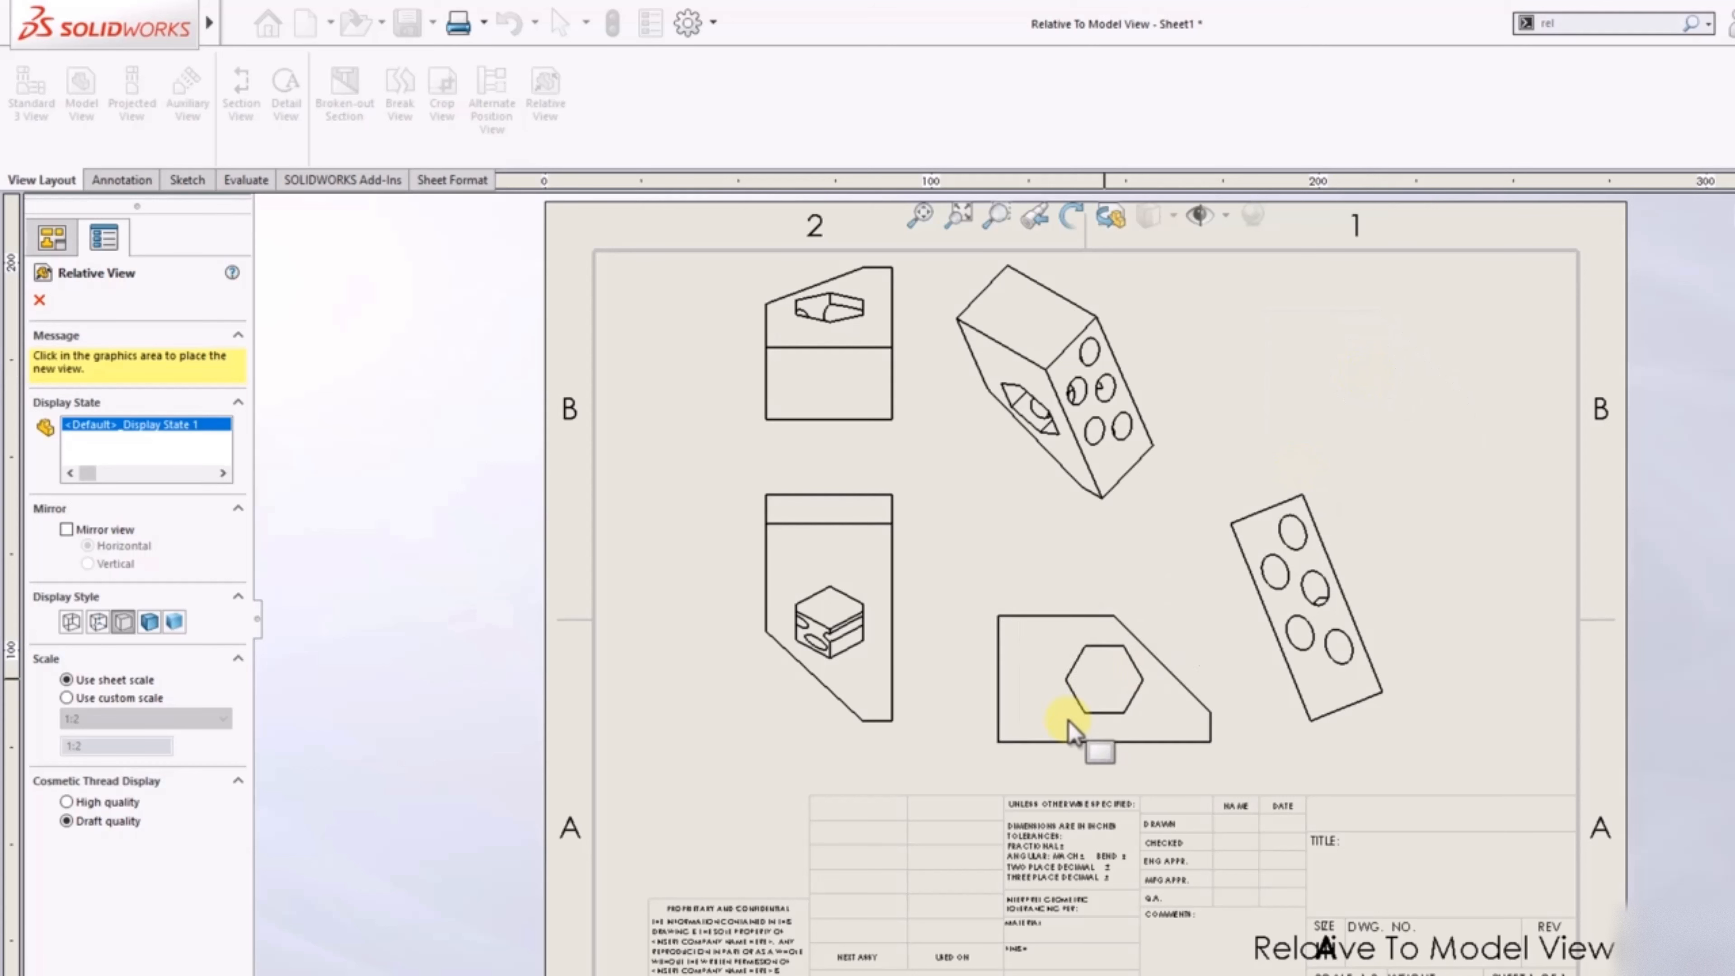
# Place the relative view beside the original front view and move the original right and isometric projections across the sheet's left edge
pyautogui.click(1176, 596)
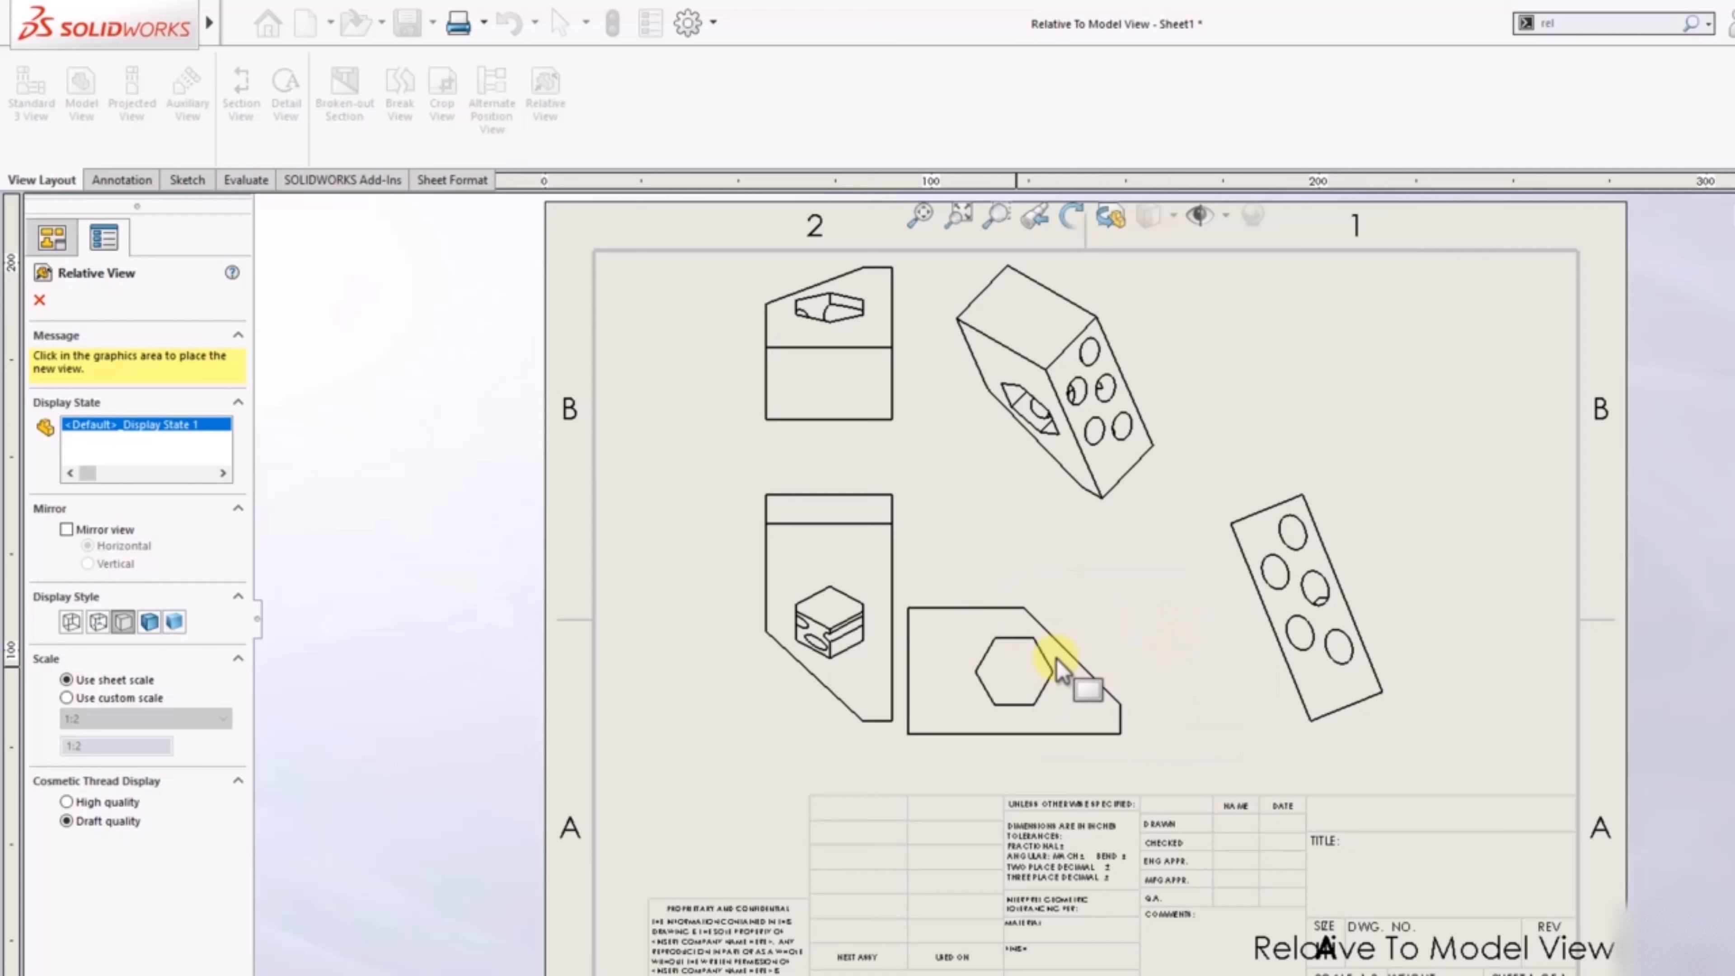
pyautogui.click(1095, 640)
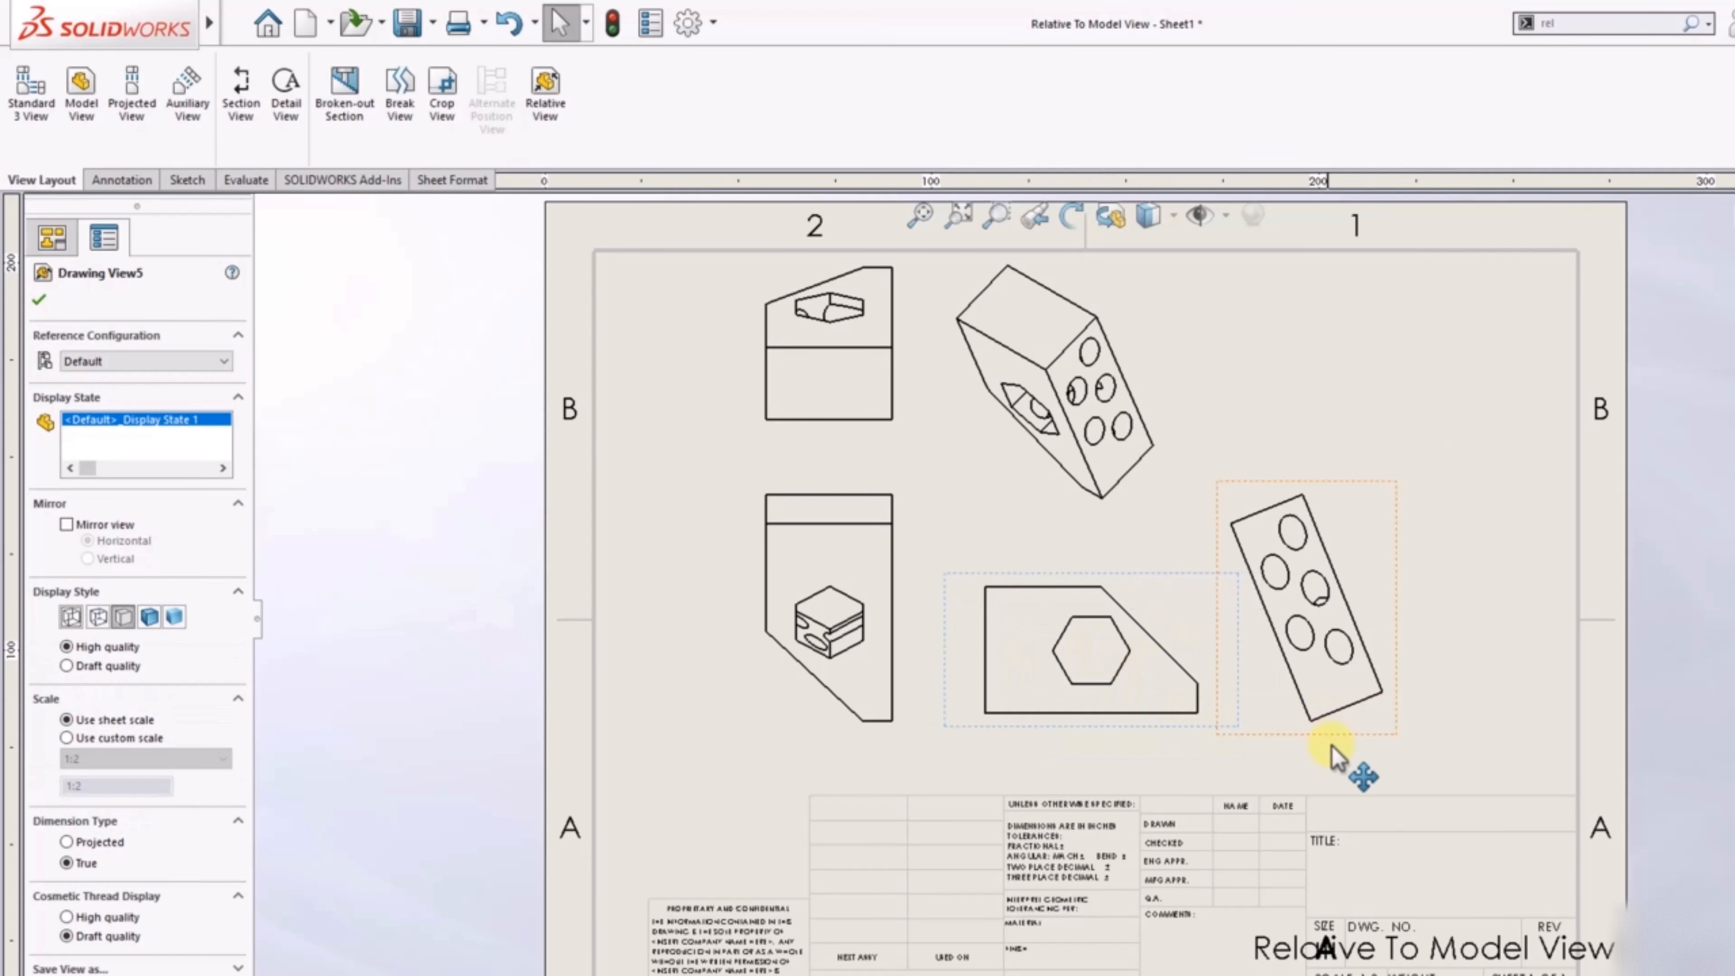
pyautogui.moveTo(1328, 747)
pyautogui.mouseDown()
pyautogui.moveTo(1440, 747)
pyautogui.moveTo(658, 786)
pyautogui.mouseUp()
pyautogui.moveTo(1169, 482)
pyautogui.mouseDown()
pyautogui.moveTo(1174, 496)
pyautogui.moveTo(647, 432)
pyautogui.mouseUp()
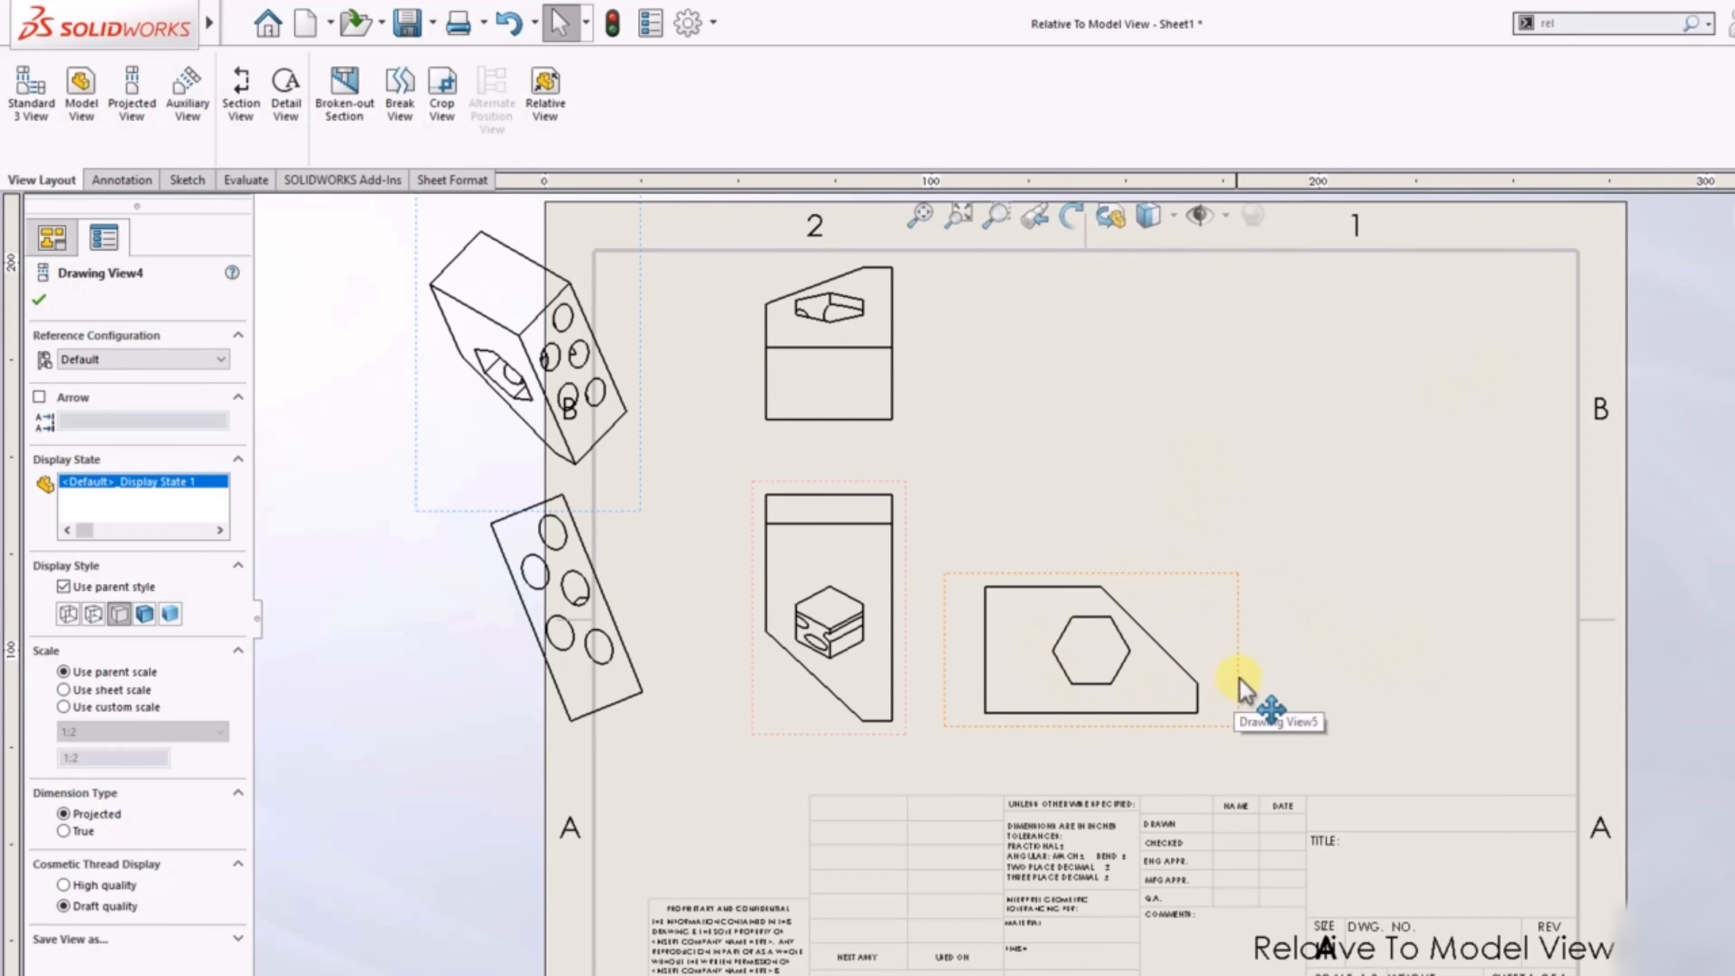
# Project right, top and isometric views from the relative view and place them around it on the sheet
pyautogui.click(1245, 690)
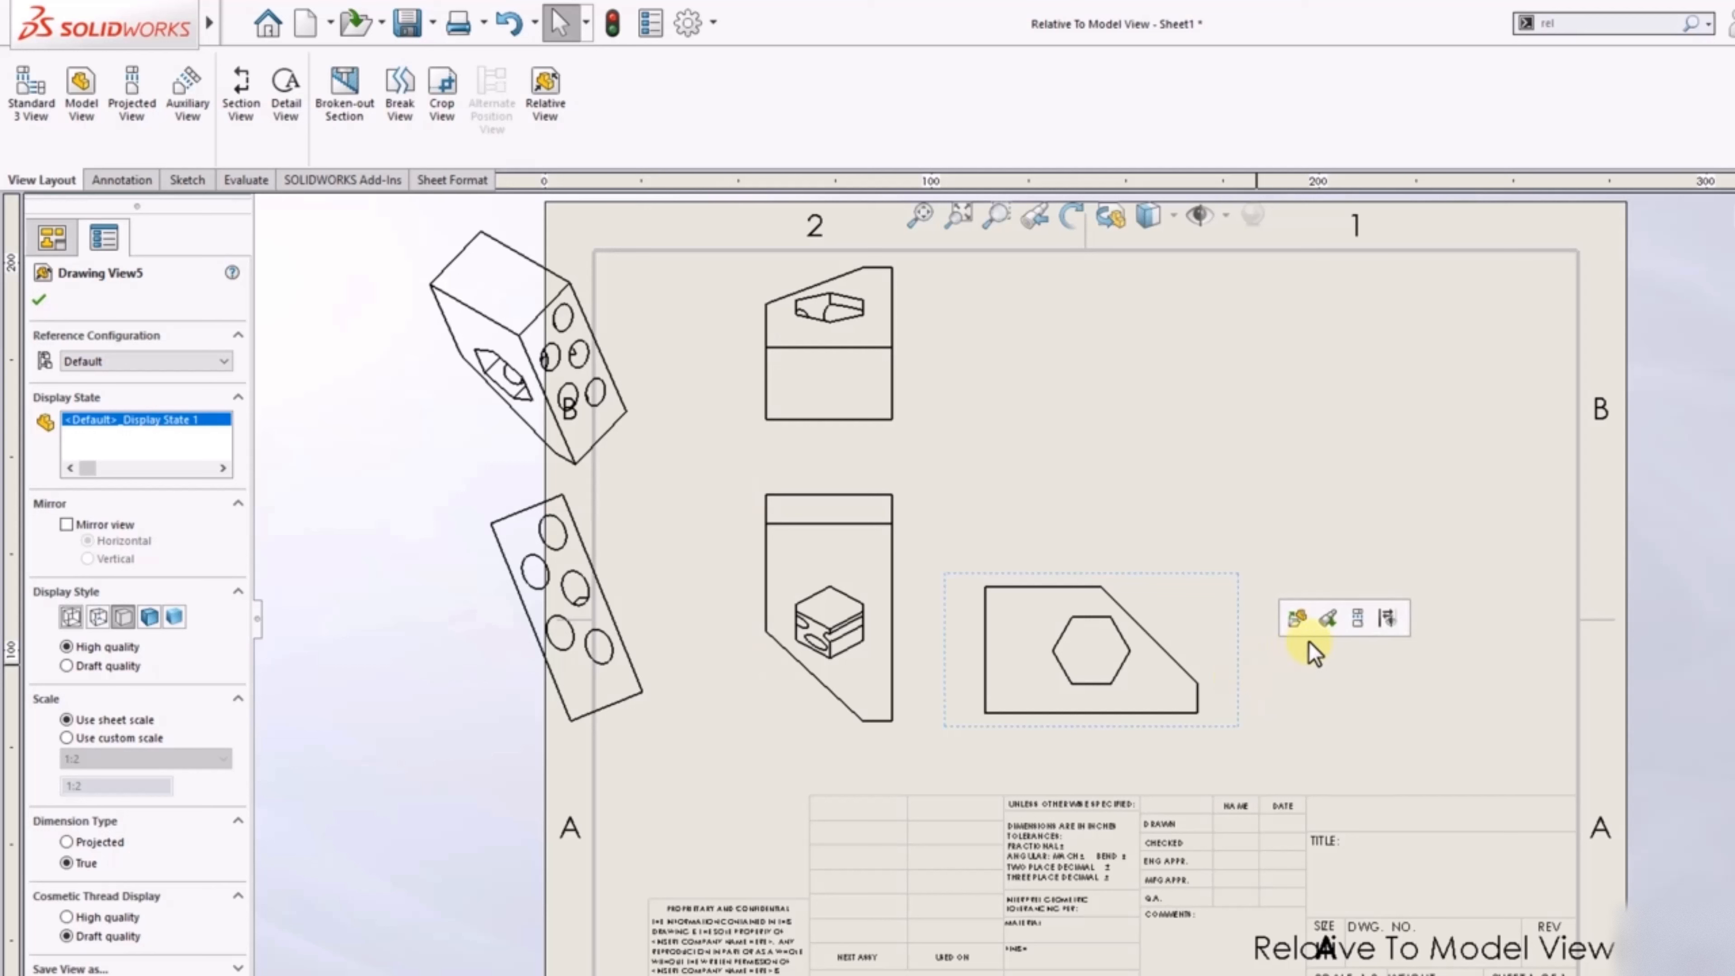
pyautogui.click(1355, 625)
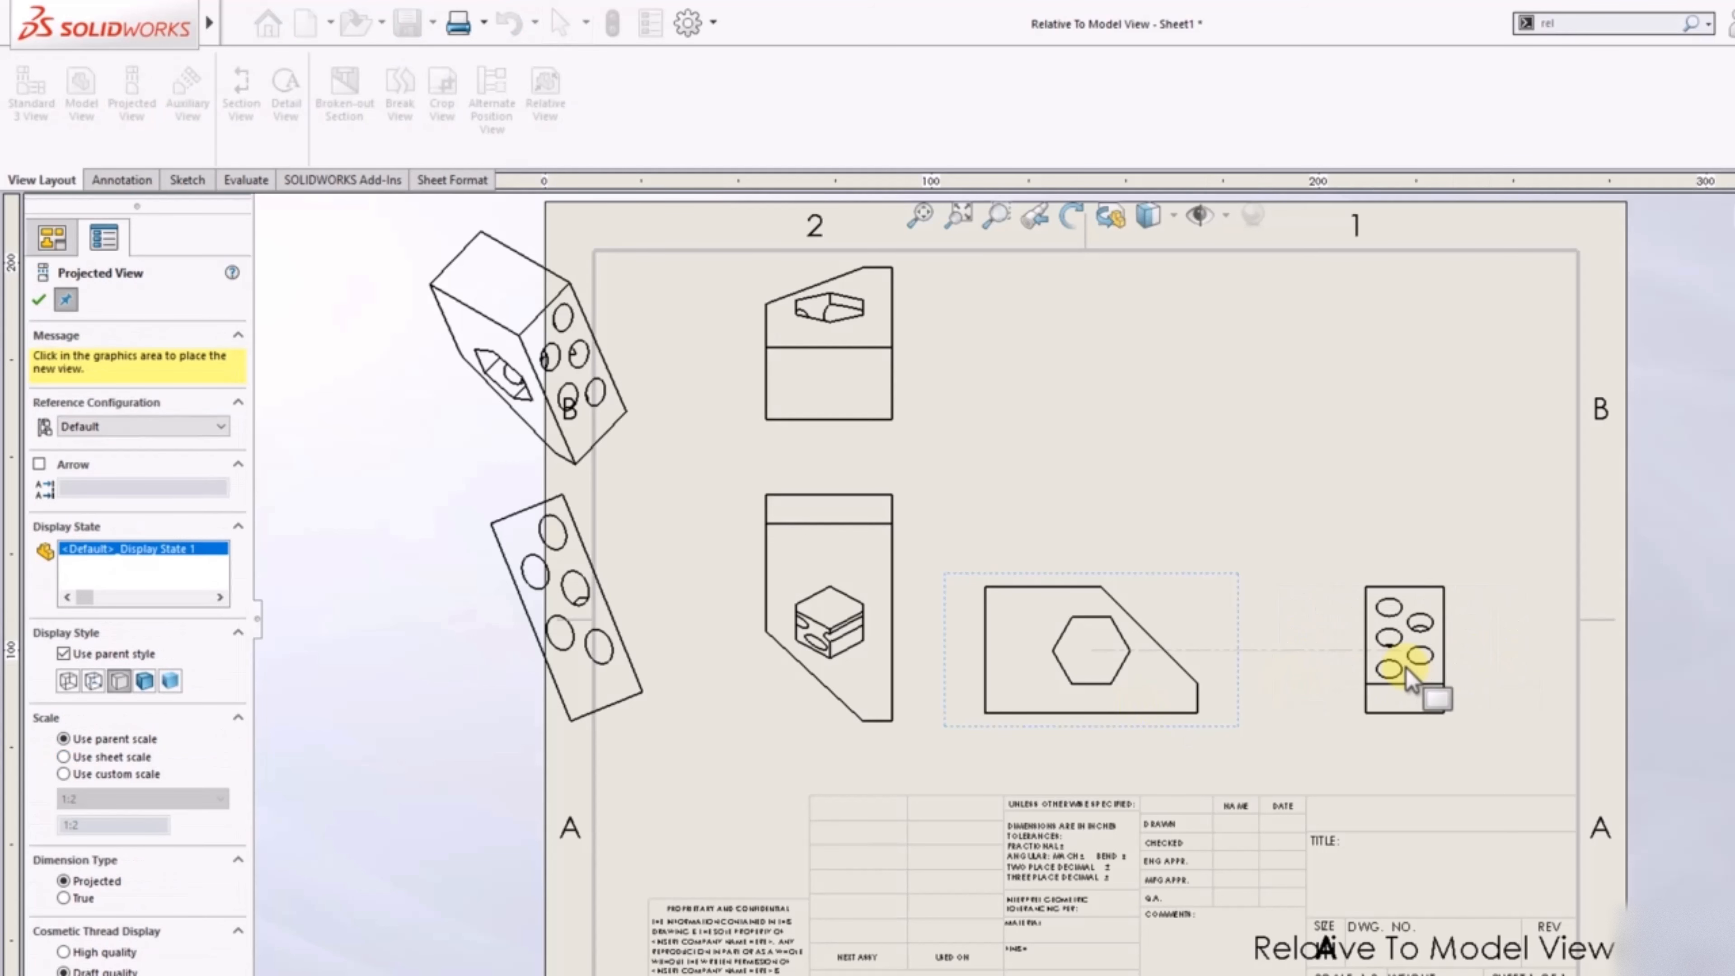
pyautogui.click(1405, 670)
pyautogui.click(1052, 405)
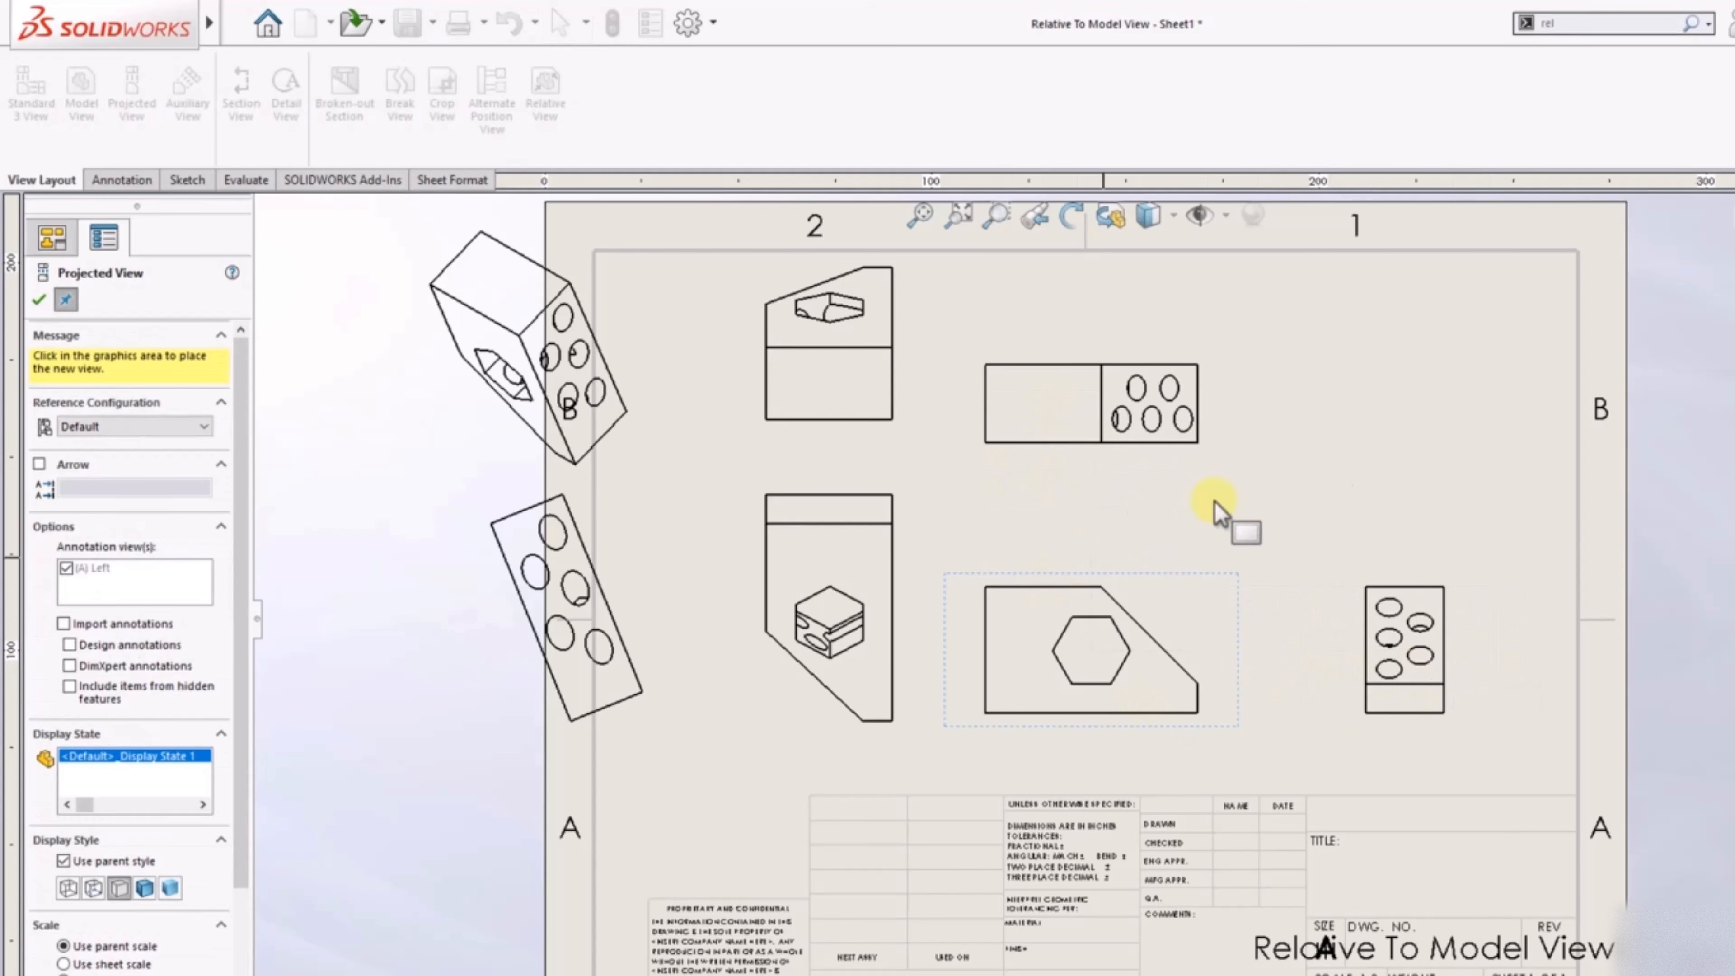
pyautogui.click(1366, 406)
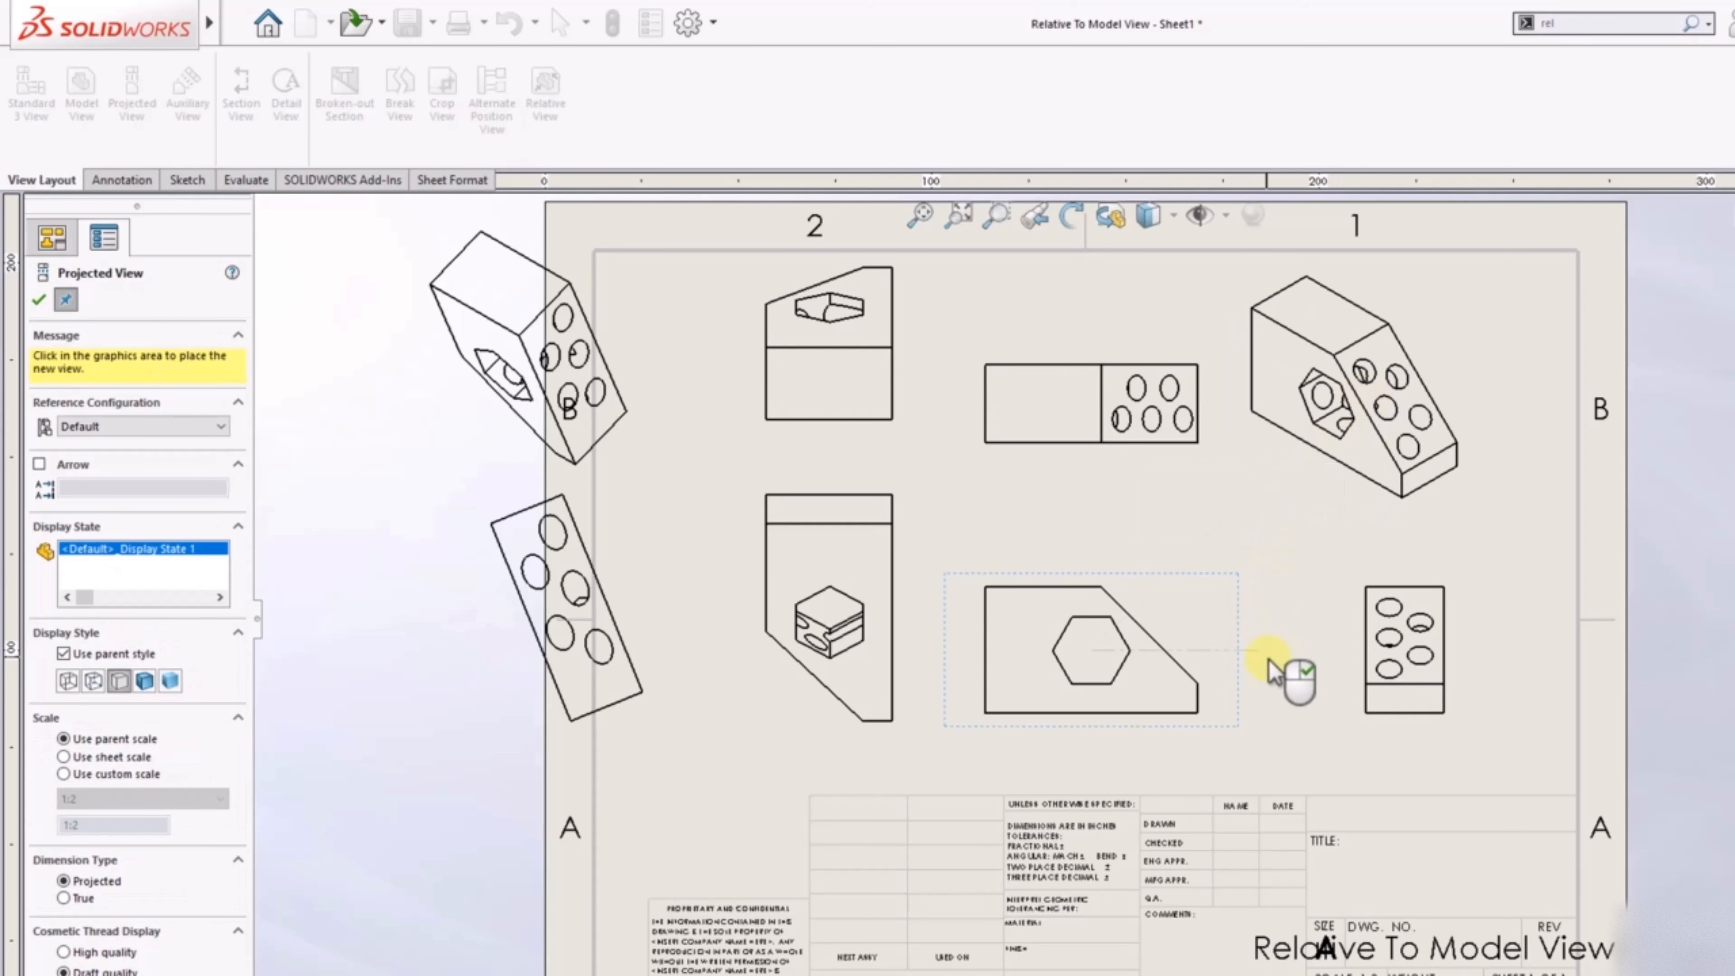
pyautogui.press('Escape')
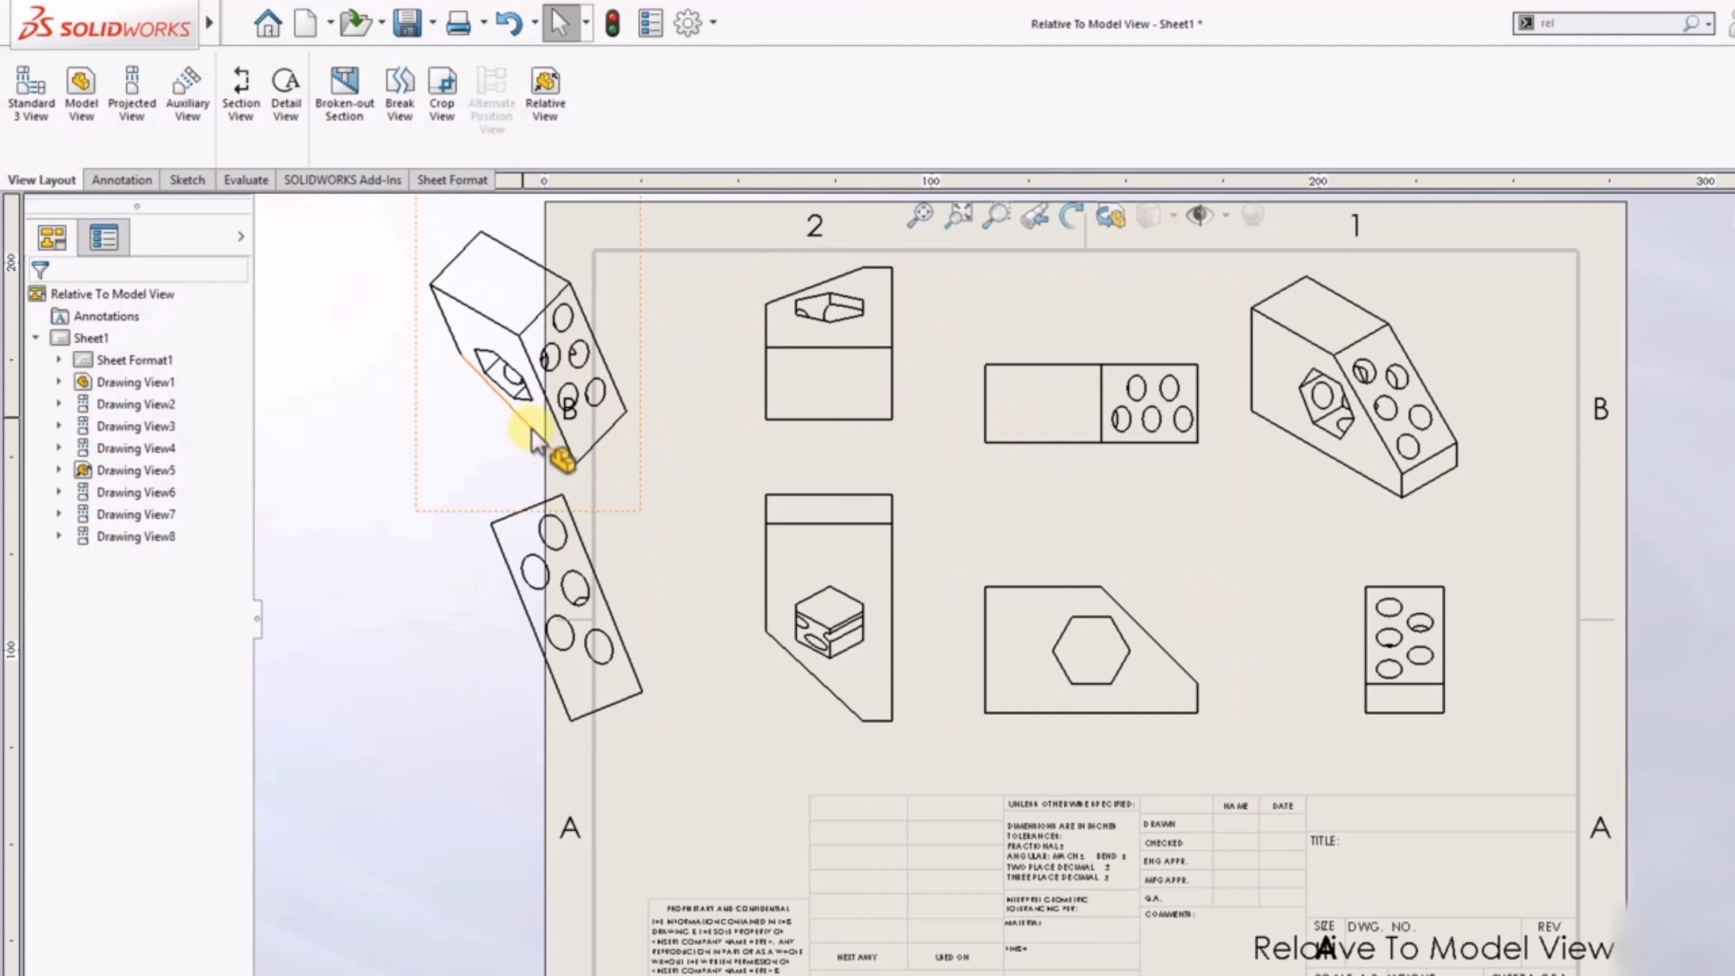
pyautogui.press('f')
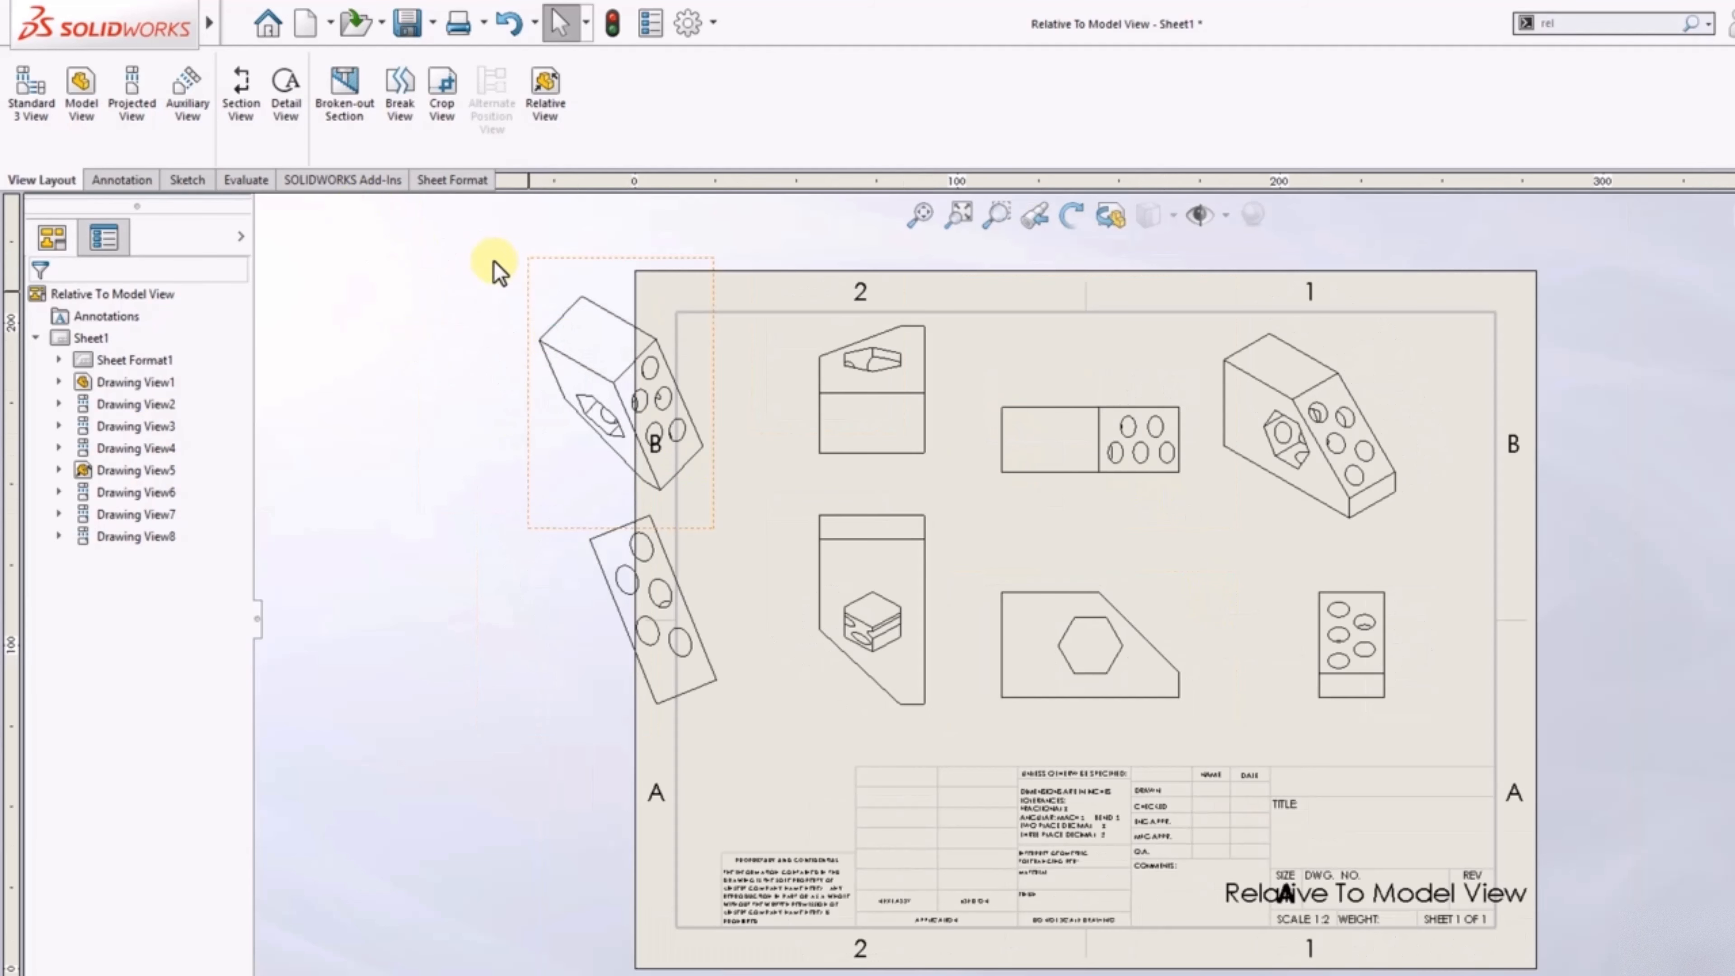
# Delete the four original views and move the relative front view with its aligned projections toward the sheet's left side
pyautogui.moveTo(470, 234)
pyautogui.mouseDown()
pyautogui.moveTo(813, 698)
pyautogui.moveTo(950, 817)
pyautogui.moveTo(984, 811)
pyautogui.mouseUp()
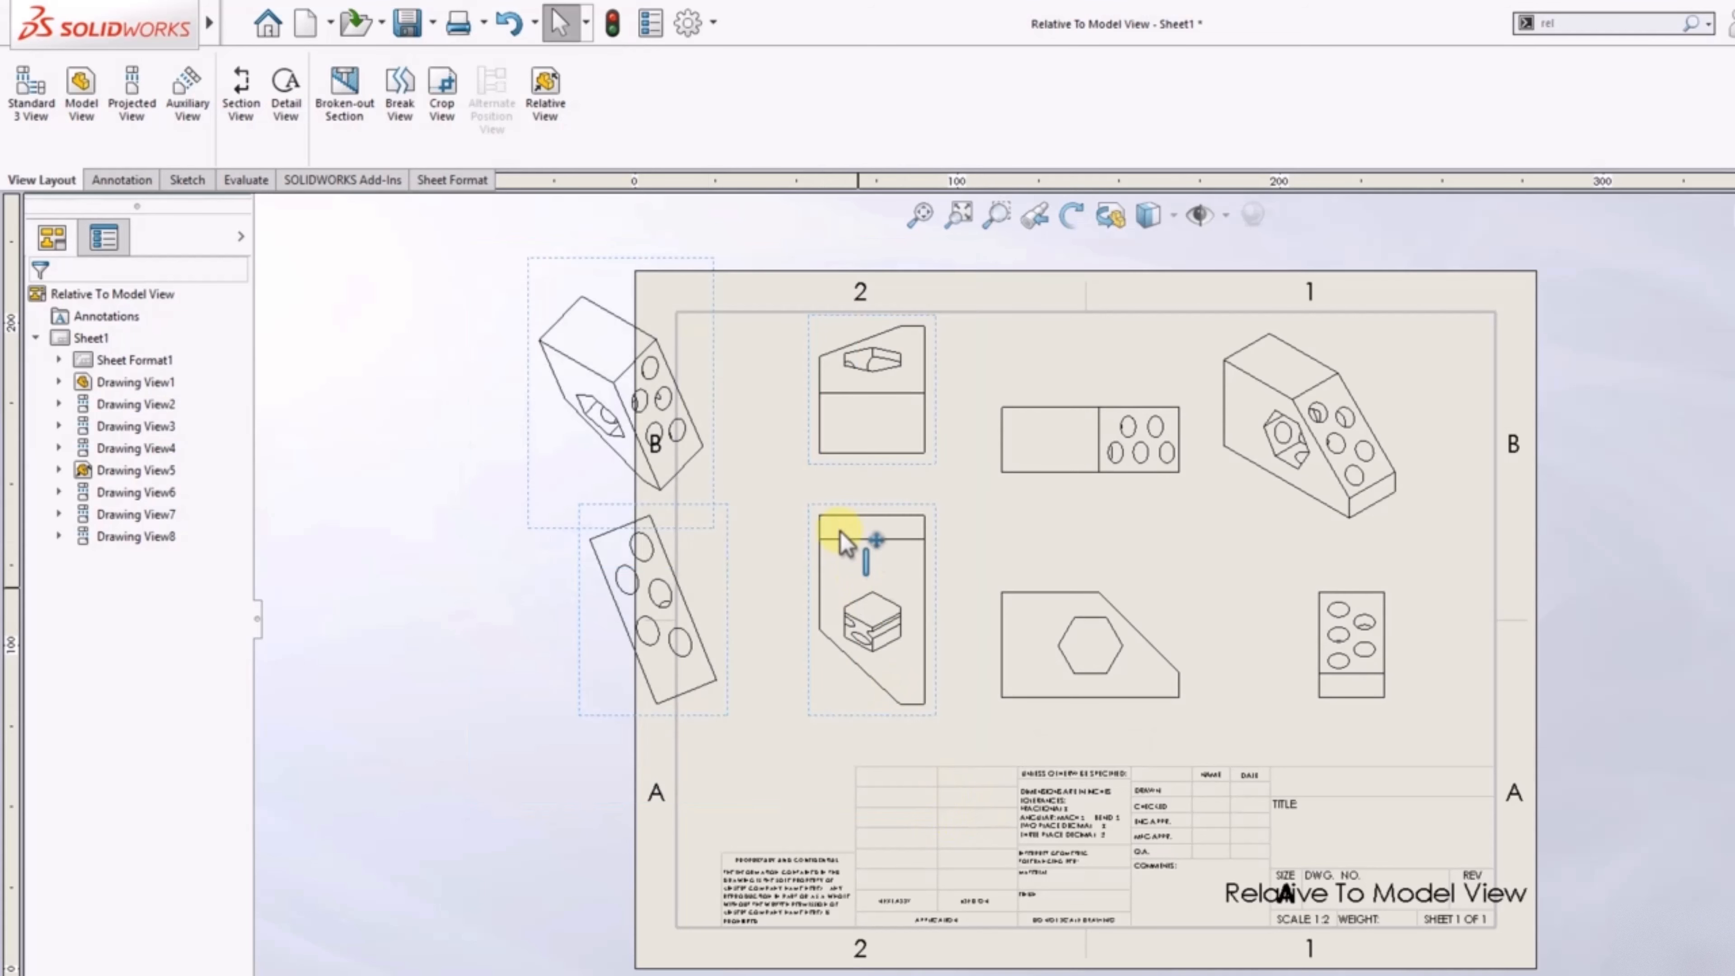
pyautogui.press('Delete')
pyautogui.click(1095, 487)
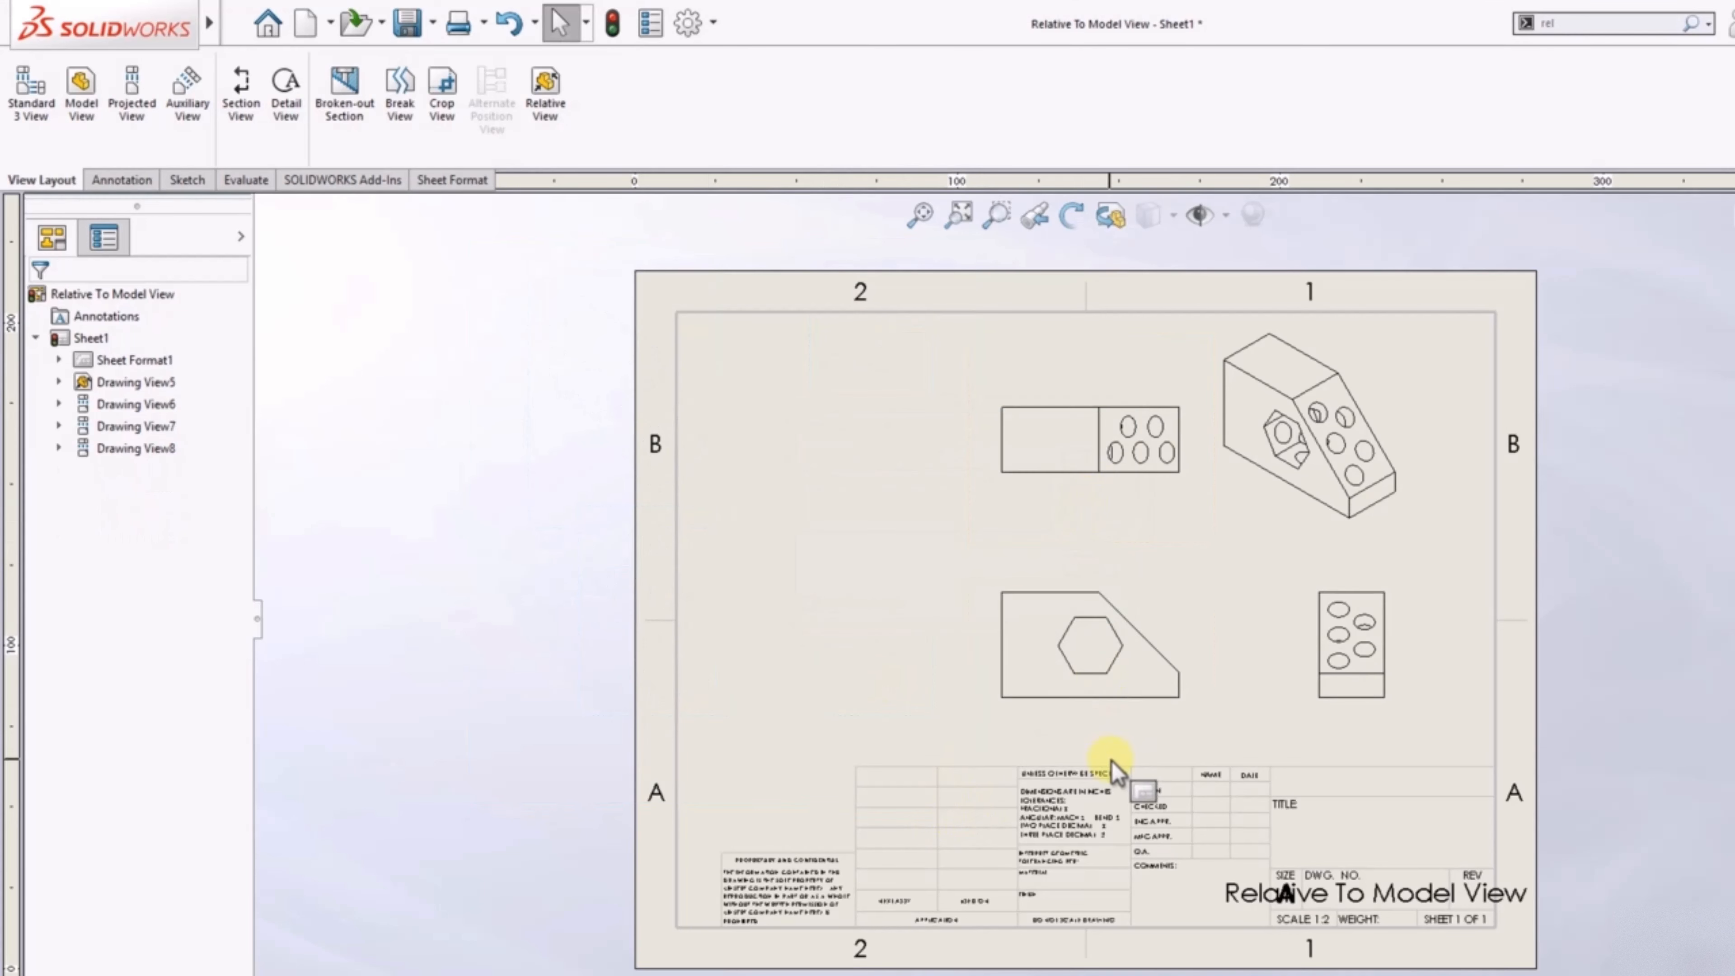
pyautogui.scroll(-2, 1218, 643)
pyautogui.moveTo(1201, 659); pyautogui.dragTo(916, 682)
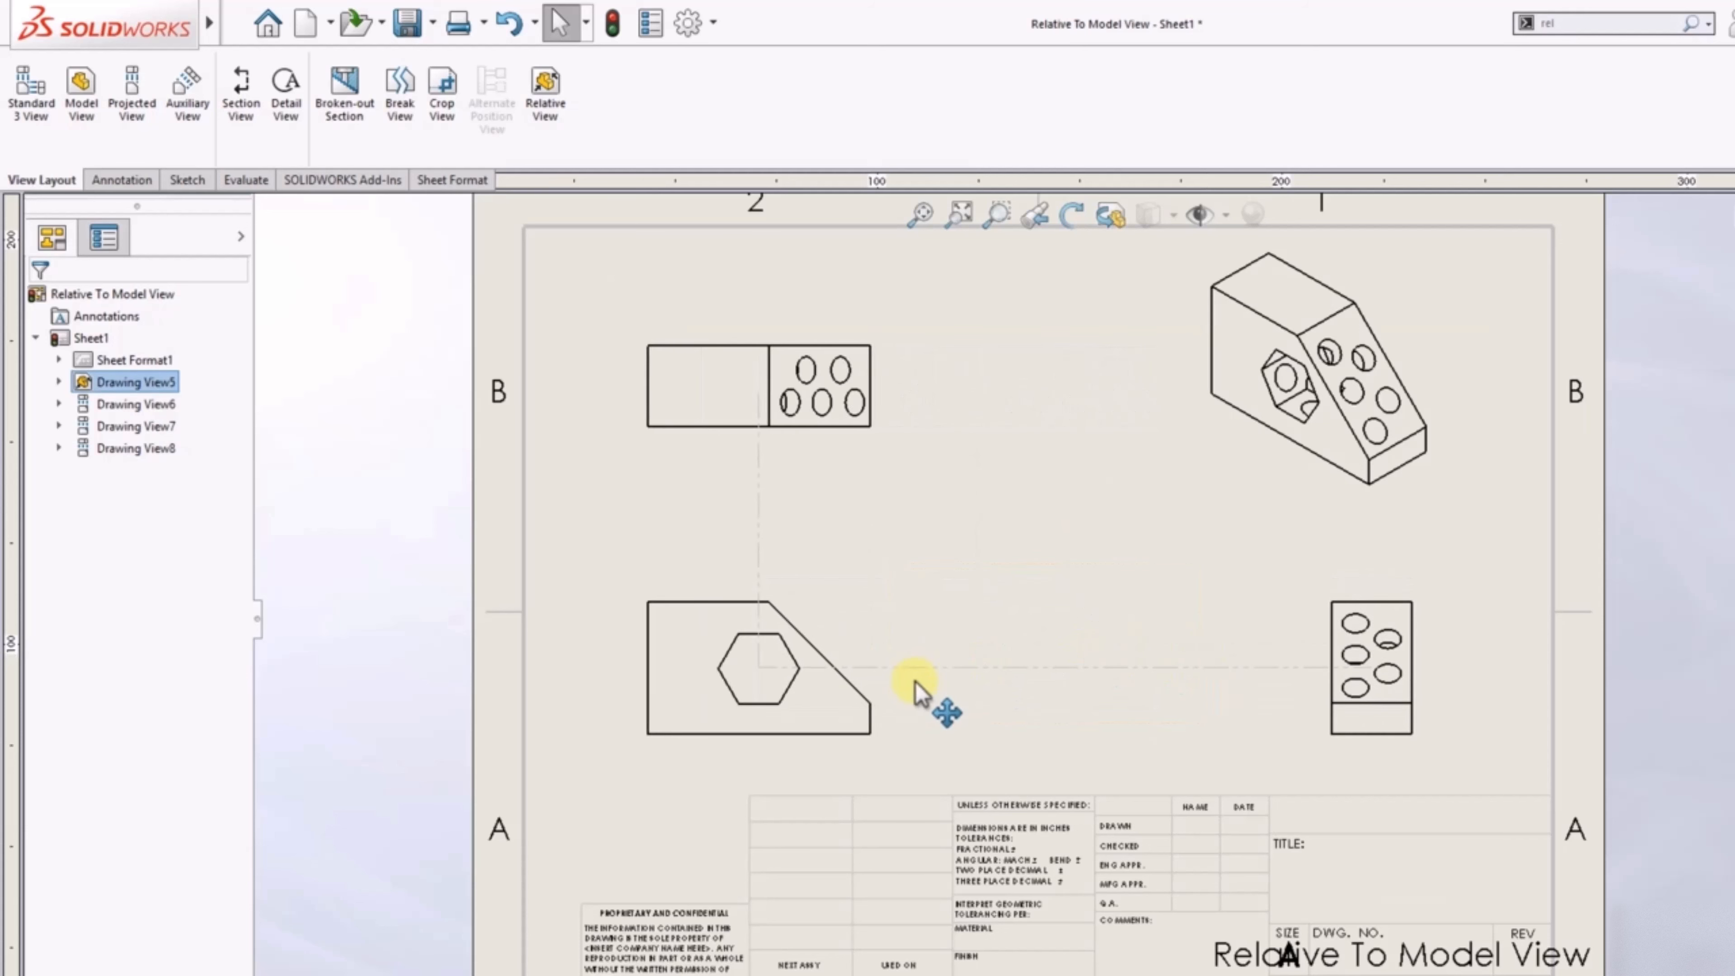
pyautogui.click(427, 646)
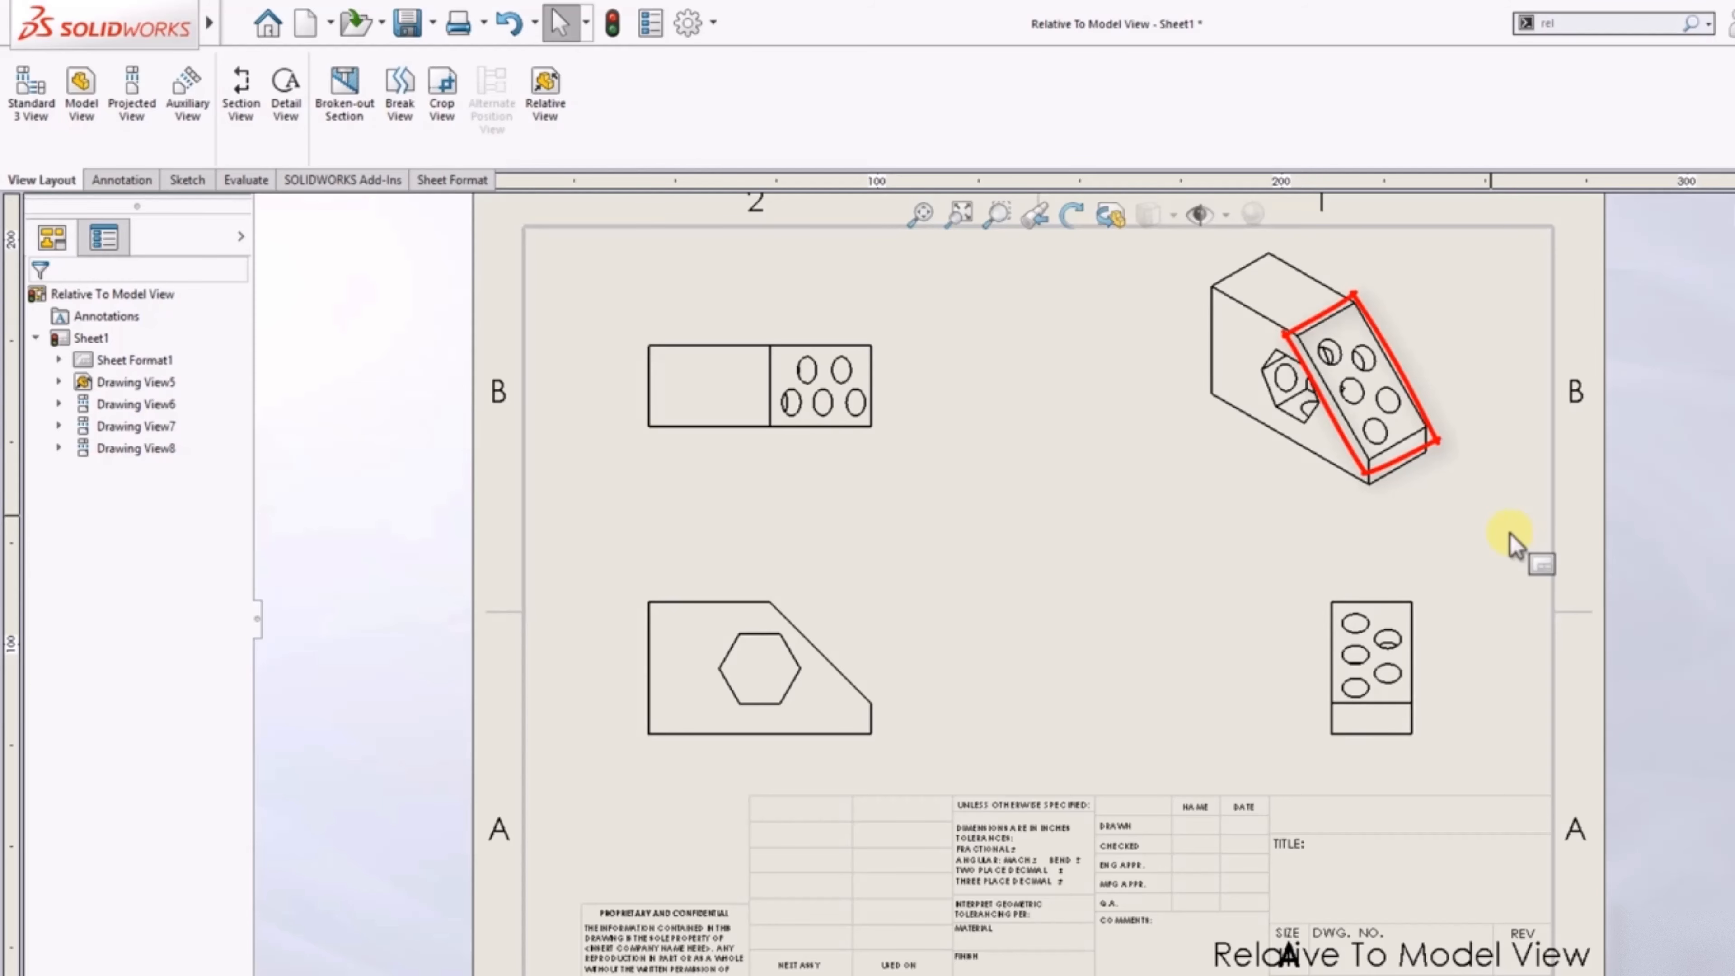
# Define another relative view with the slanted face with five holes as Front and the hexagonal-cutout face as Right, and accept the orientations
pyautogui.click(1730, 353)
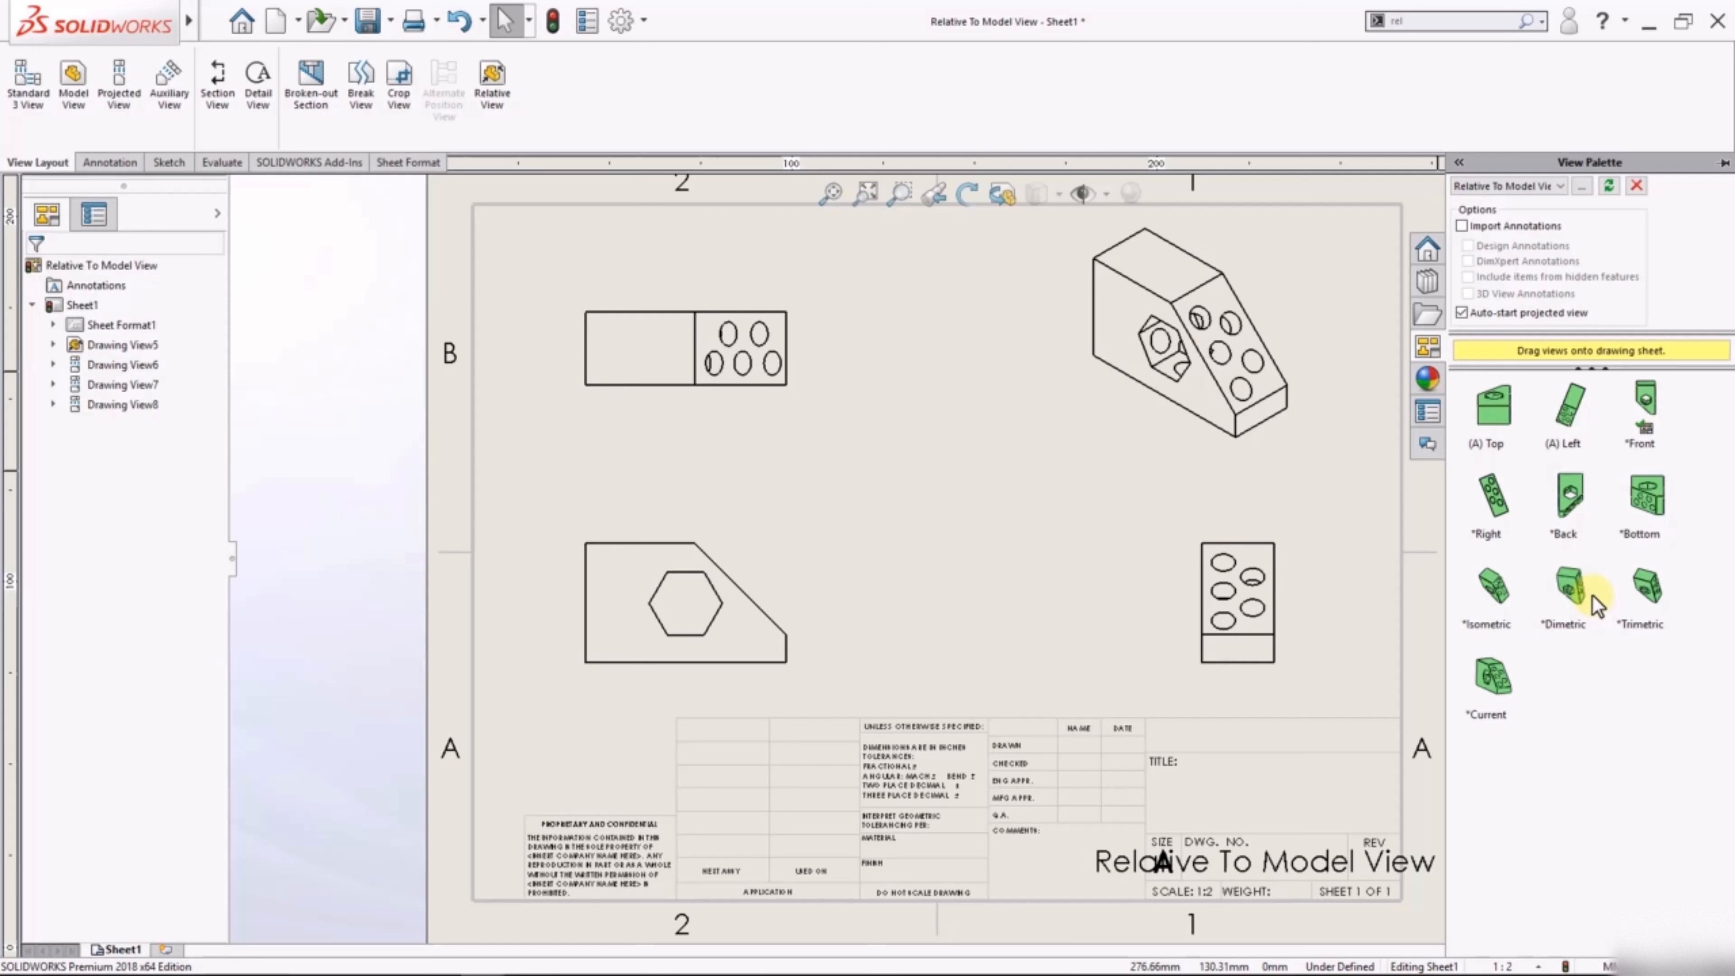
pyautogui.moveTo(1594, 596); pyautogui.dragTo(844, 511)
pyautogui.click(492, 81)
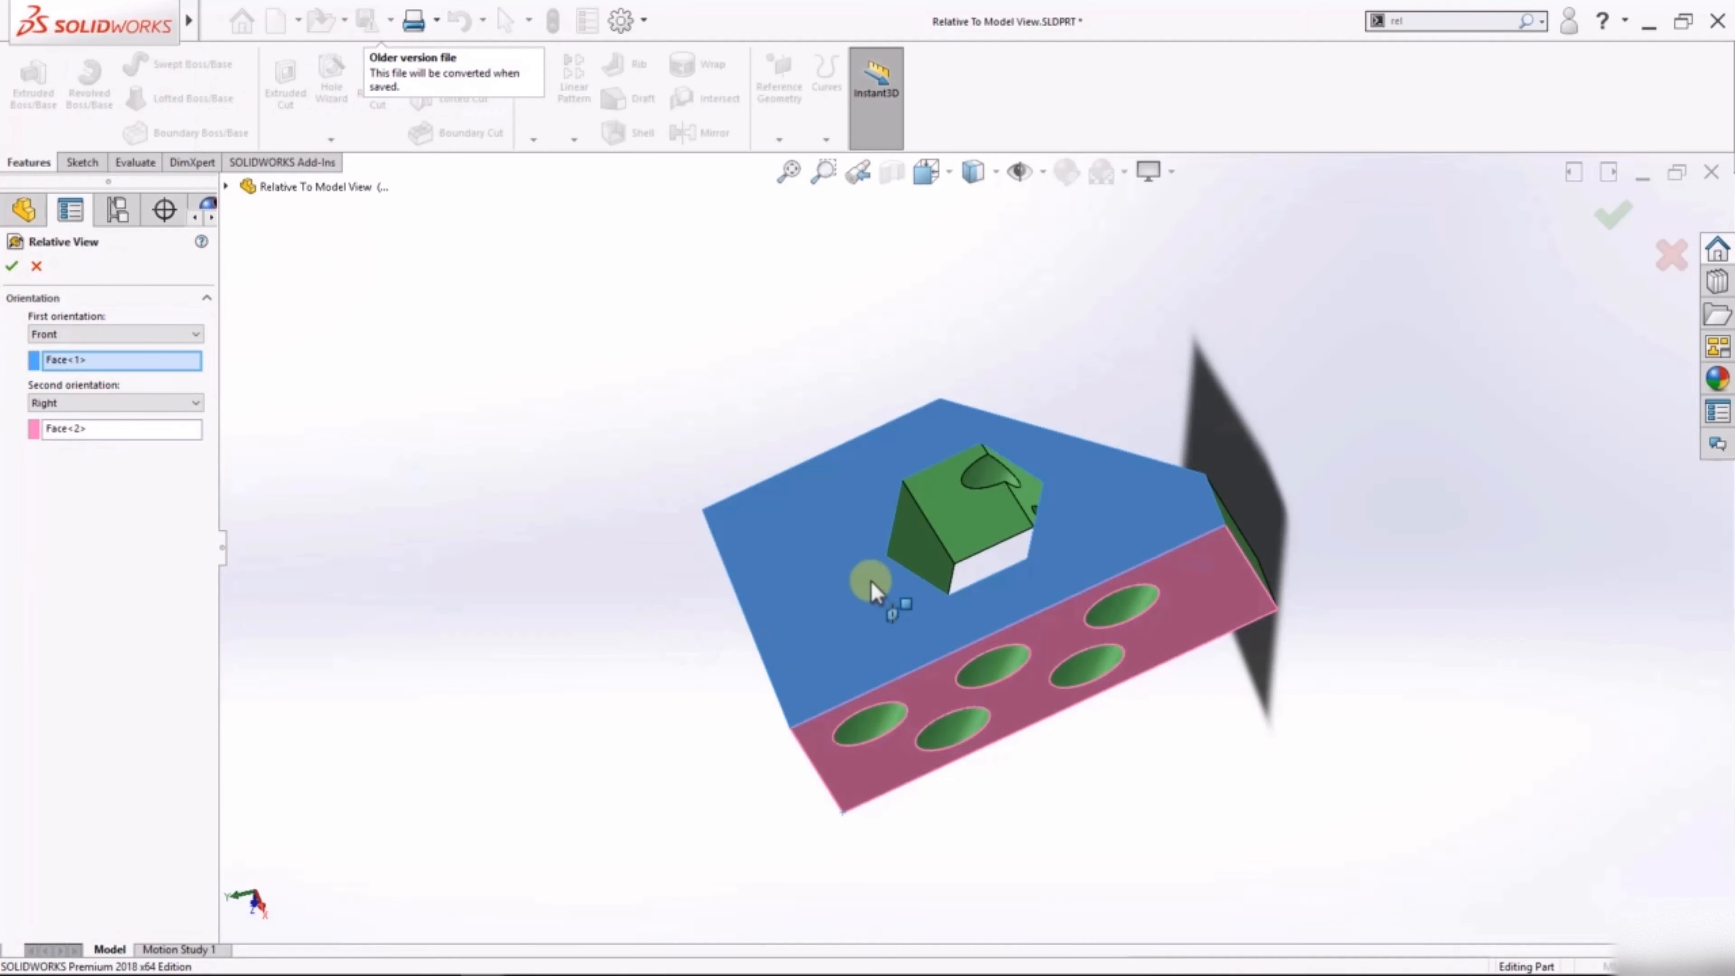
pyautogui.moveTo(871, 581); pyautogui.dragTo(812, 419, button='middle')
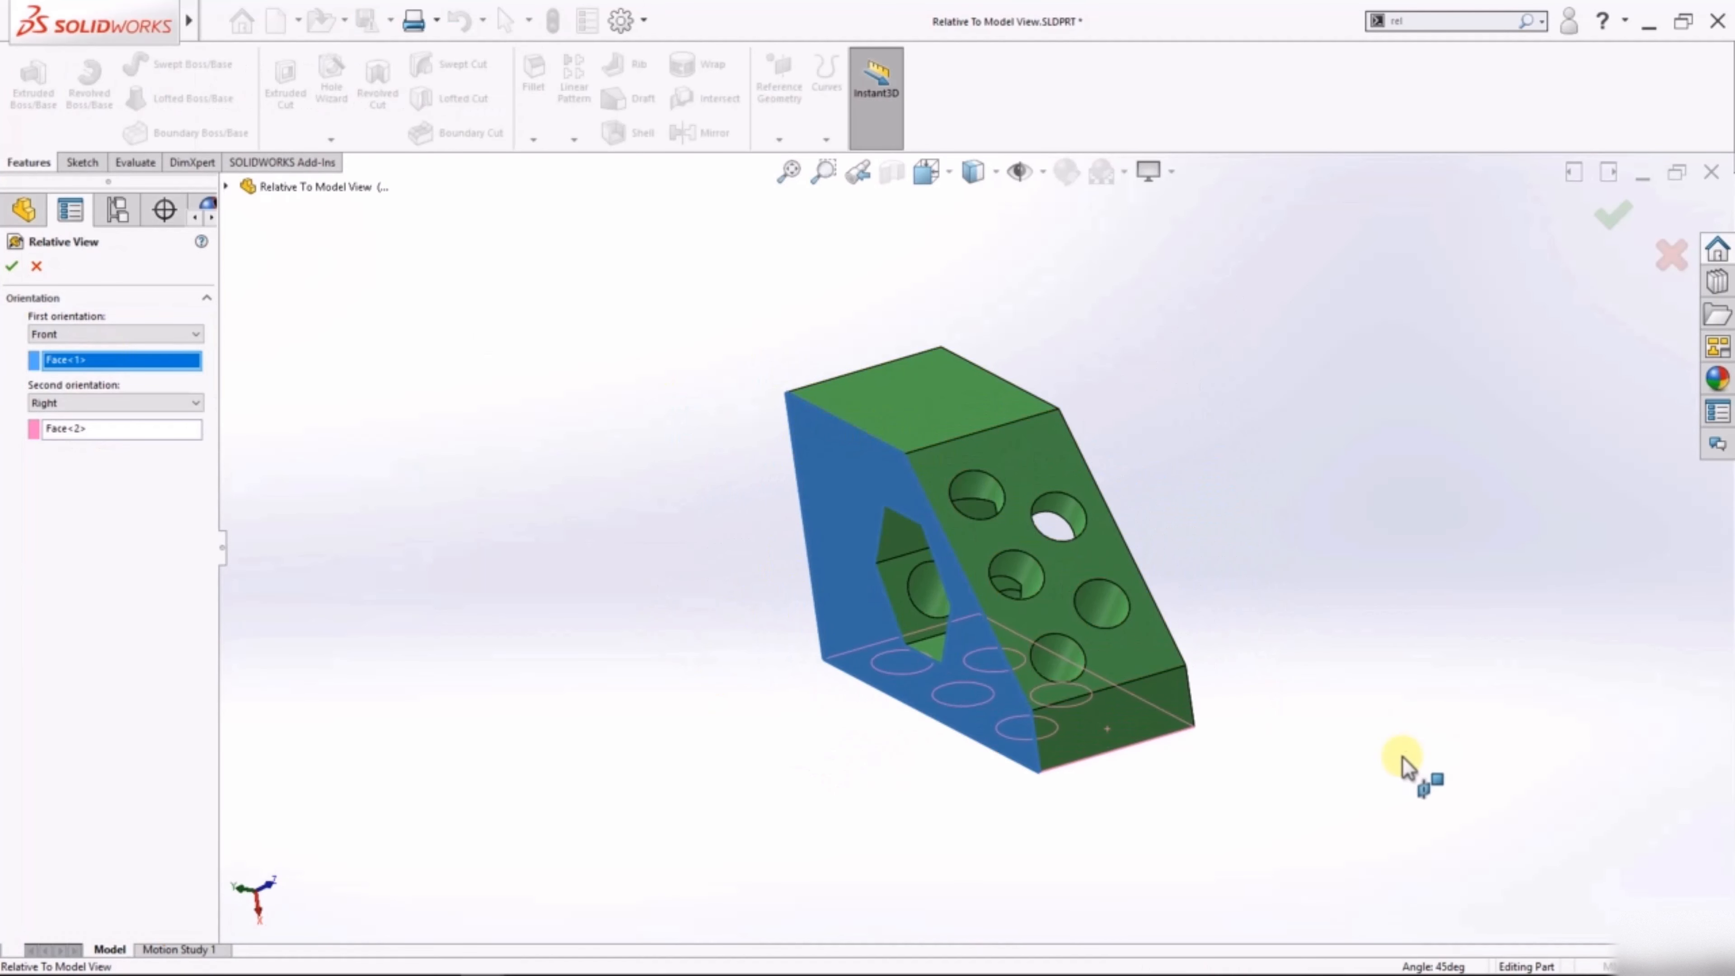
pyautogui.click(1150, 666)
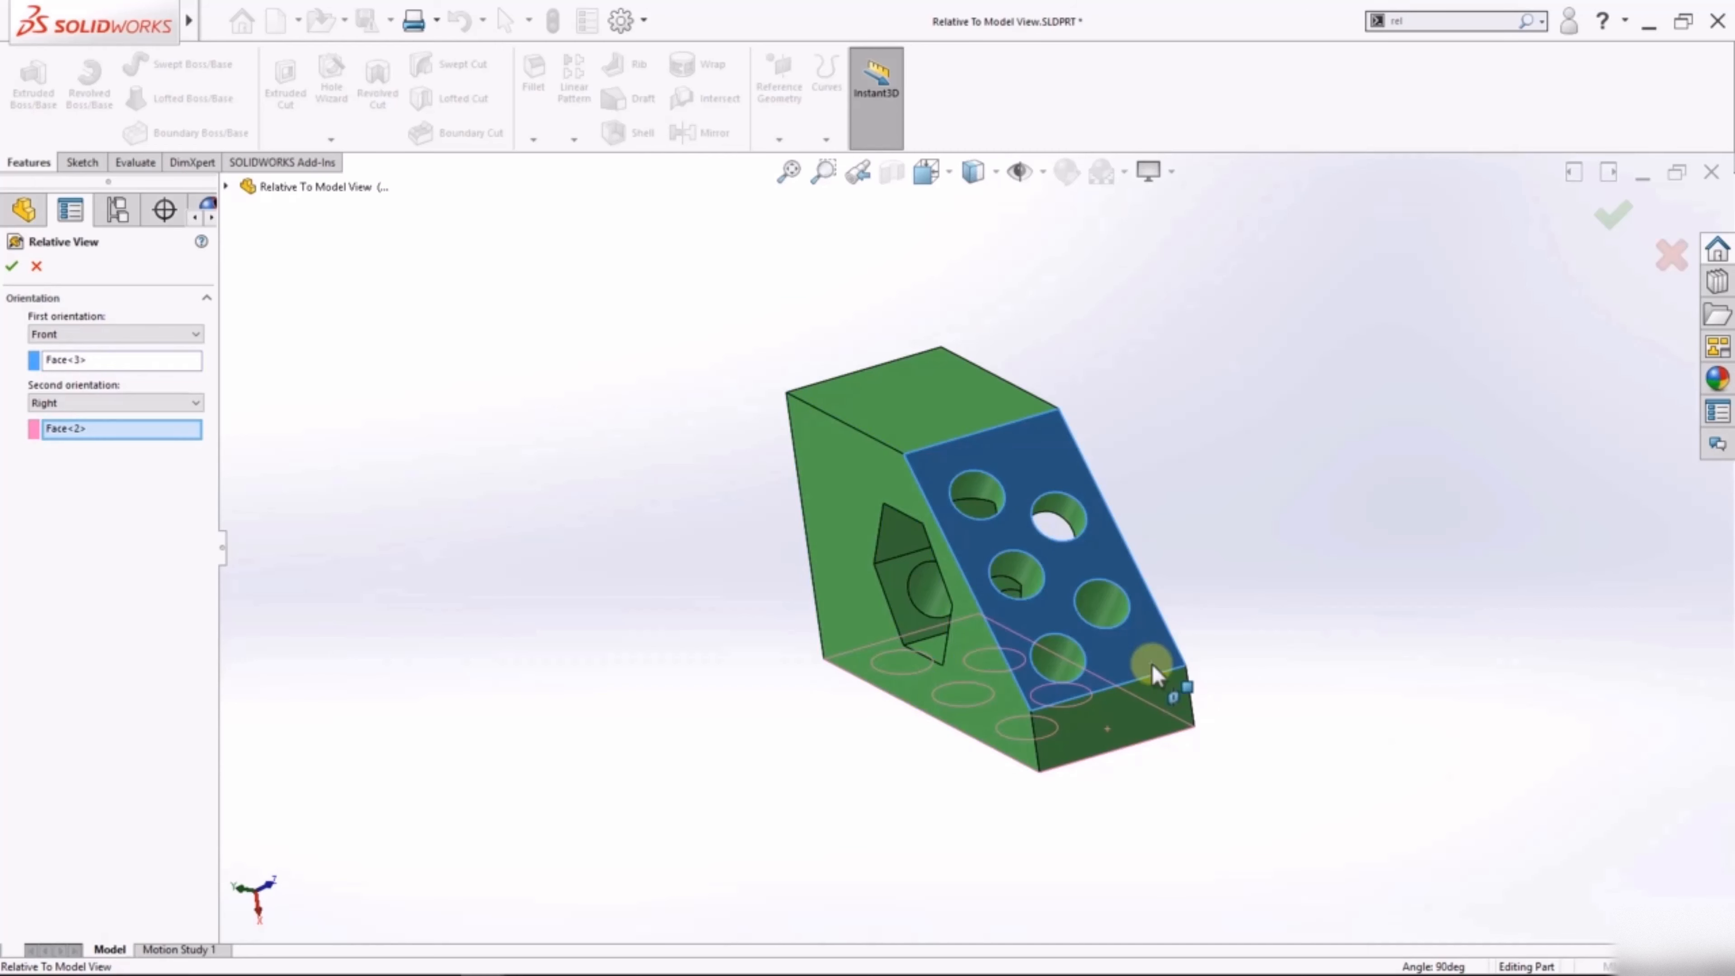
pyautogui.moveTo(1283, 643)
pyautogui.mouseDown(button='middle')
pyautogui.moveTo(1046, 678)
pyautogui.moveTo(1162, 601)
pyautogui.moveTo(1260, 633)
pyautogui.mouseUp(button='middle')
pyautogui.click(1190, 574)
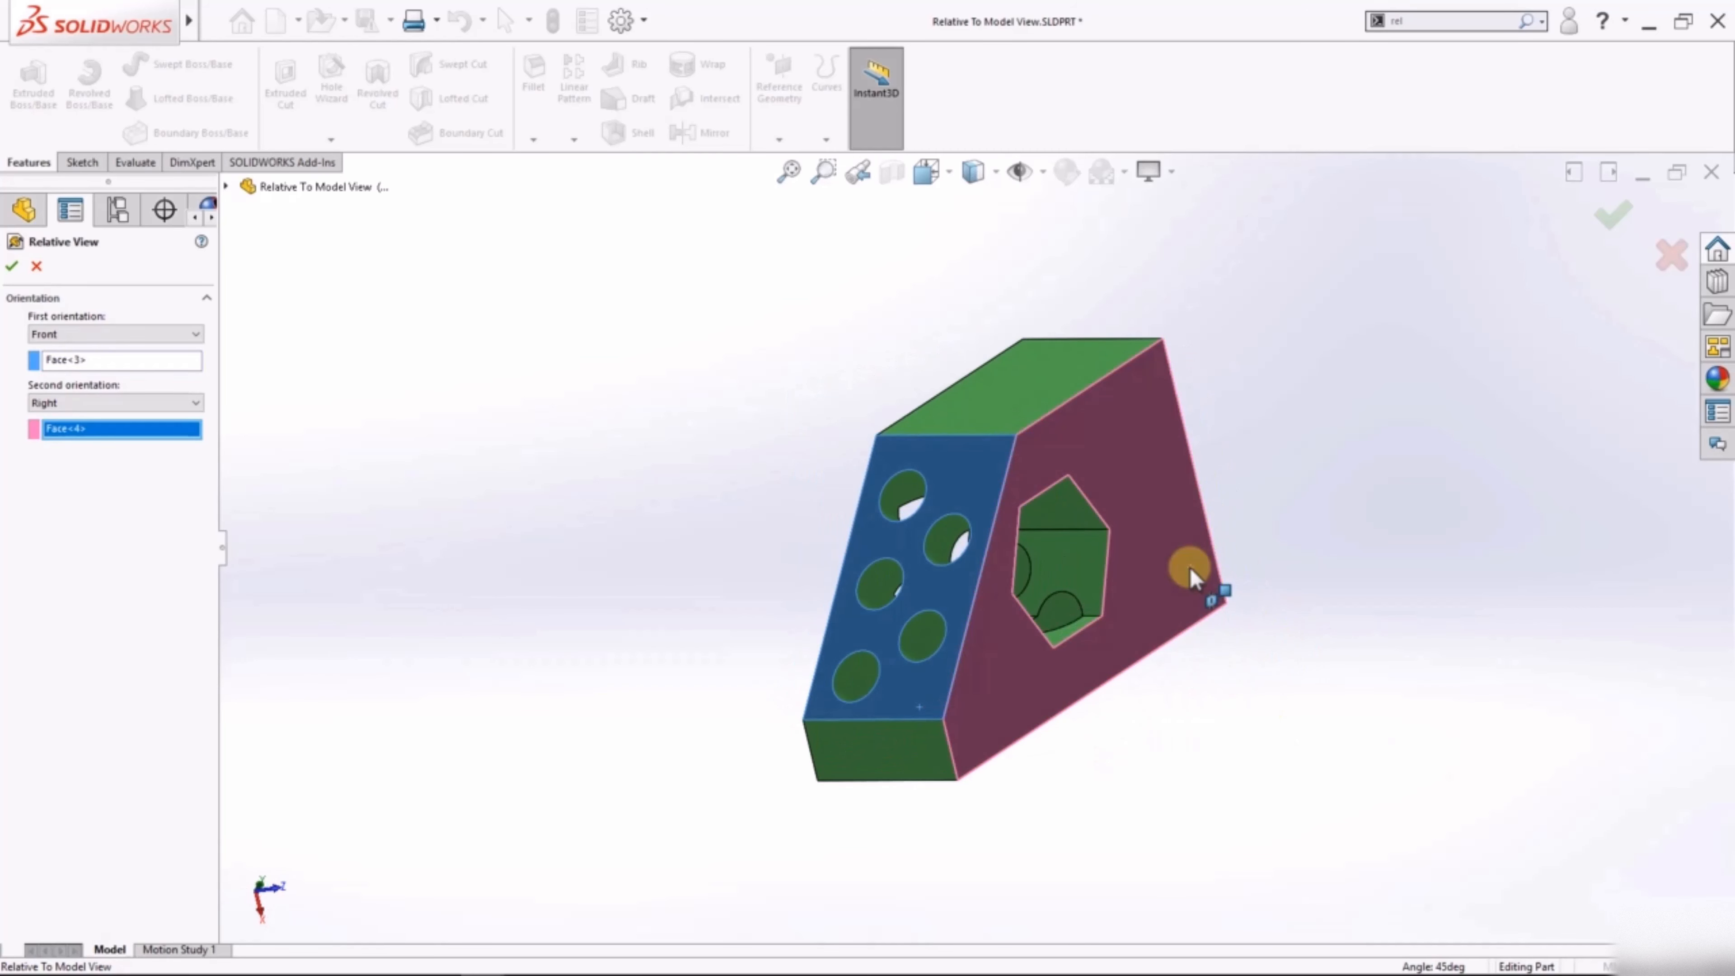
pyautogui.click(12, 266)
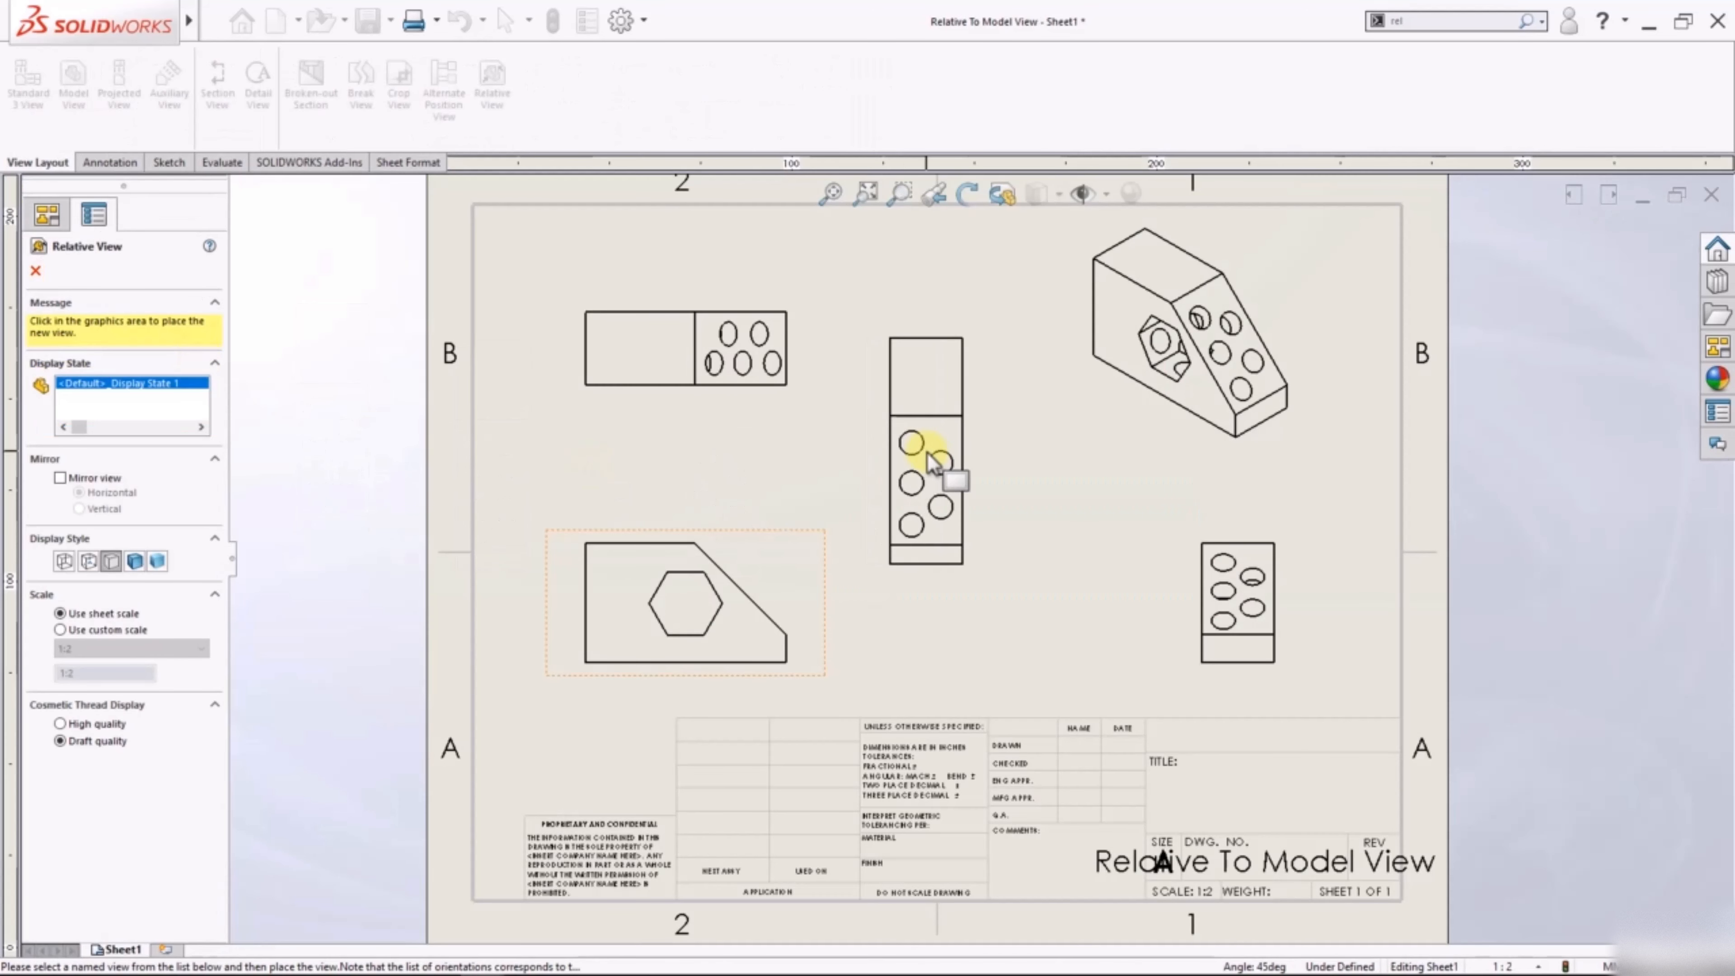
# Place the slanted-face relative view in the middle of the sheet, between the existing views, and delete it again
pyautogui.click(949, 525)
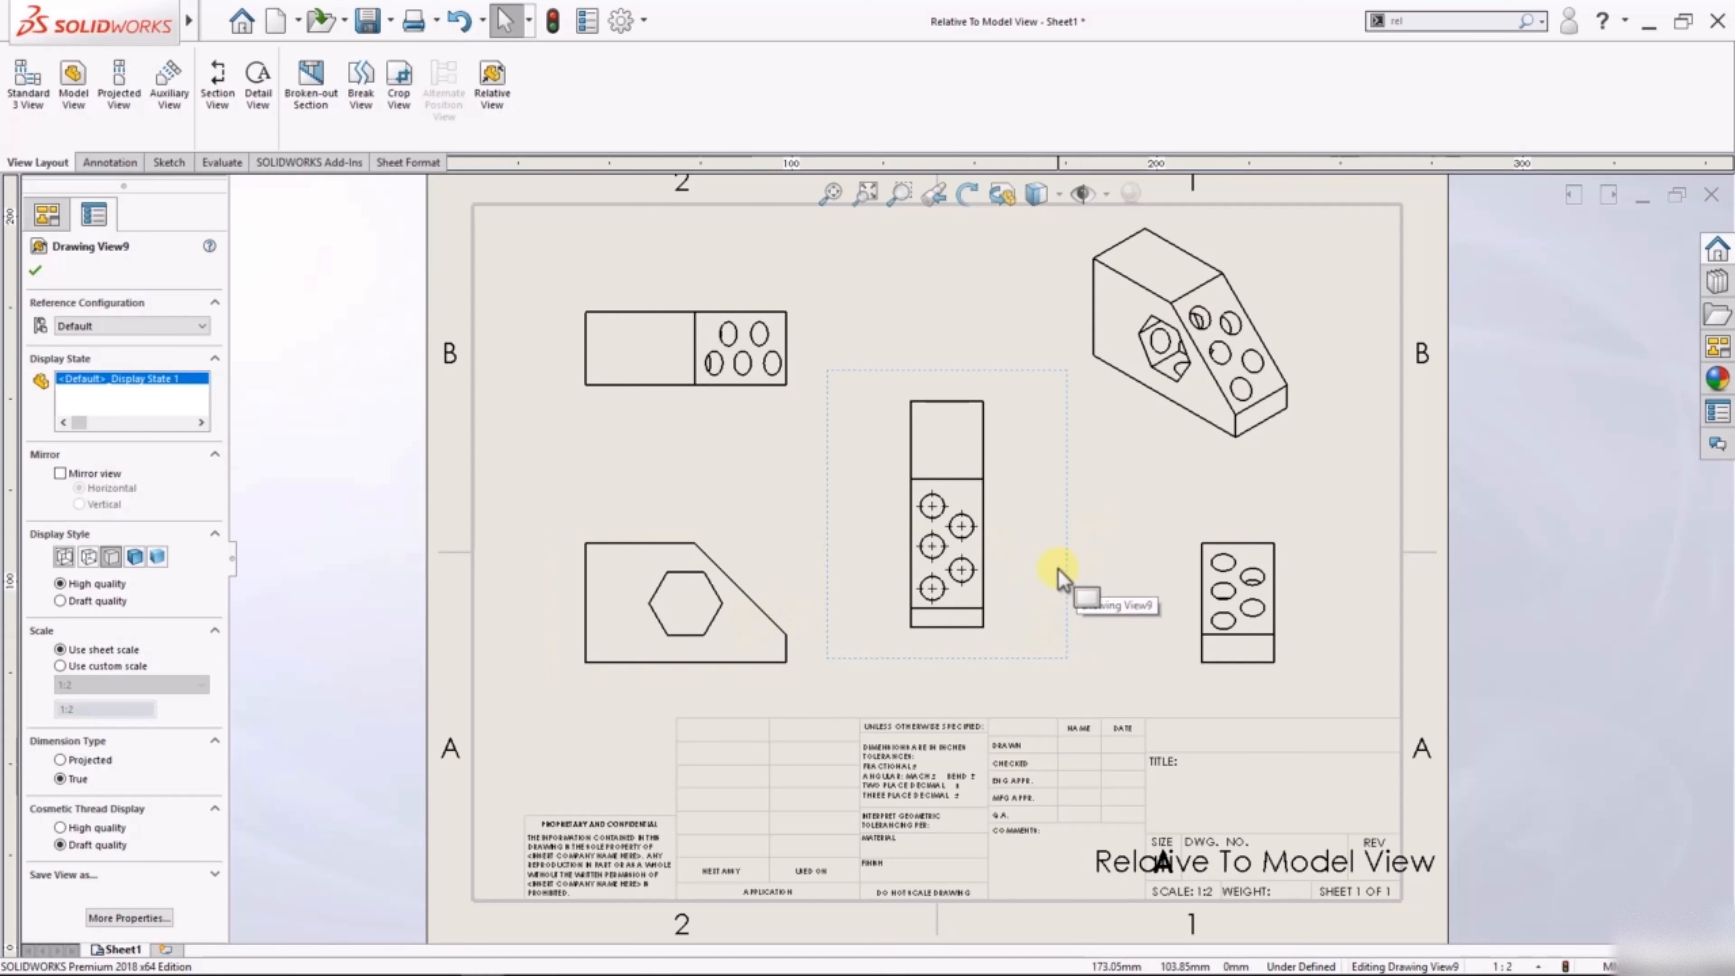
pyautogui.press('Delete')
pyautogui.click(986, 414)
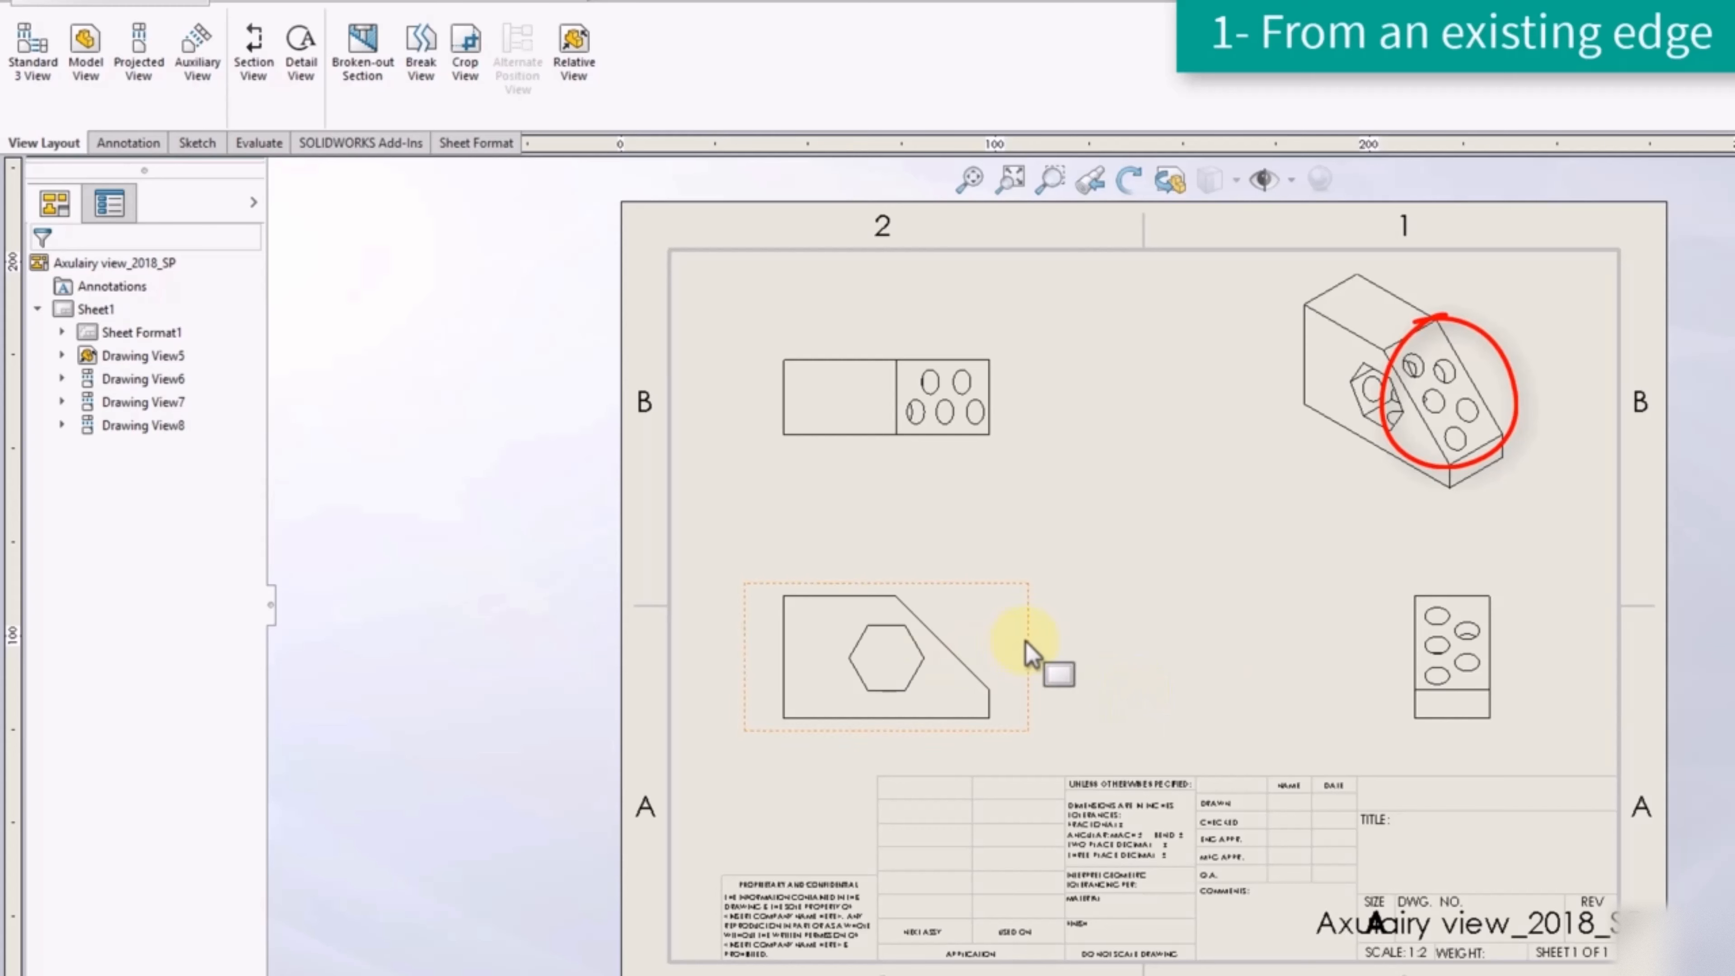
# Create an auxiliary view from the slanted edge of the front view and place it perpendicular to that edge, between the top and isometric views
pyautogui.scroll(-3, 1026, 642)
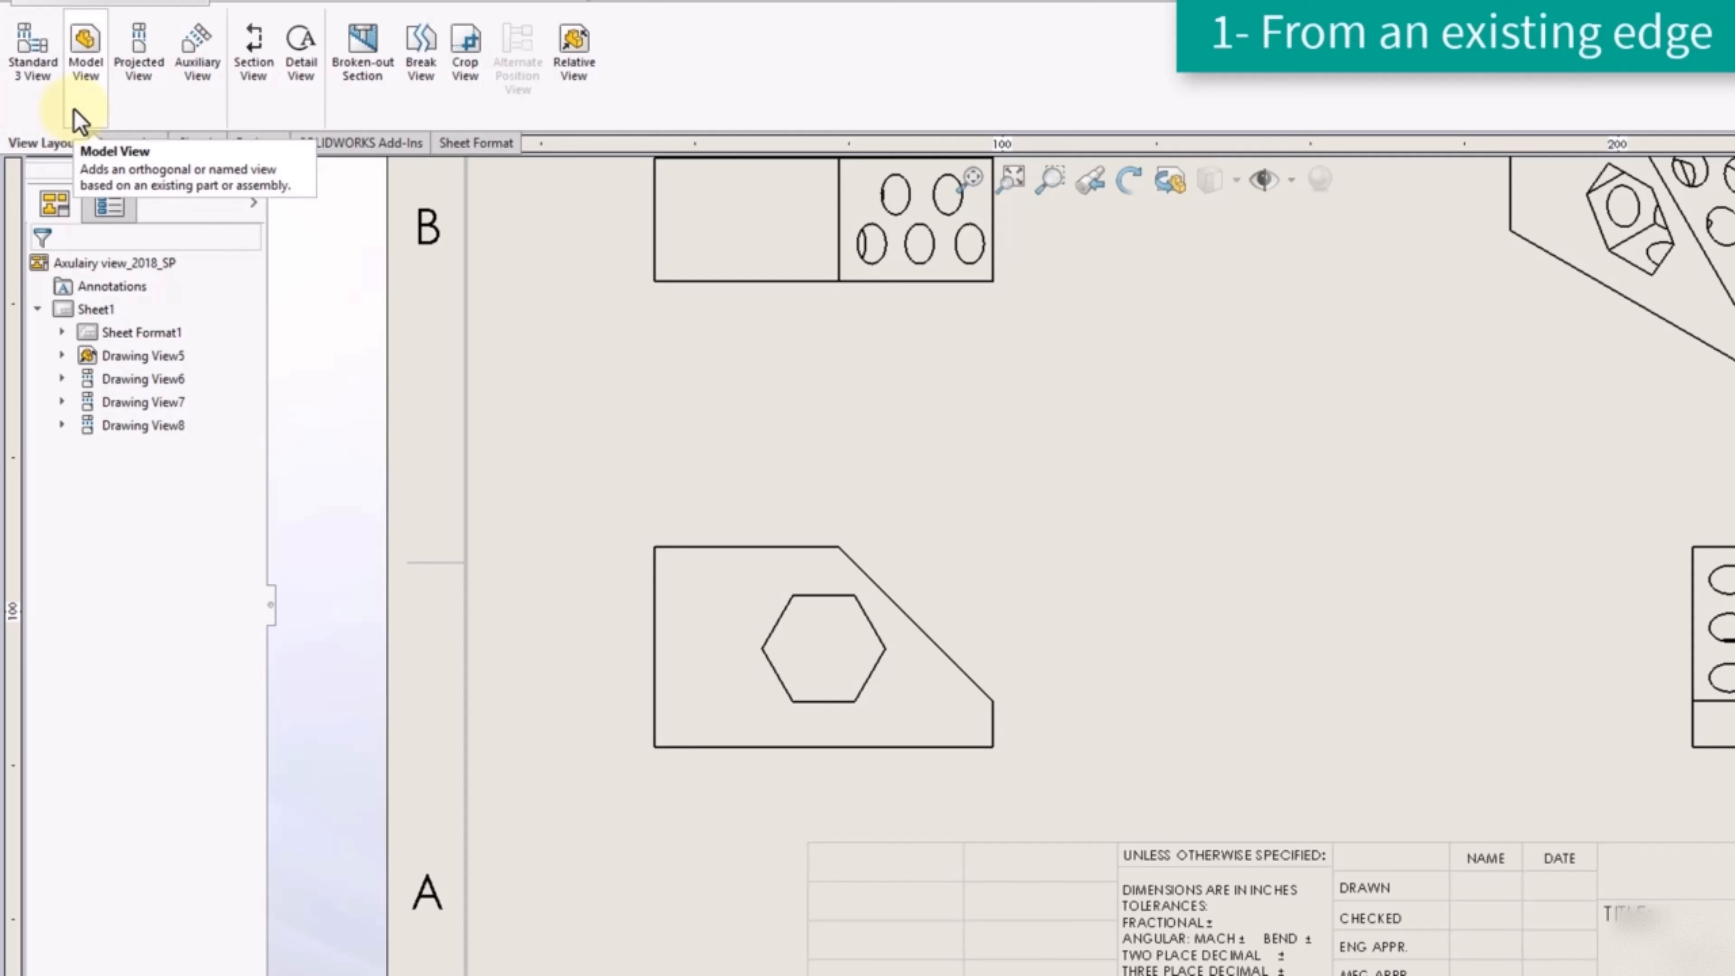
pyautogui.click(205, 102)
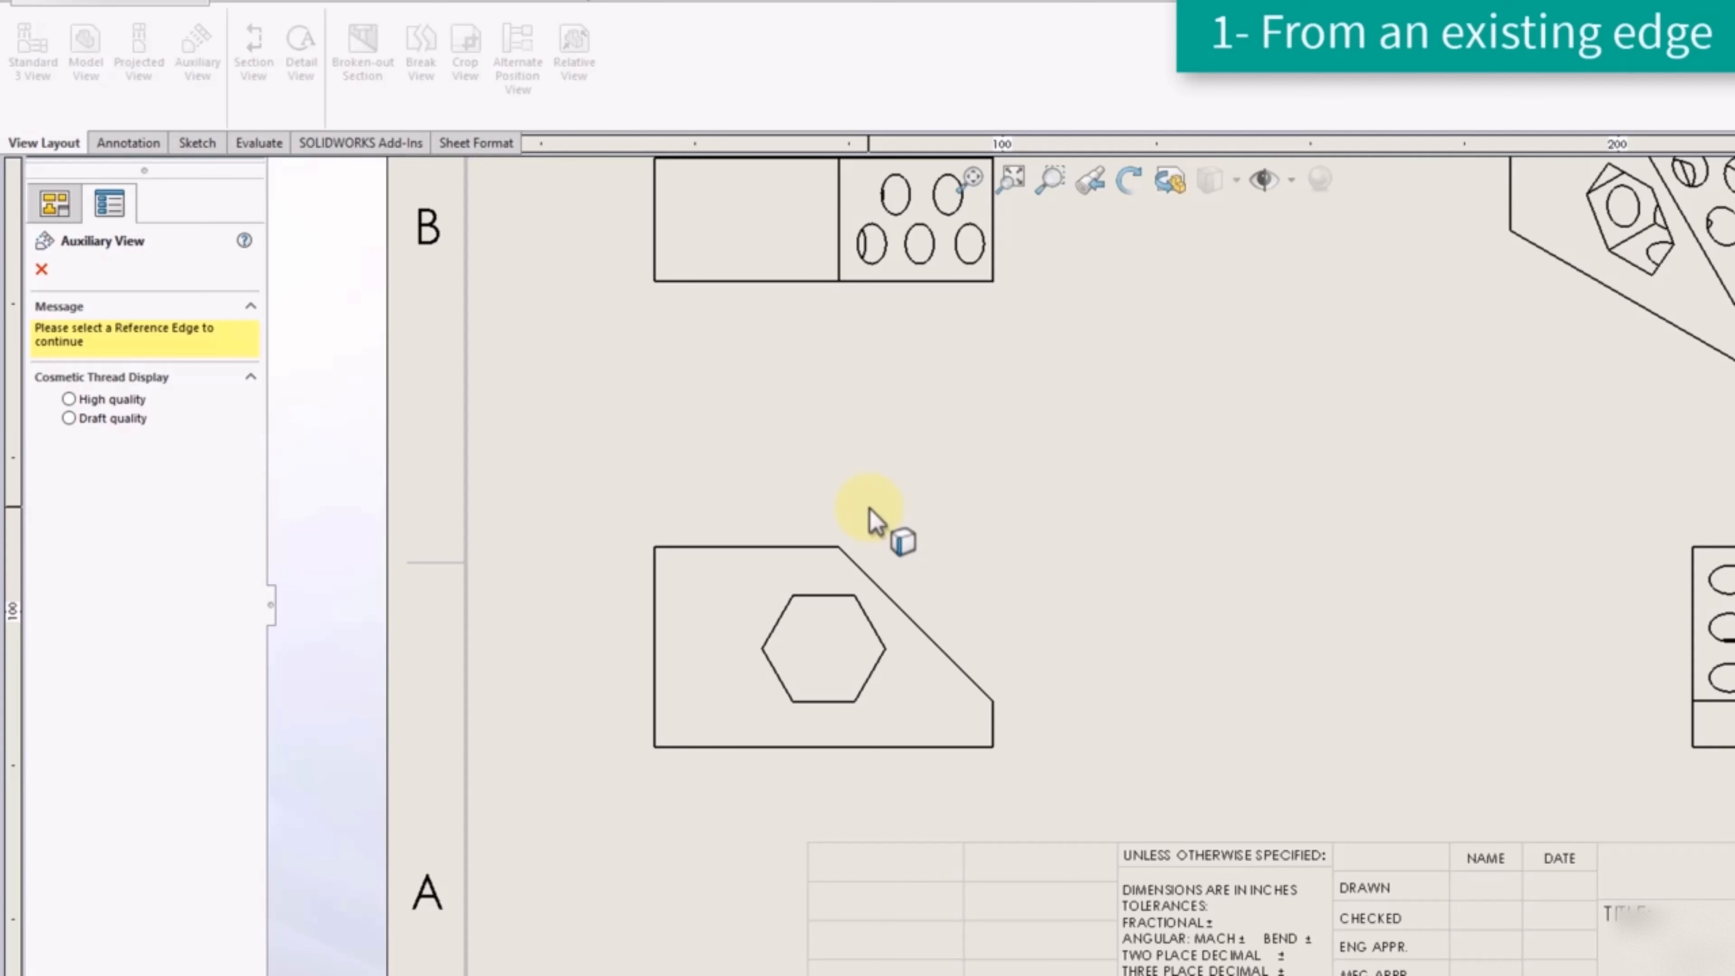
pyautogui.click(927, 637)
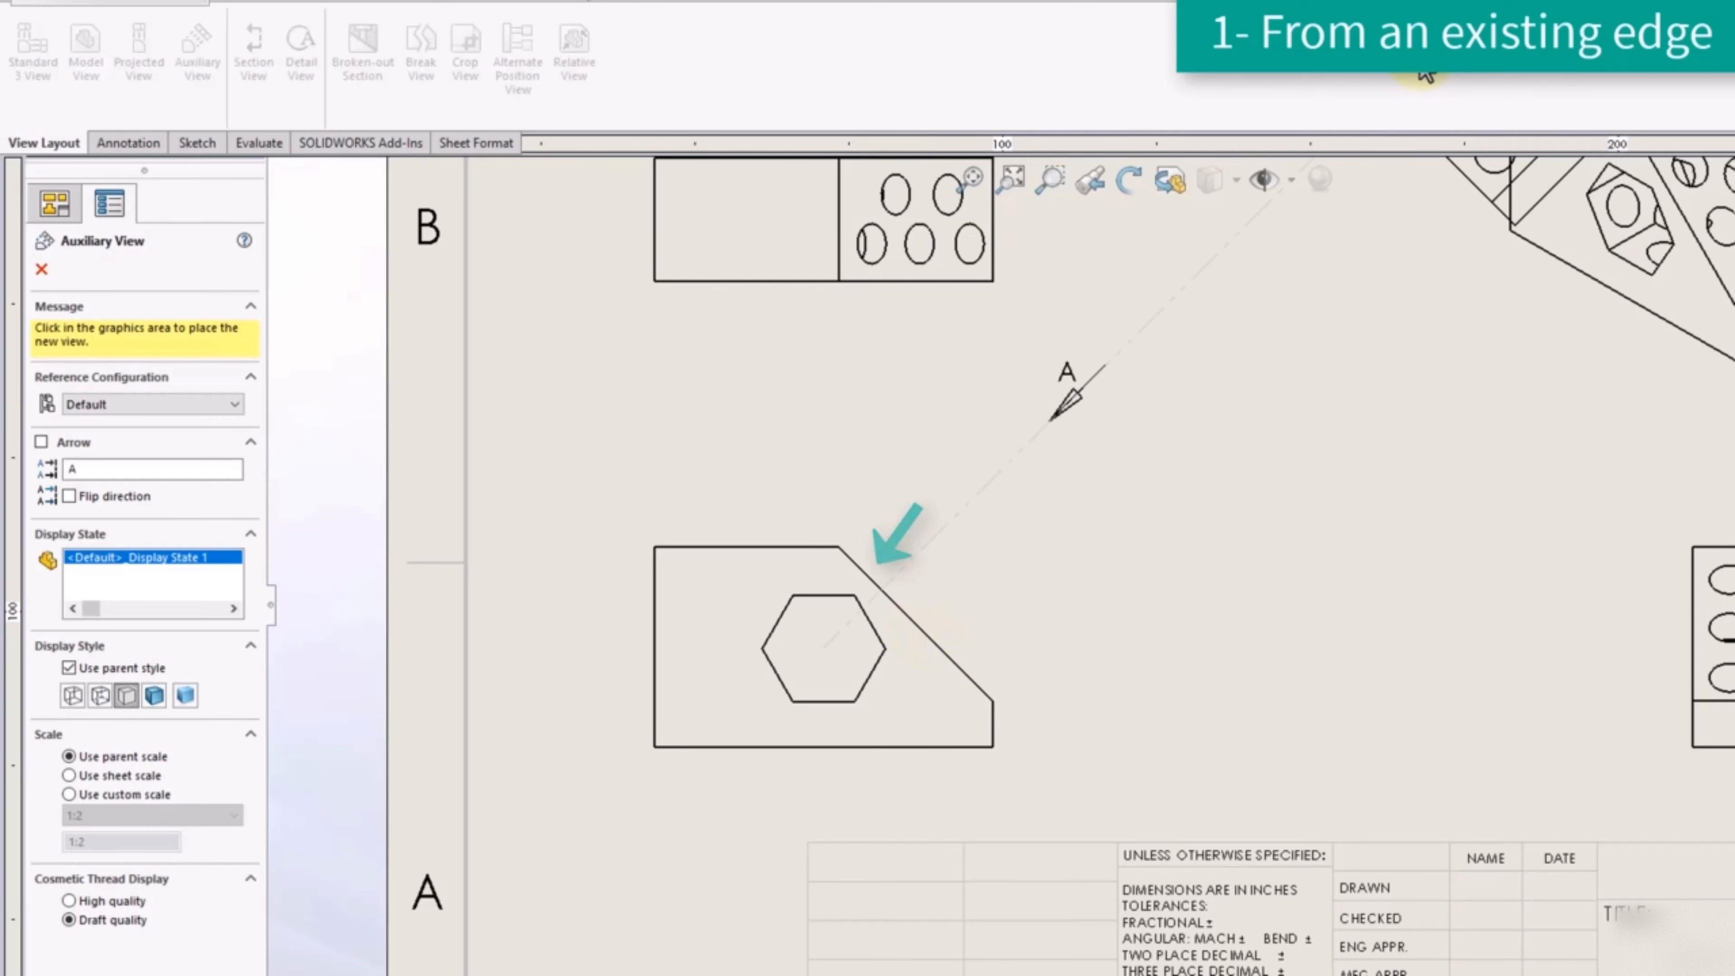
pyautogui.scroll(3, 1278, 294)
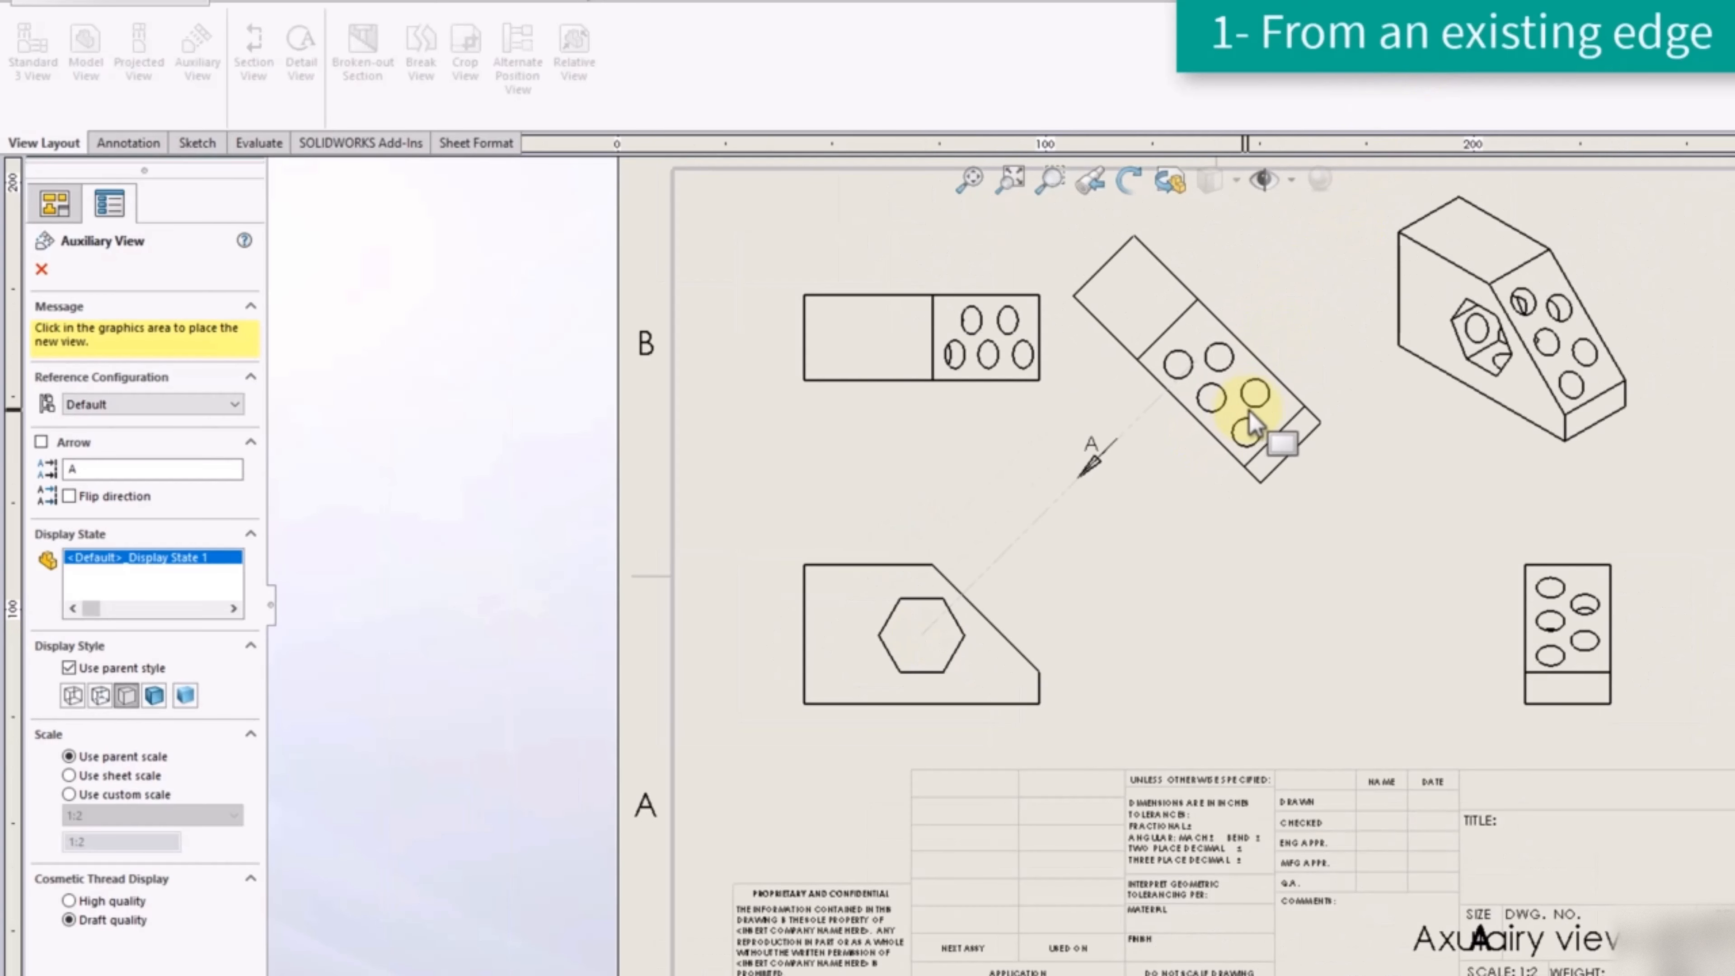
pyautogui.click(1237, 501)
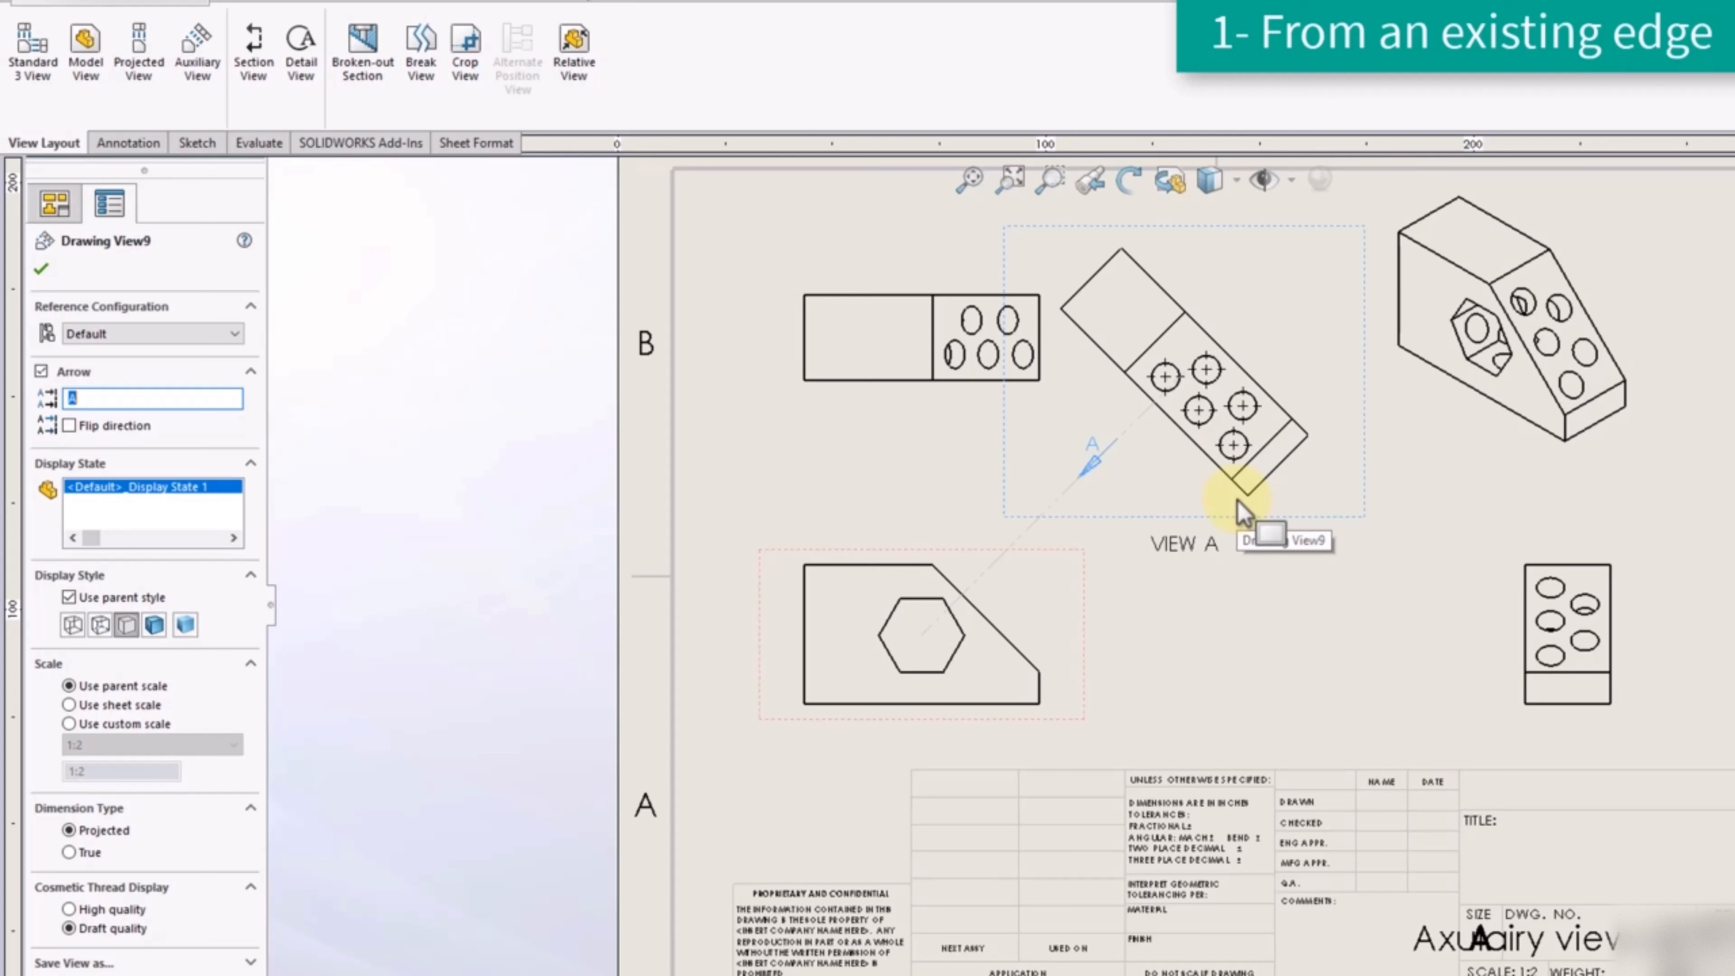
pyautogui.click(1317, 528)
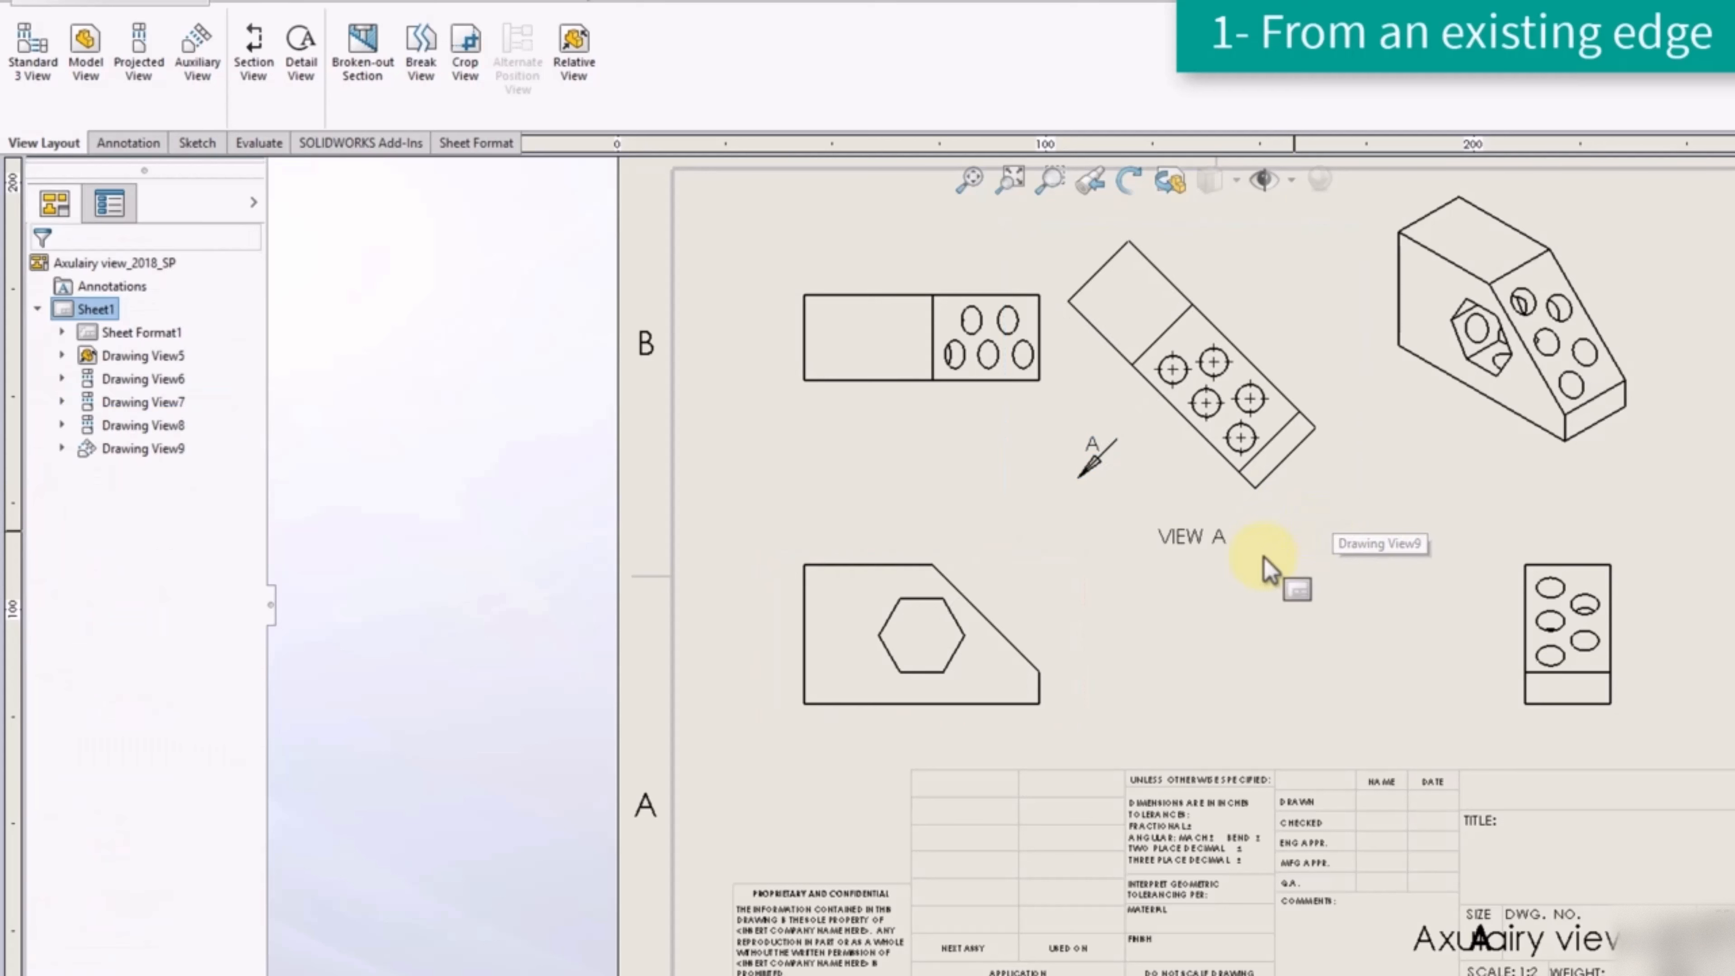
# Move the front view down and shift auxiliary view A along its projection direction to clear space beside the top view
pyautogui.moveTo(1290, 531)
pyautogui.mouseDown()
pyautogui.moveTo(1046, 707)
pyautogui.moveTo(1138, 629)
pyautogui.moveTo(1156, 585)
pyautogui.moveTo(1279, 569)
pyautogui.moveTo(1332, 496)
pyautogui.moveTo(1196, 603)
pyautogui.moveTo(1207, 615)
pyautogui.moveTo(1306, 543)
pyautogui.moveTo(1281, 551)
pyautogui.mouseUp()
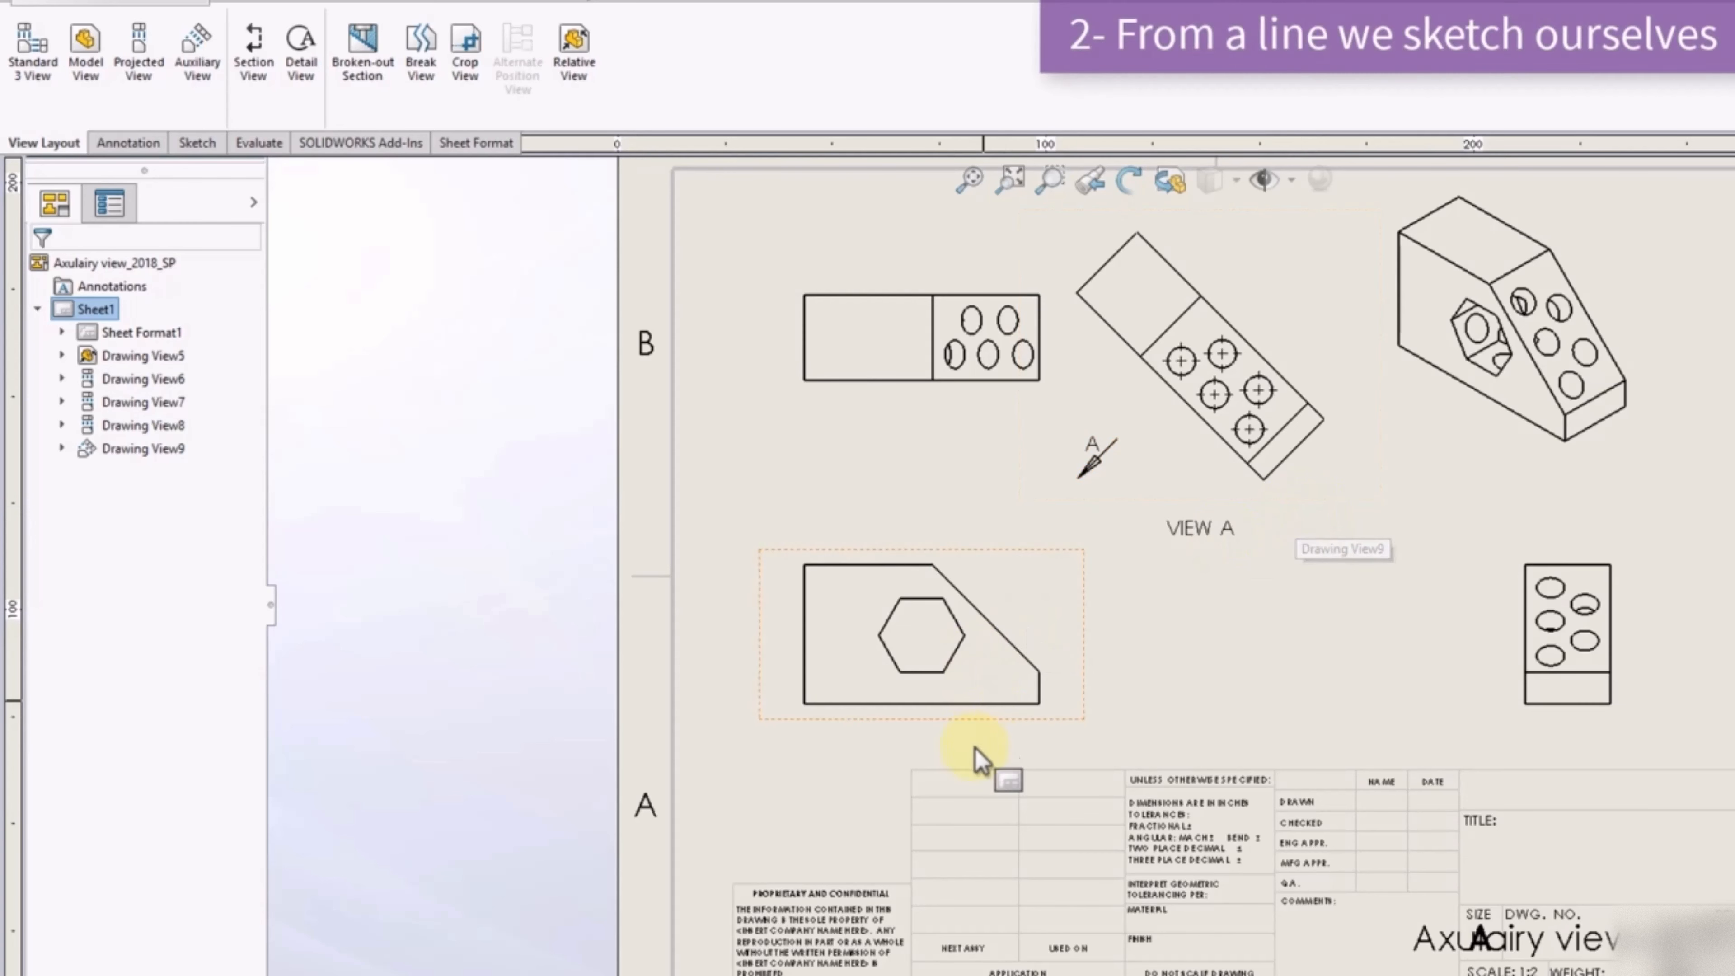
pyautogui.moveTo(1000, 729)
pyautogui.mouseDown()
pyautogui.moveTo(1004, 792)
pyautogui.moveTo(979, 855)
pyautogui.mouseUp()
pyautogui.moveTo(1309, 546); pyautogui.dragTo(1181, 671)
pyautogui.scroll(3, 1094, 437)
pyautogui.scroll(-4, 1086, 347)
pyautogui.click(1145, 538)
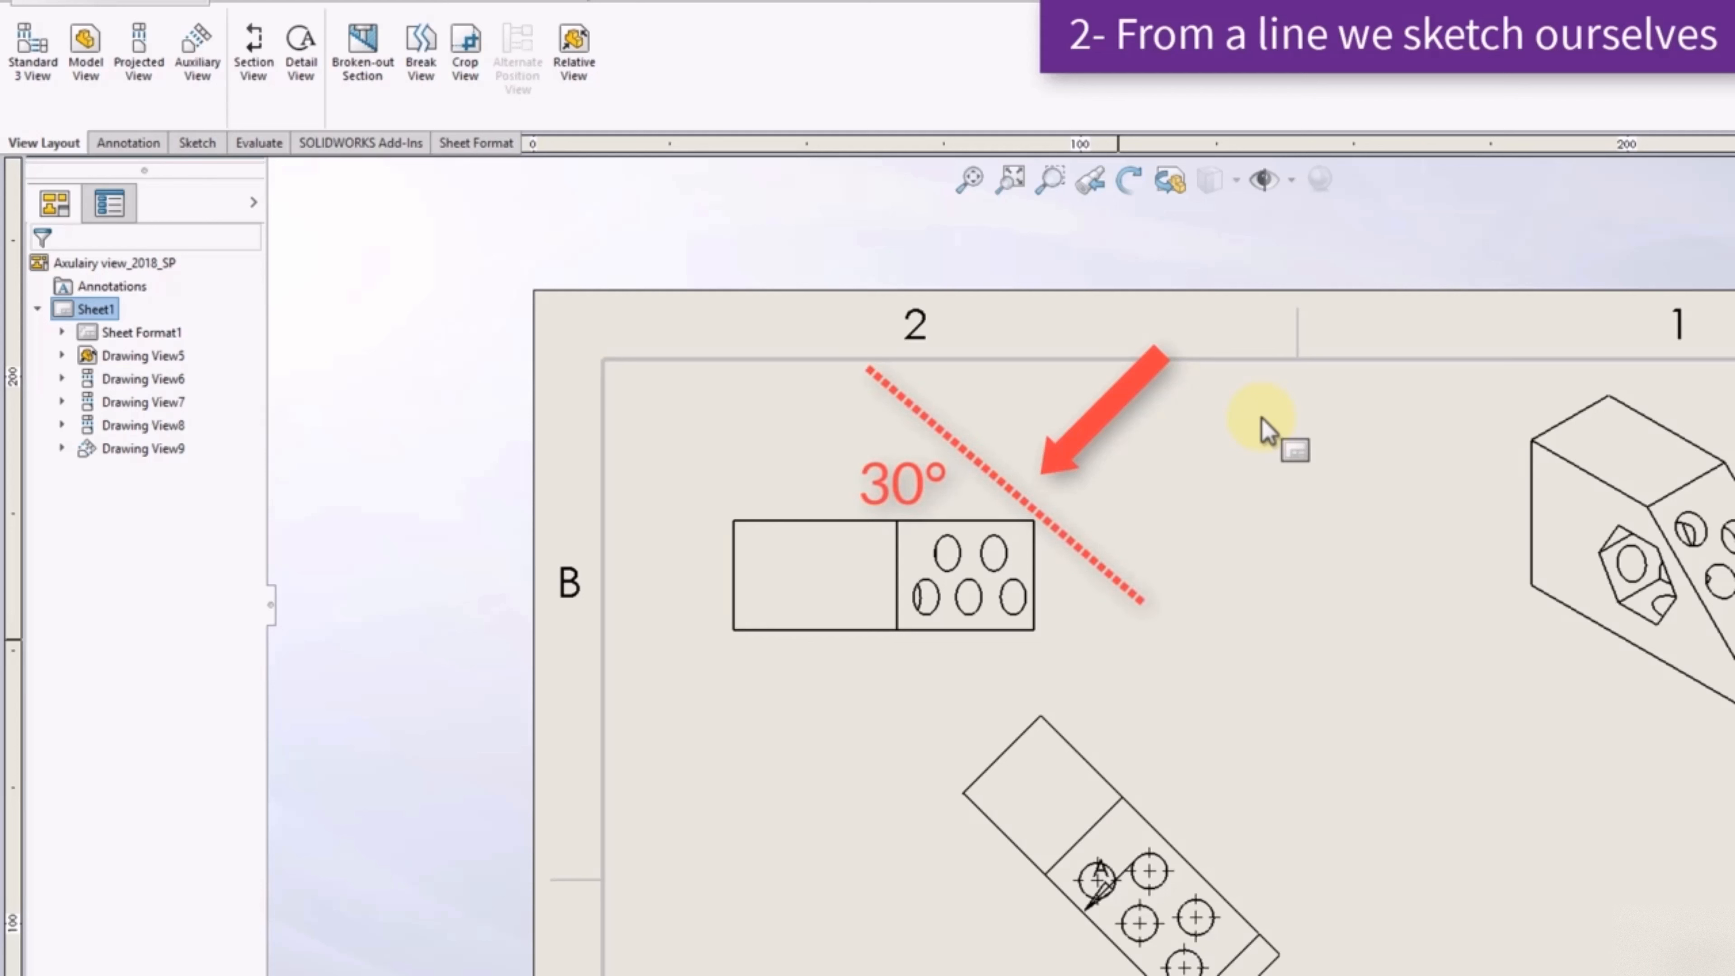
# Sketch a short slanted line above the right end of the top view, sloping down to the right
pyautogui.click(216, 143)
pyautogui.click(101, 29)
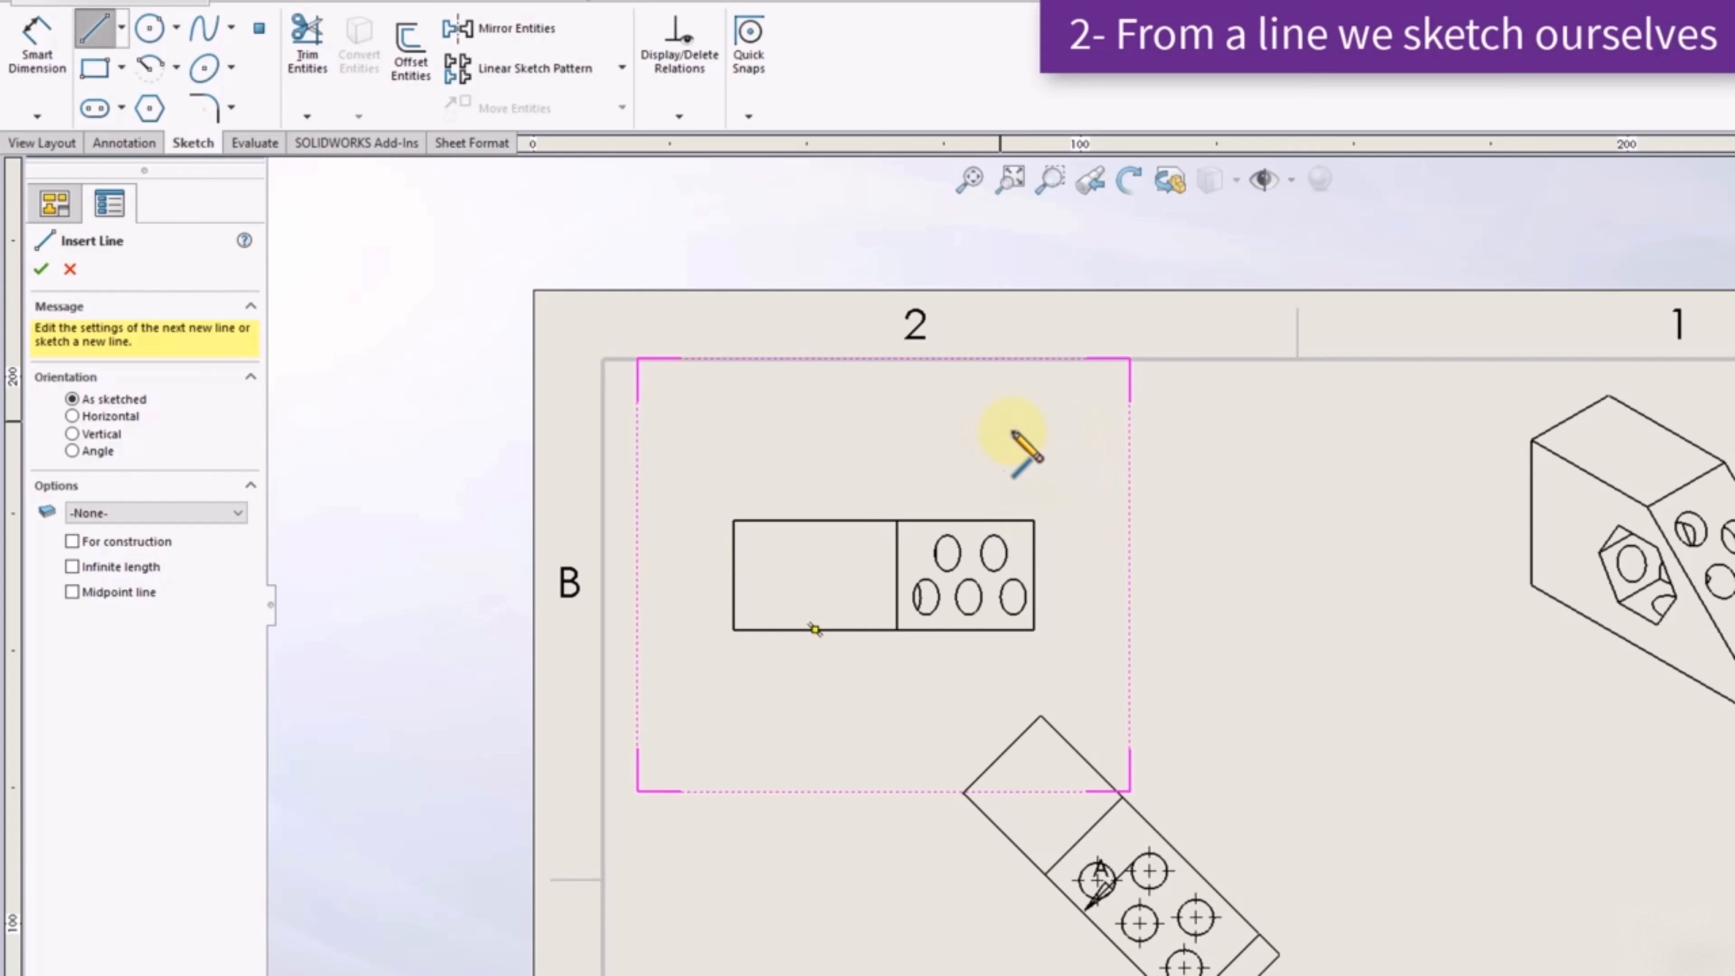
pyautogui.moveTo(998, 421); pyautogui.dragTo(1080, 520)
pyautogui.press('Escape')
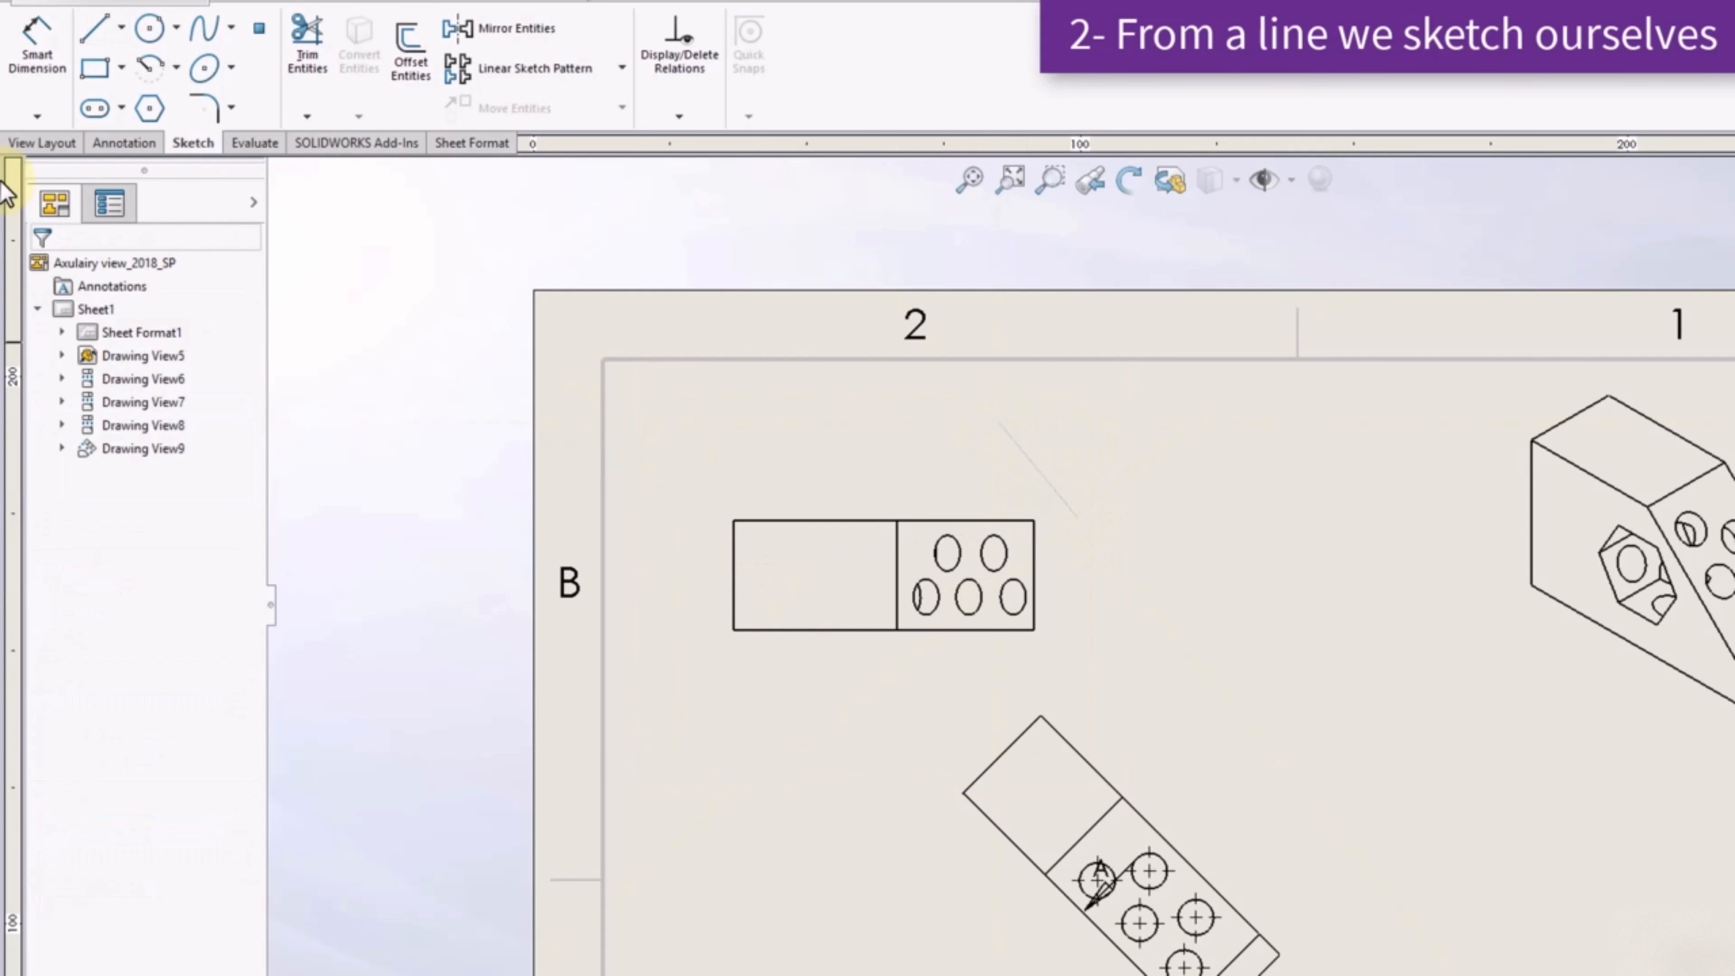
# Dimension the angle between the sketched line and the top view's upper edge and set it to 30°
pyautogui.click(39, 68)
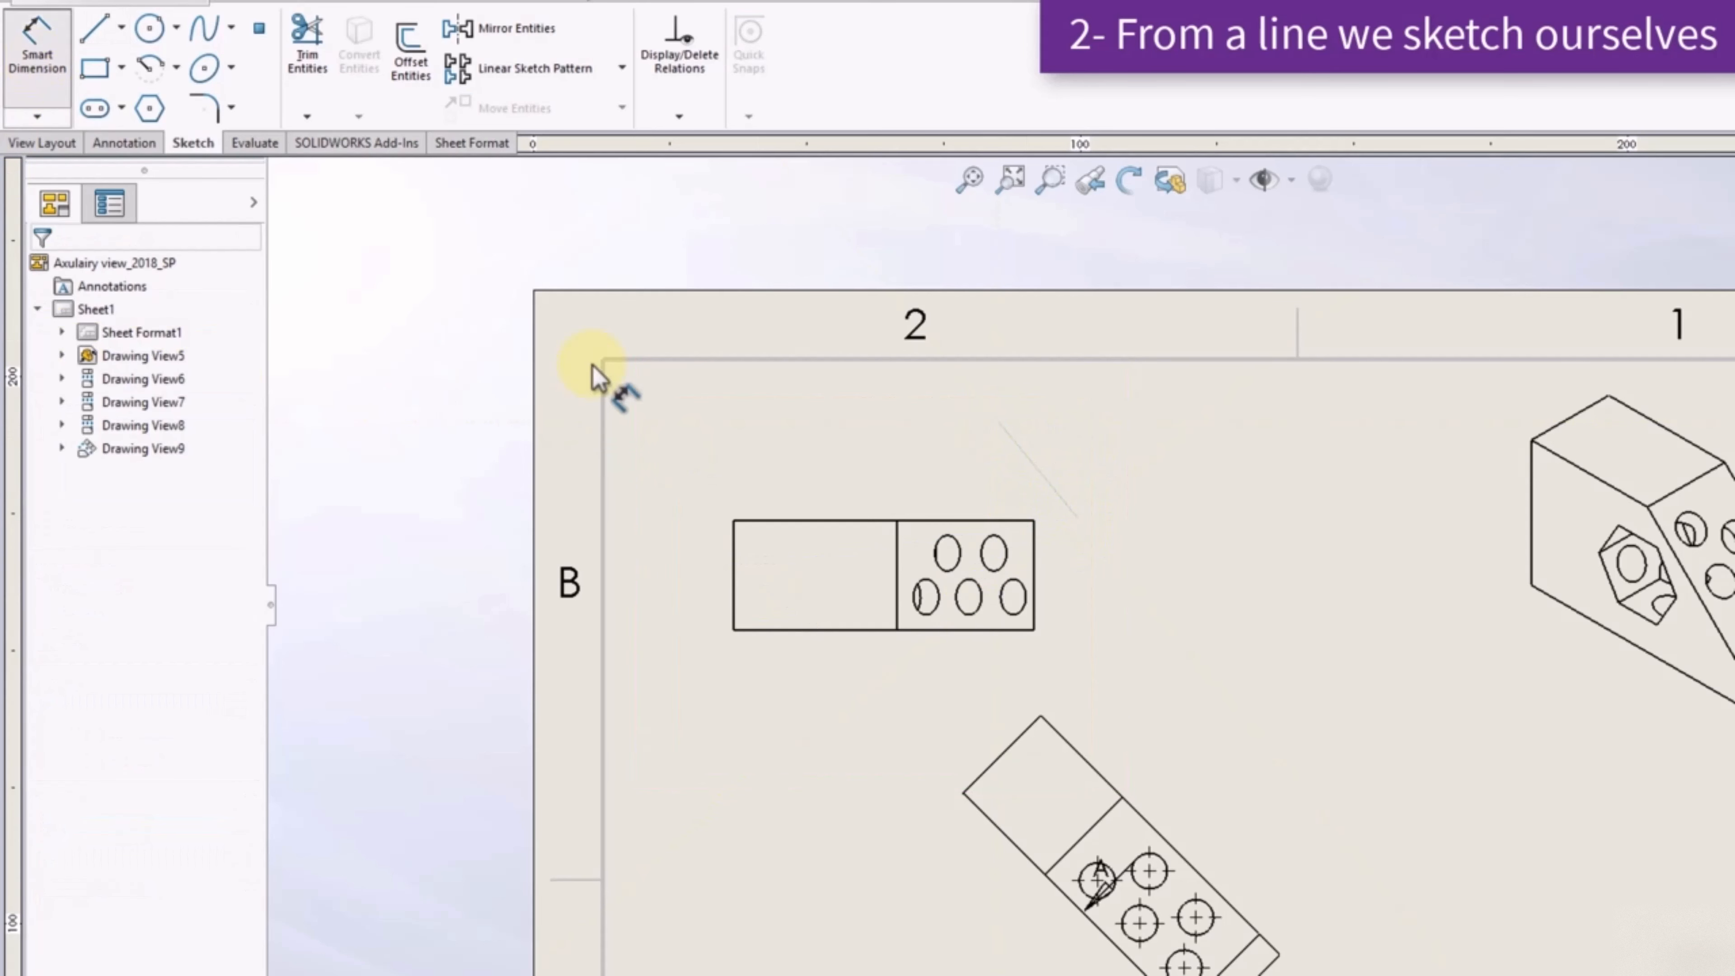
pyautogui.click(1052, 486)
pyautogui.click(1006, 521)
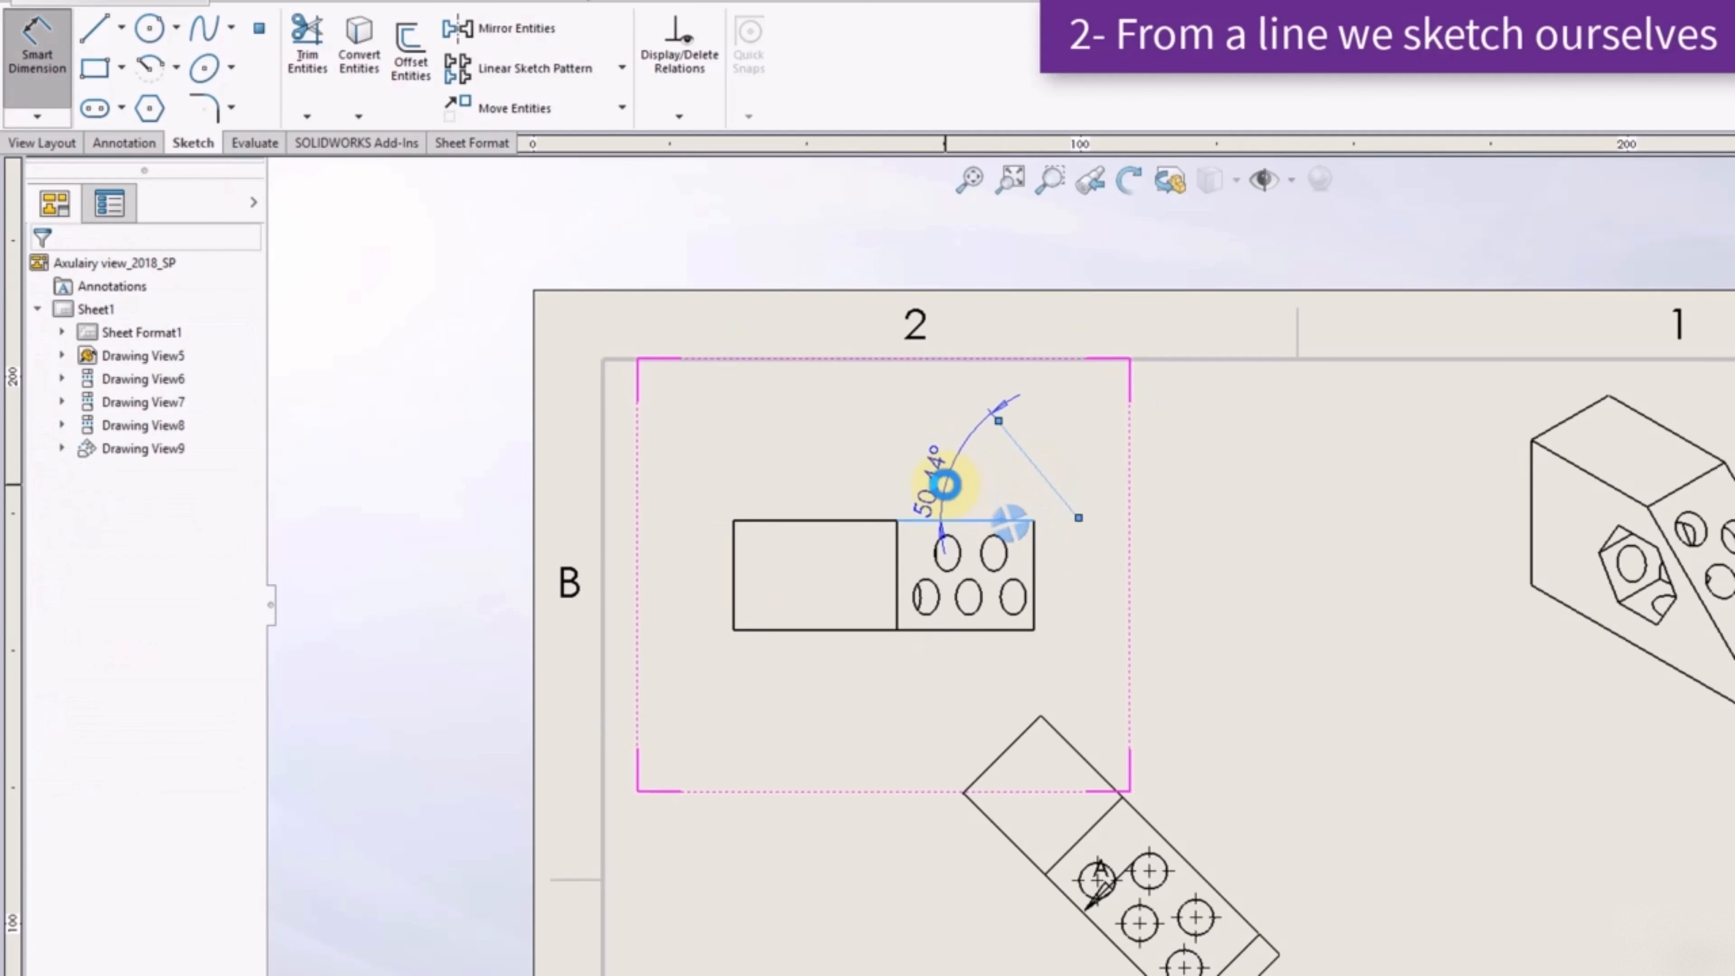
pyautogui.click(942, 484)
pyautogui.write('30')
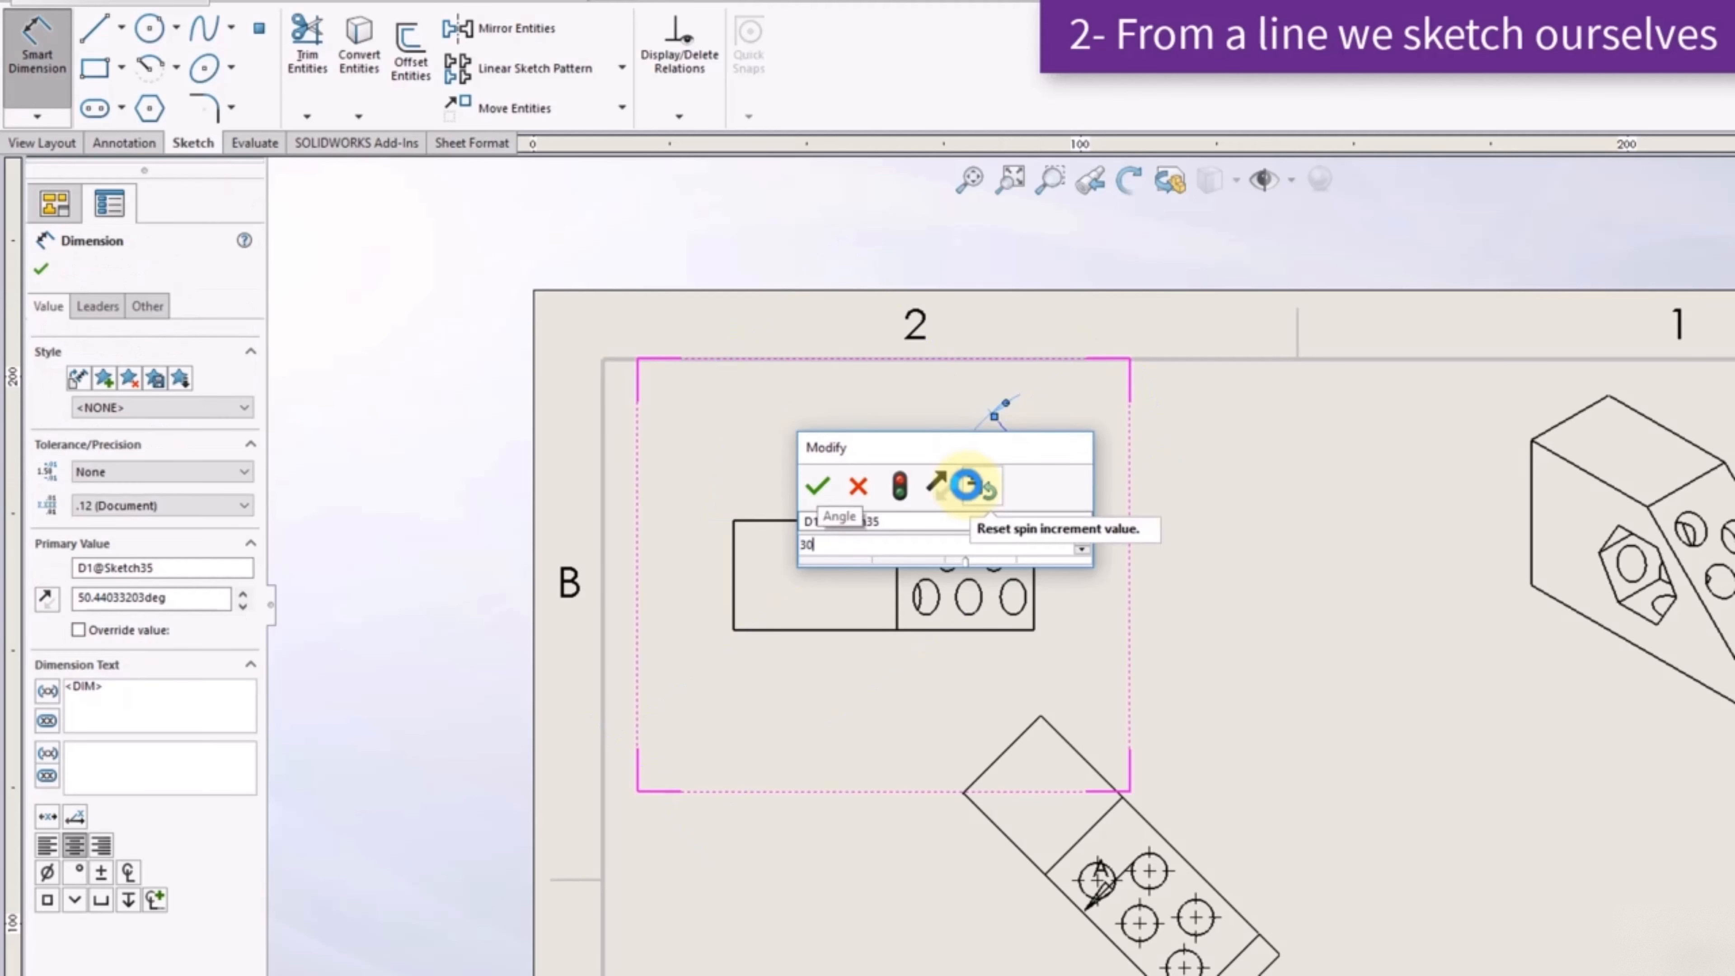
pyautogui.press('Return')
# Create an auxiliary view from the 30° sketched line and place it above the sheet's top edge
pyautogui.click(41, 142)
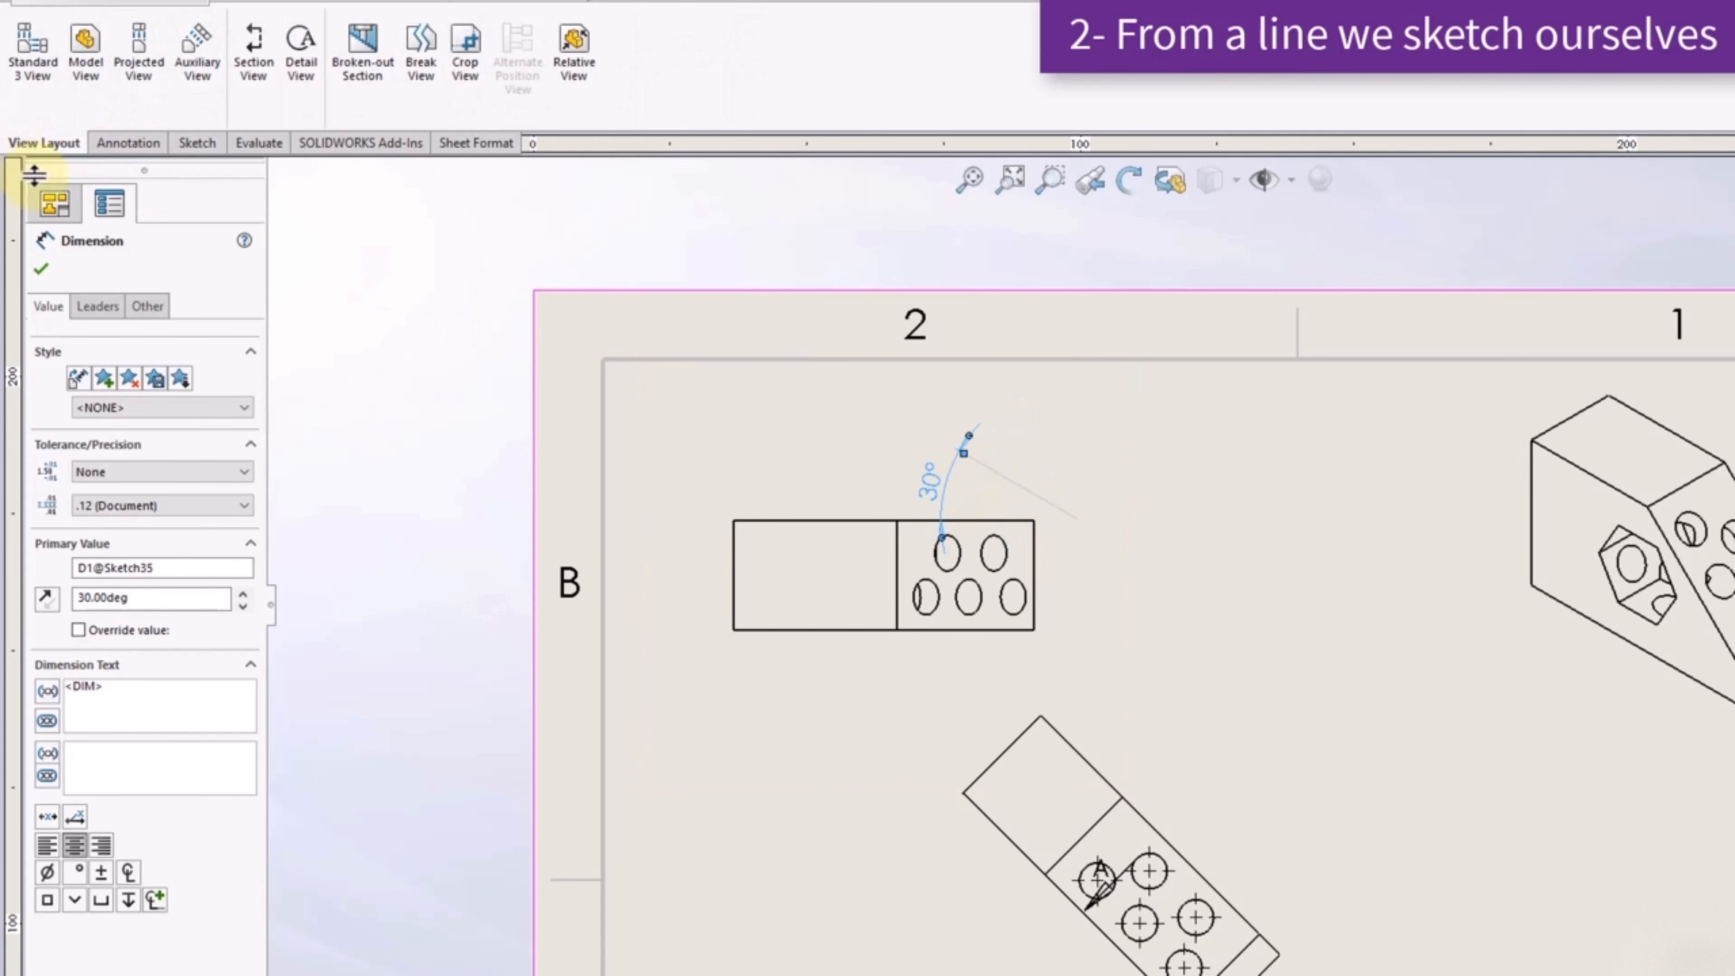
pyautogui.click(200, 95)
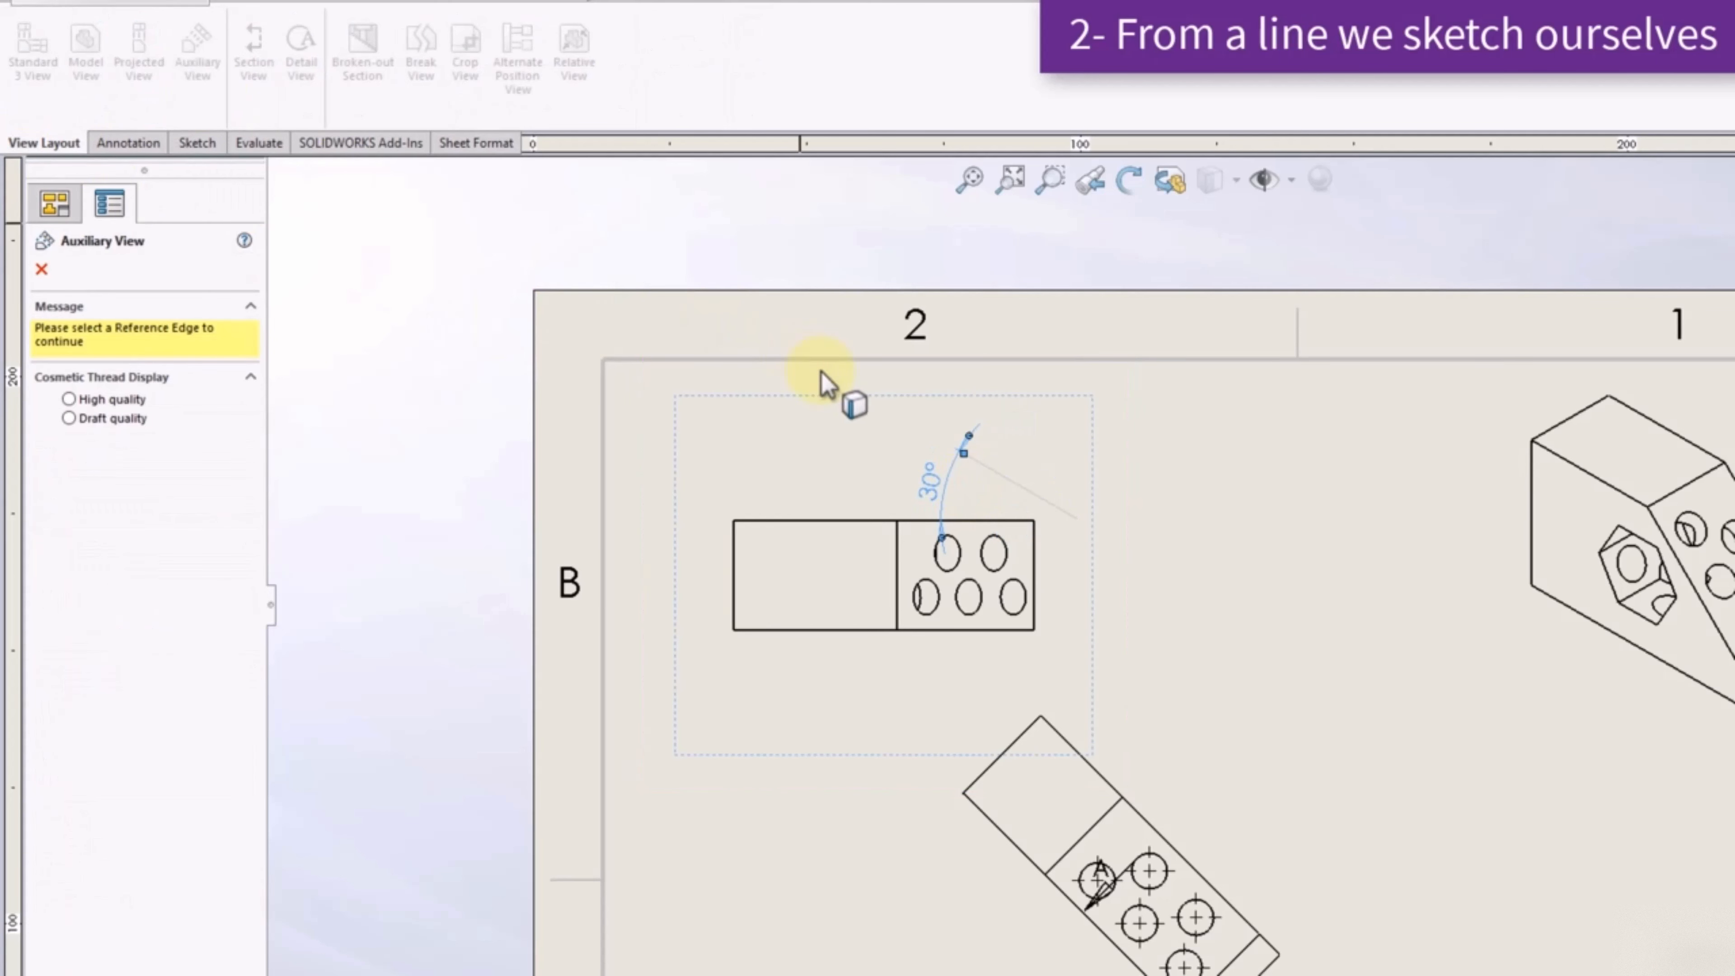
pyautogui.click(1037, 497)
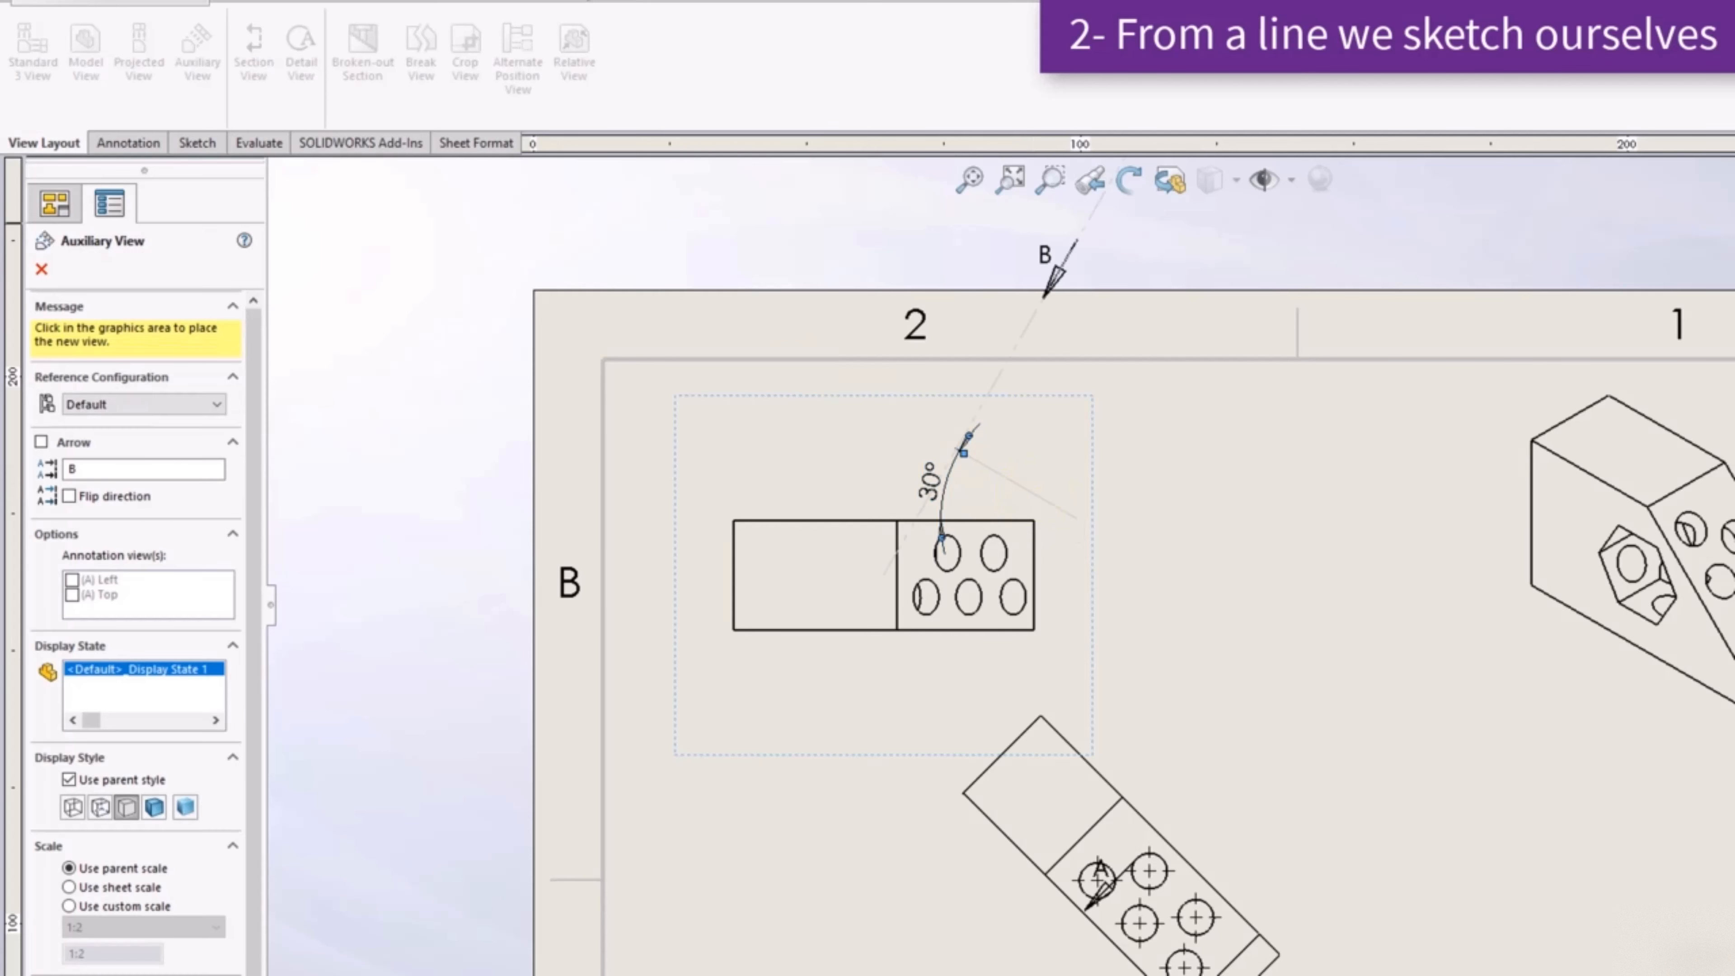
pyautogui.scroll(3, 1203, 366)
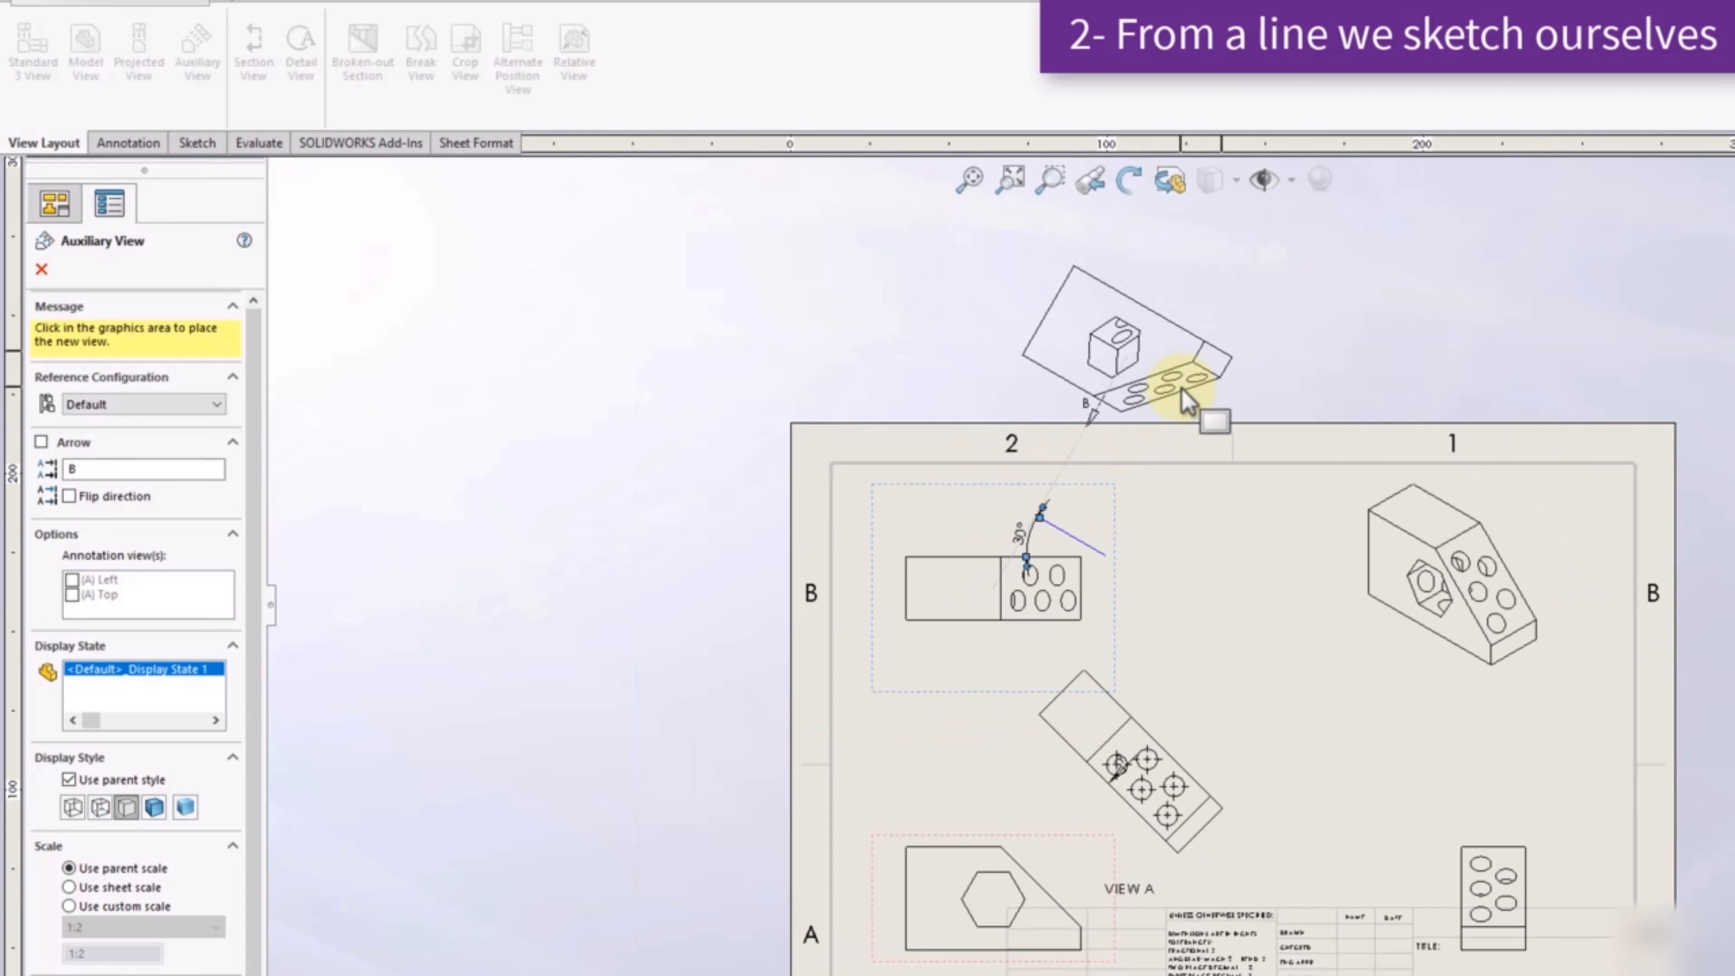
pyautogui.click(1192, 350)
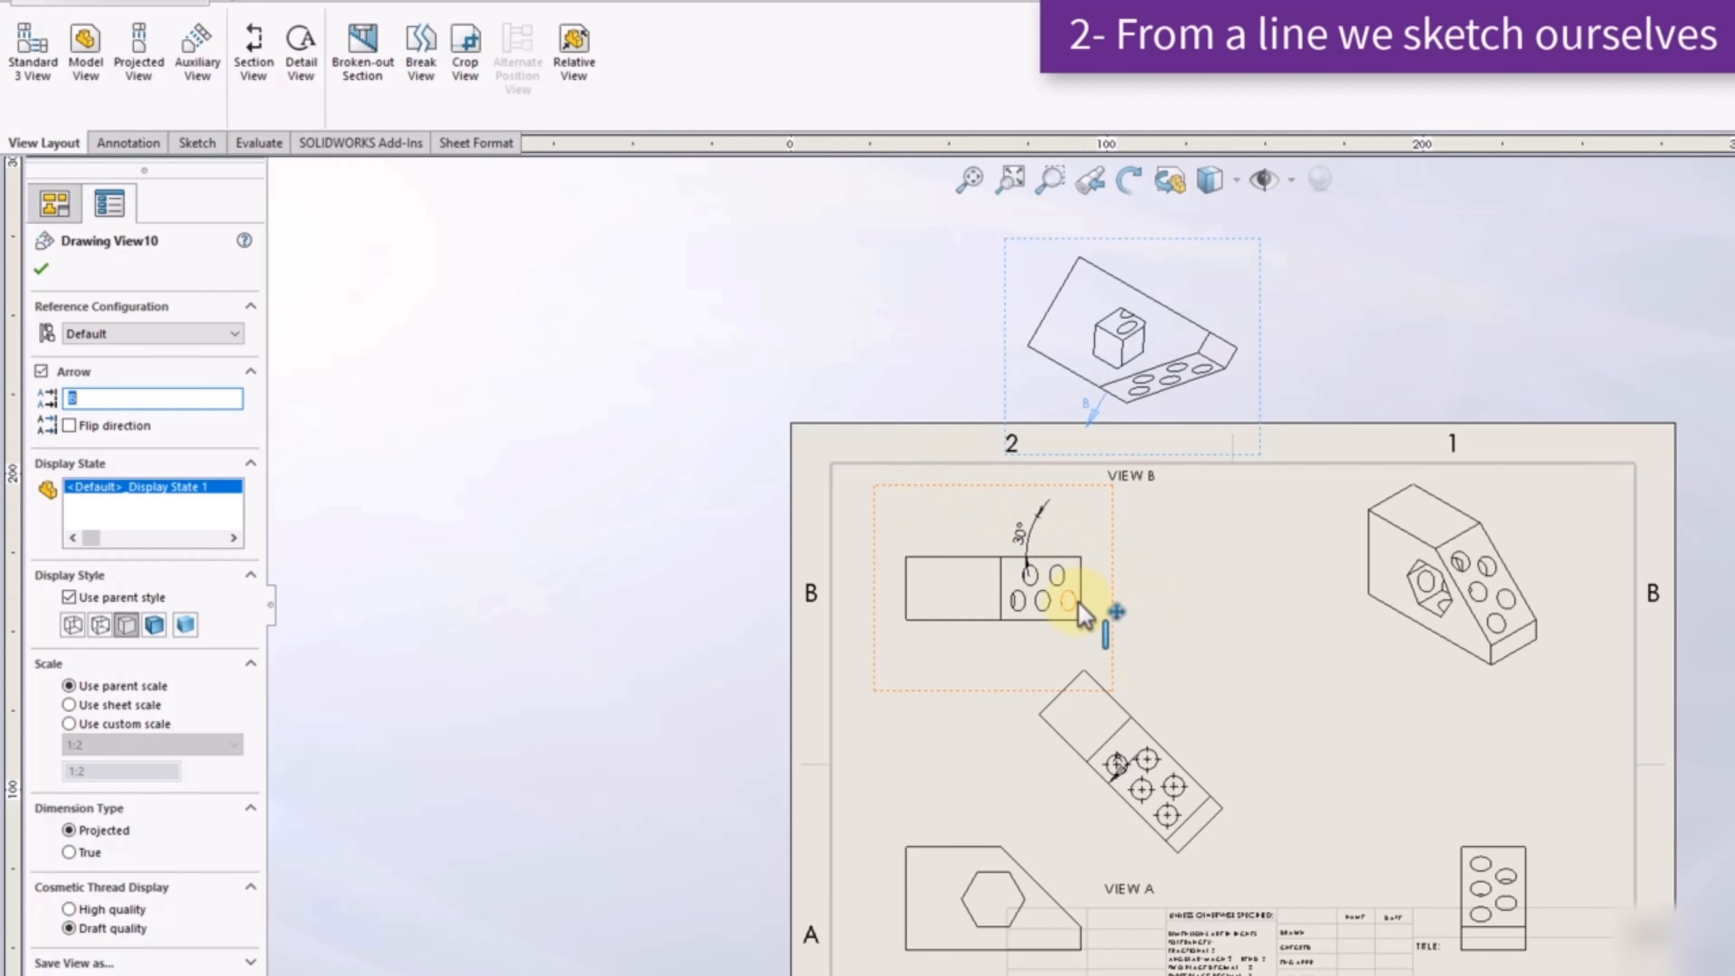
pyautogui.scroll(-2, 1087, 588)
pyautogui.click(1223, 447)
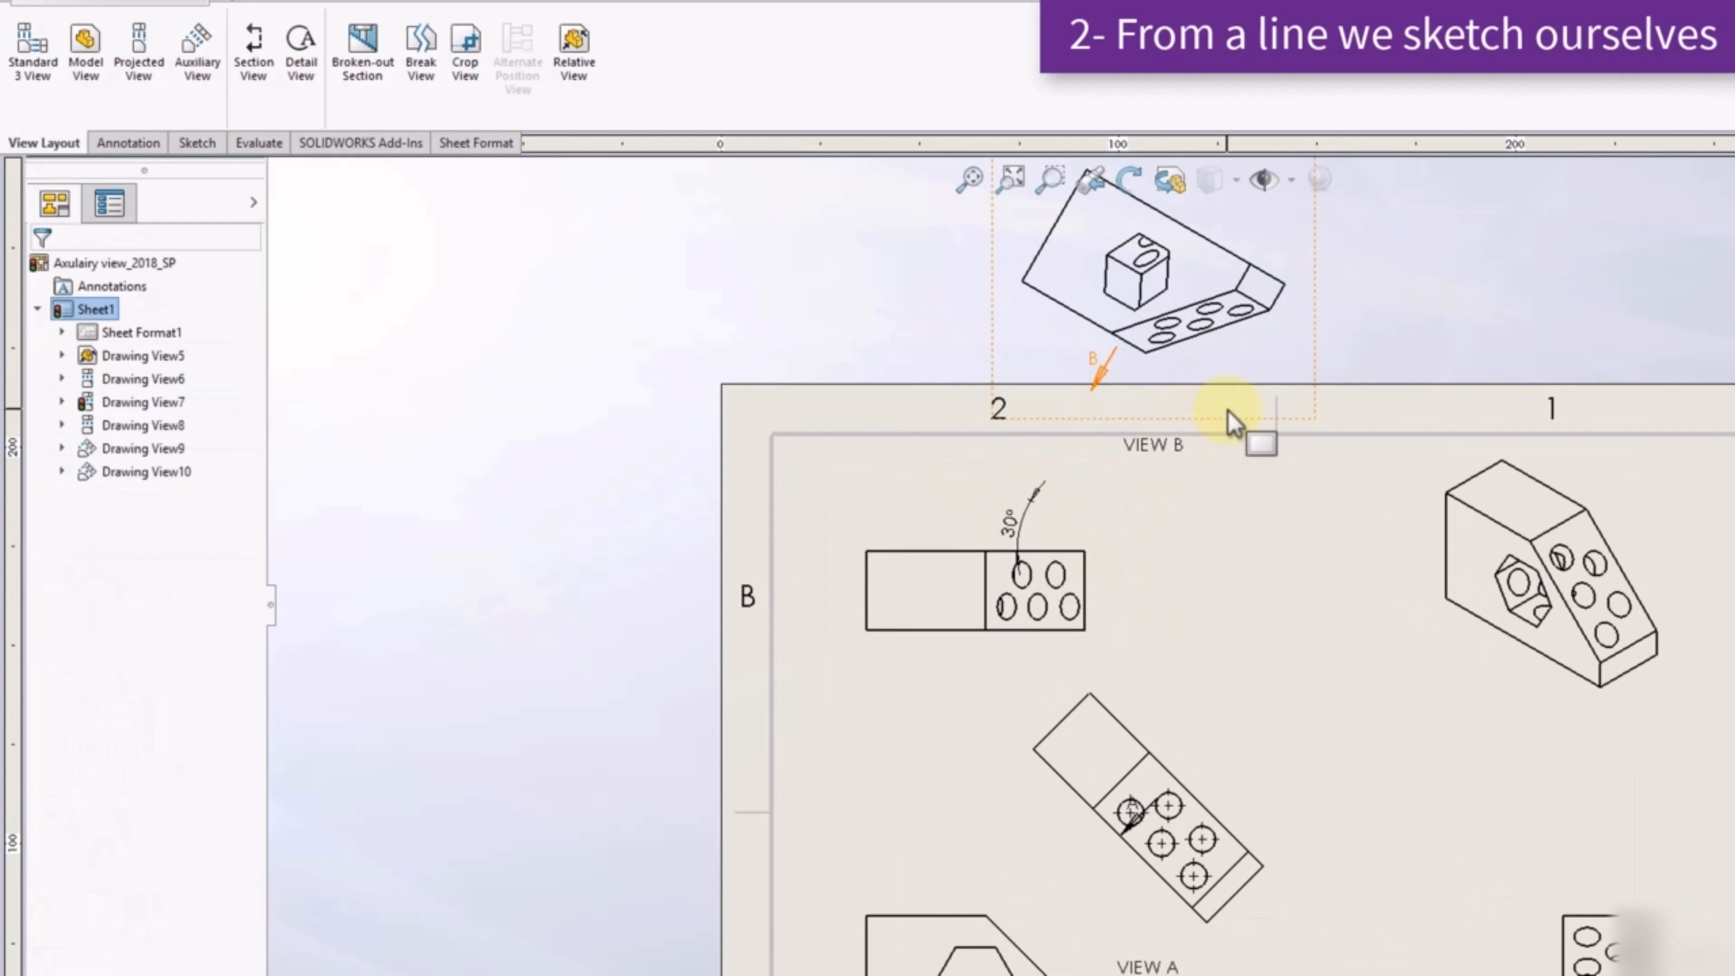
pyautogui.moveTo(1232, 422)
pyautogui.mouseDown()
pyautogui.moveTo(1156, 490)
pyautogui.moveTo(1268, 431)
pyautogui.mouseUp()
# Delete auxiliary view B from the drawing and confirm the deletion
pyautogui.scroll(2, 1264, 352)
pyautogui.scroll(-1, 1238, 389)
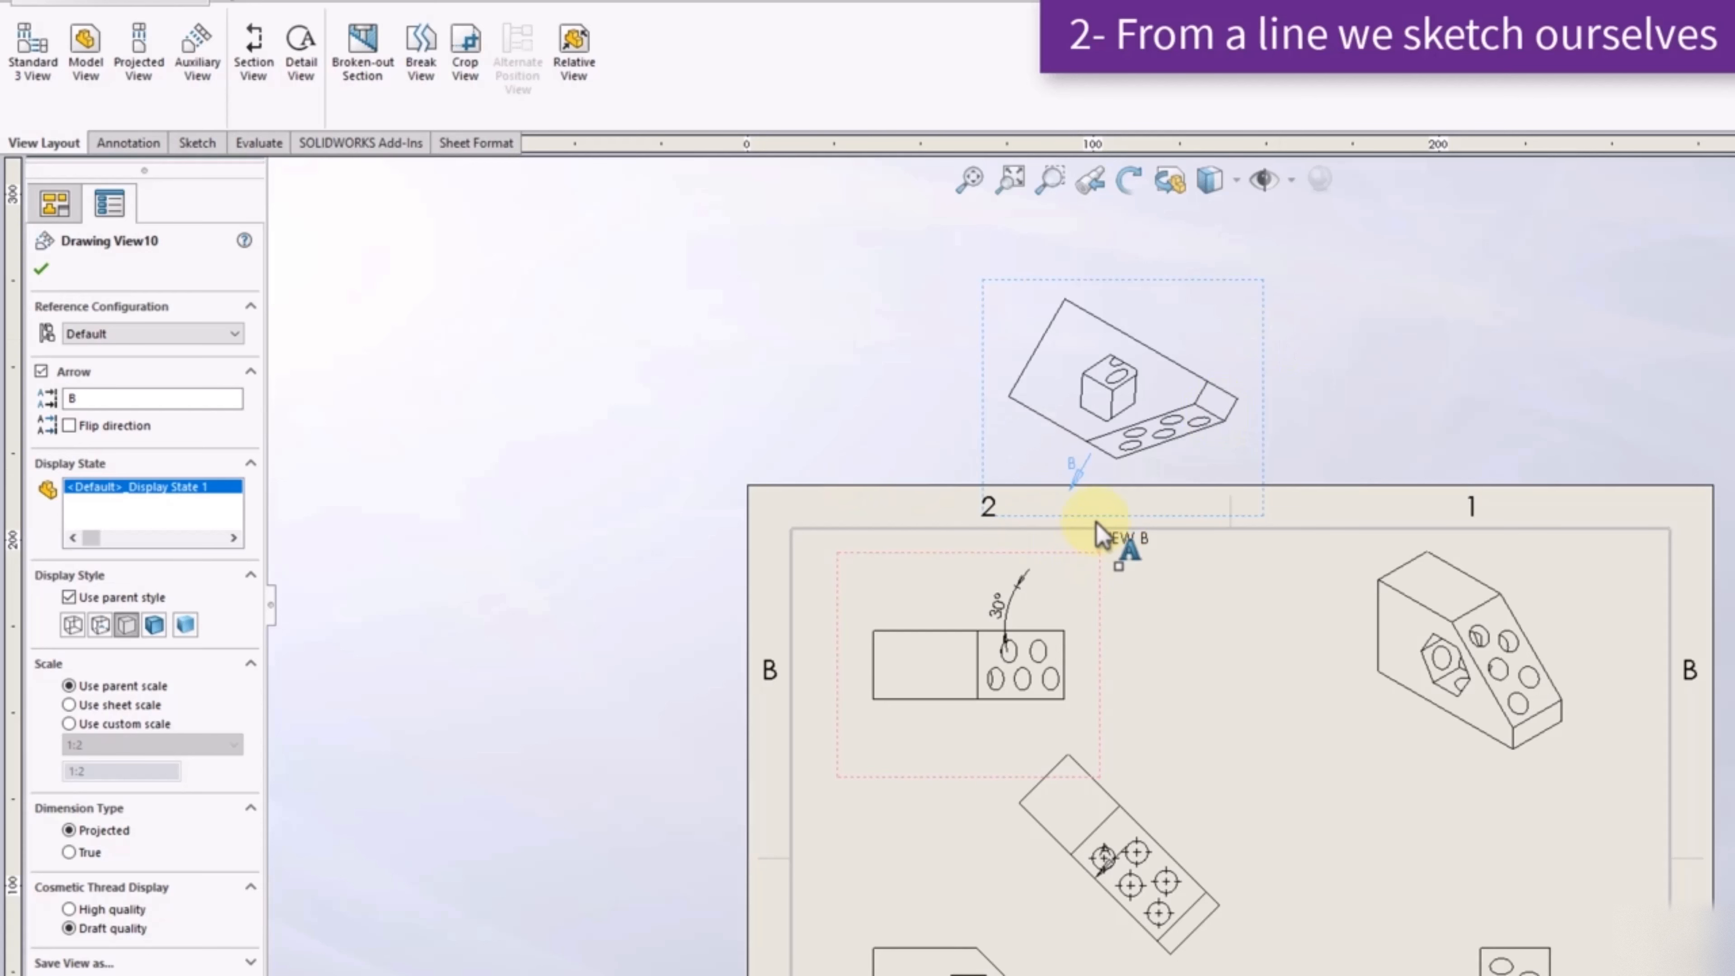
pyautogui.scroll(-2, 1113, 550)
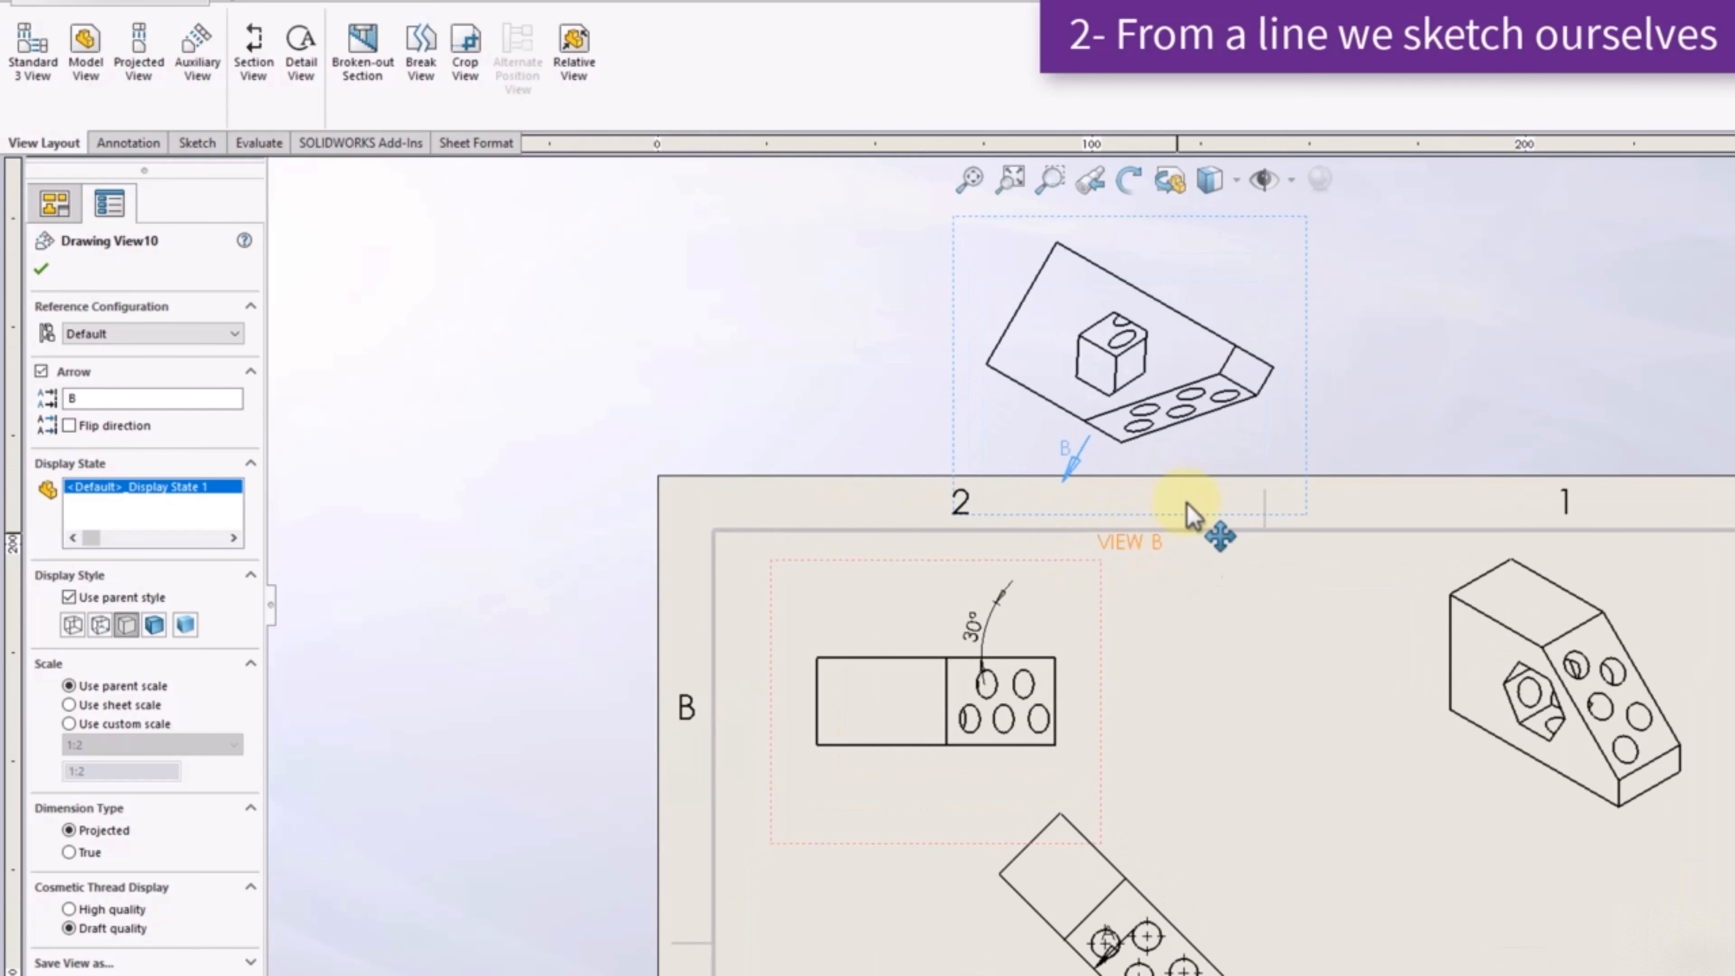
pyautogui.press('Delete')
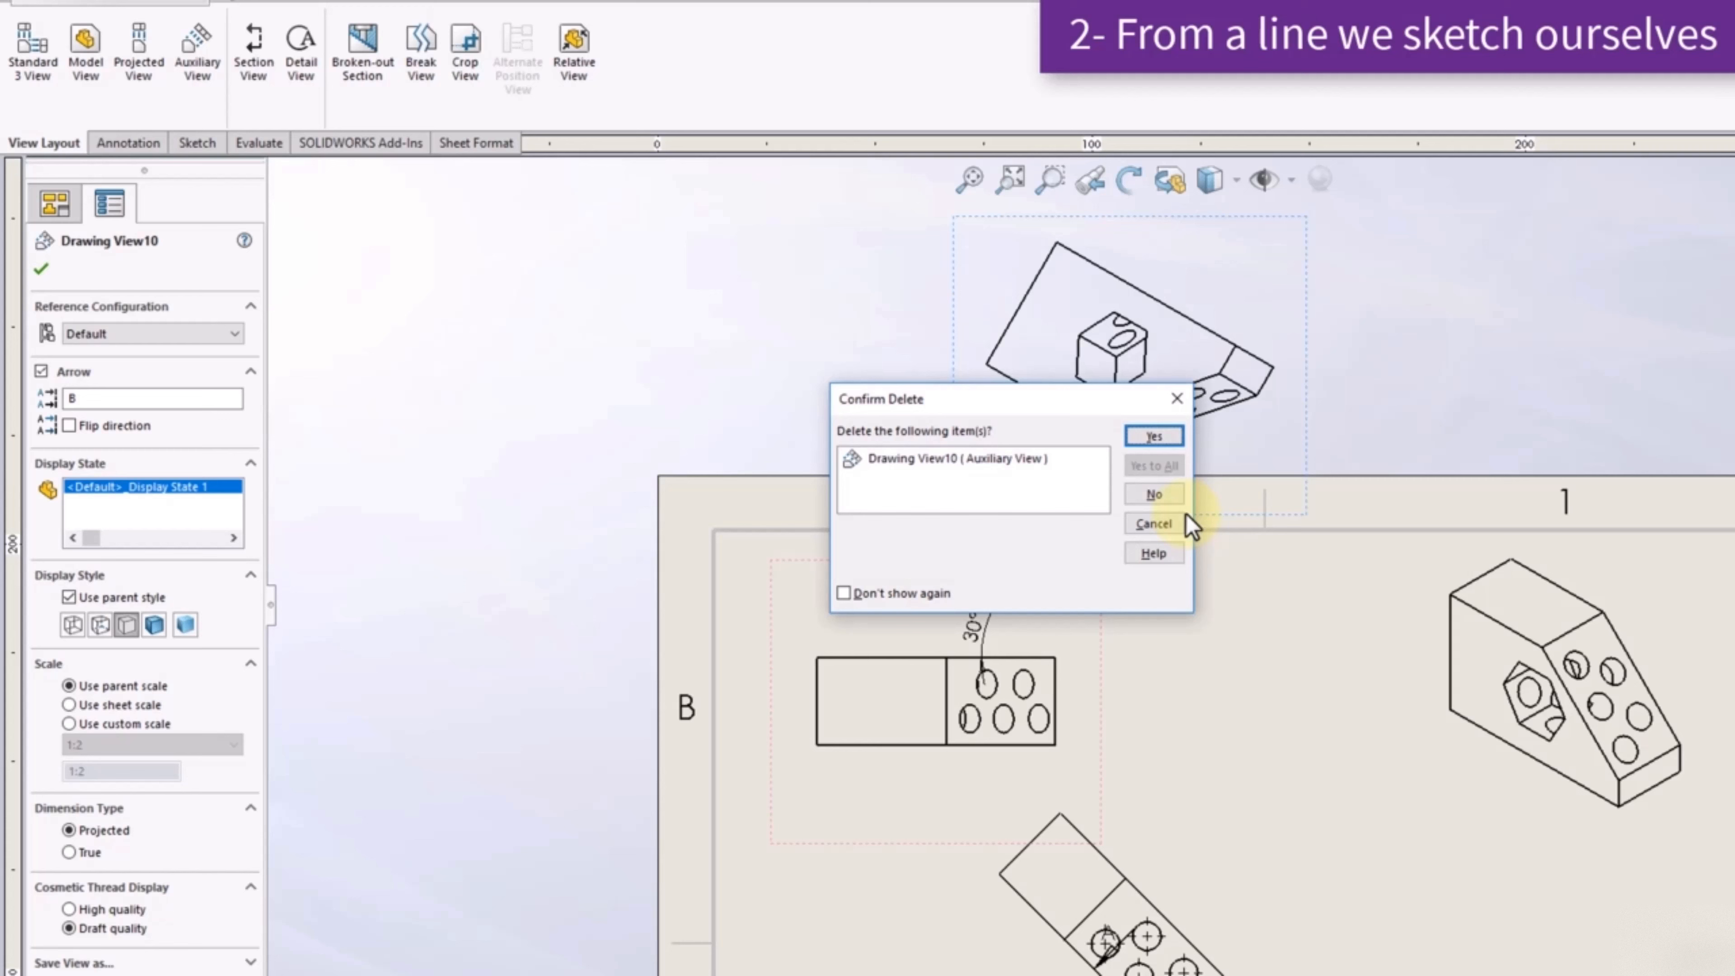
pyautogui.click(1158, 439)
pyautogui.scroll(-1, 1004, 629)
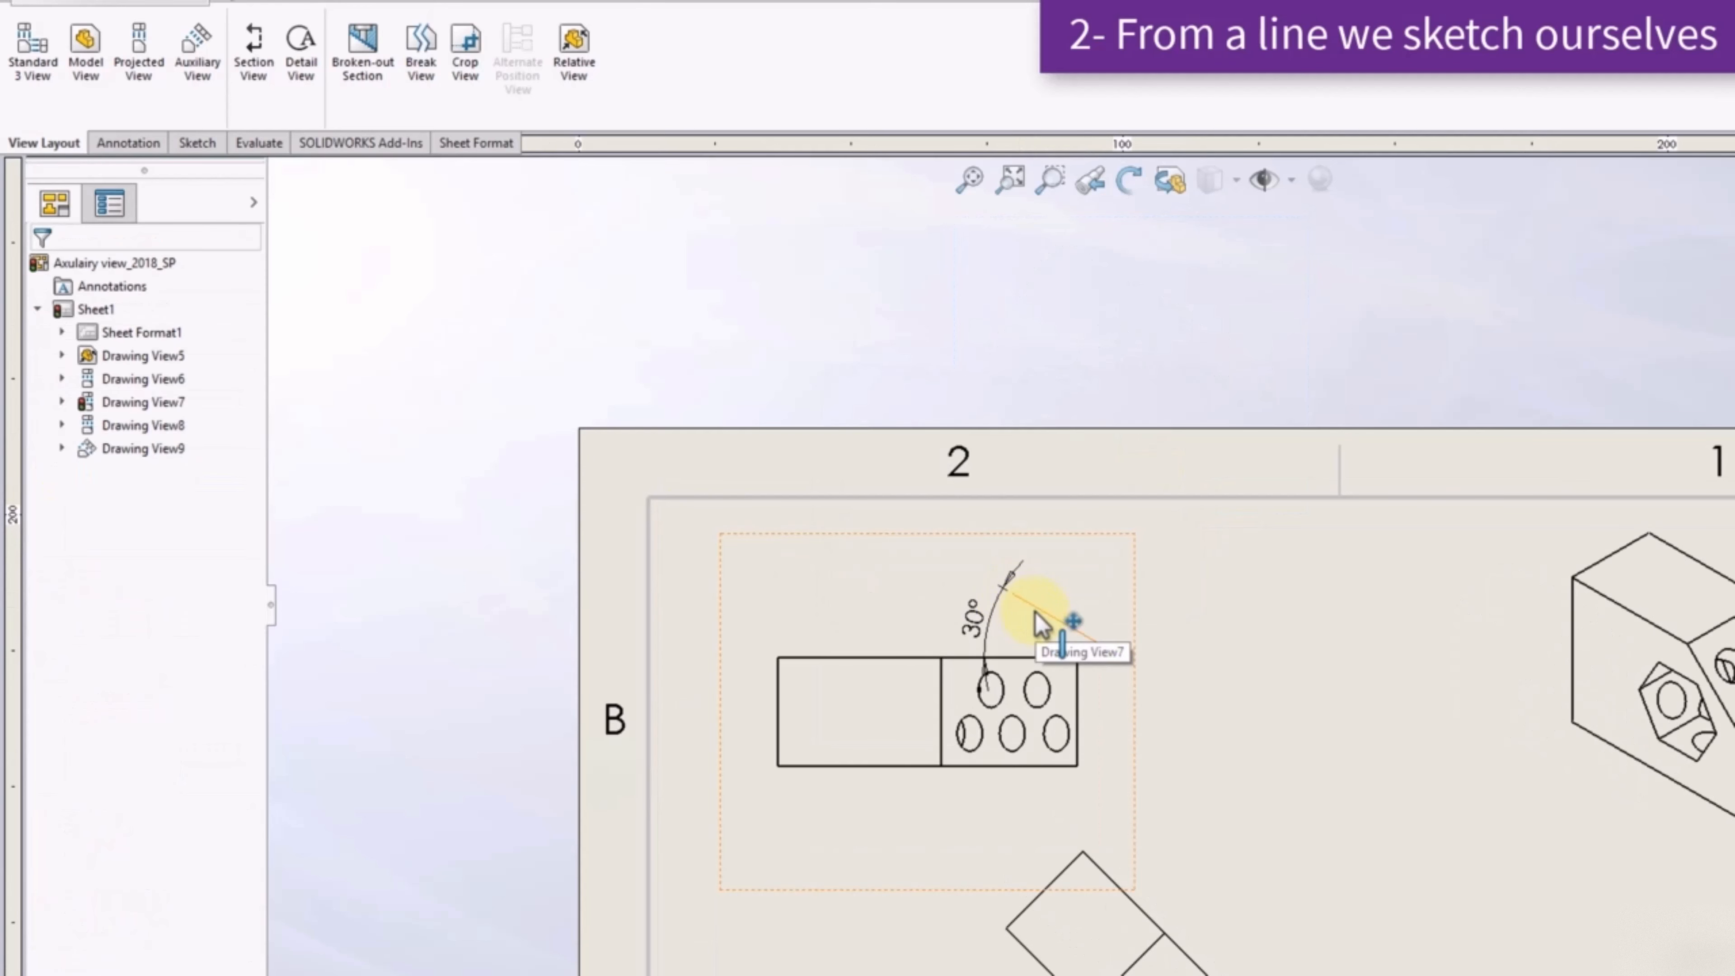
# Delete the slanted sketch line above the top view, including its 30° angle dimension, and confirm the deletion
pyautogui.click(1039, 623)
pyautogui.press('Delete')
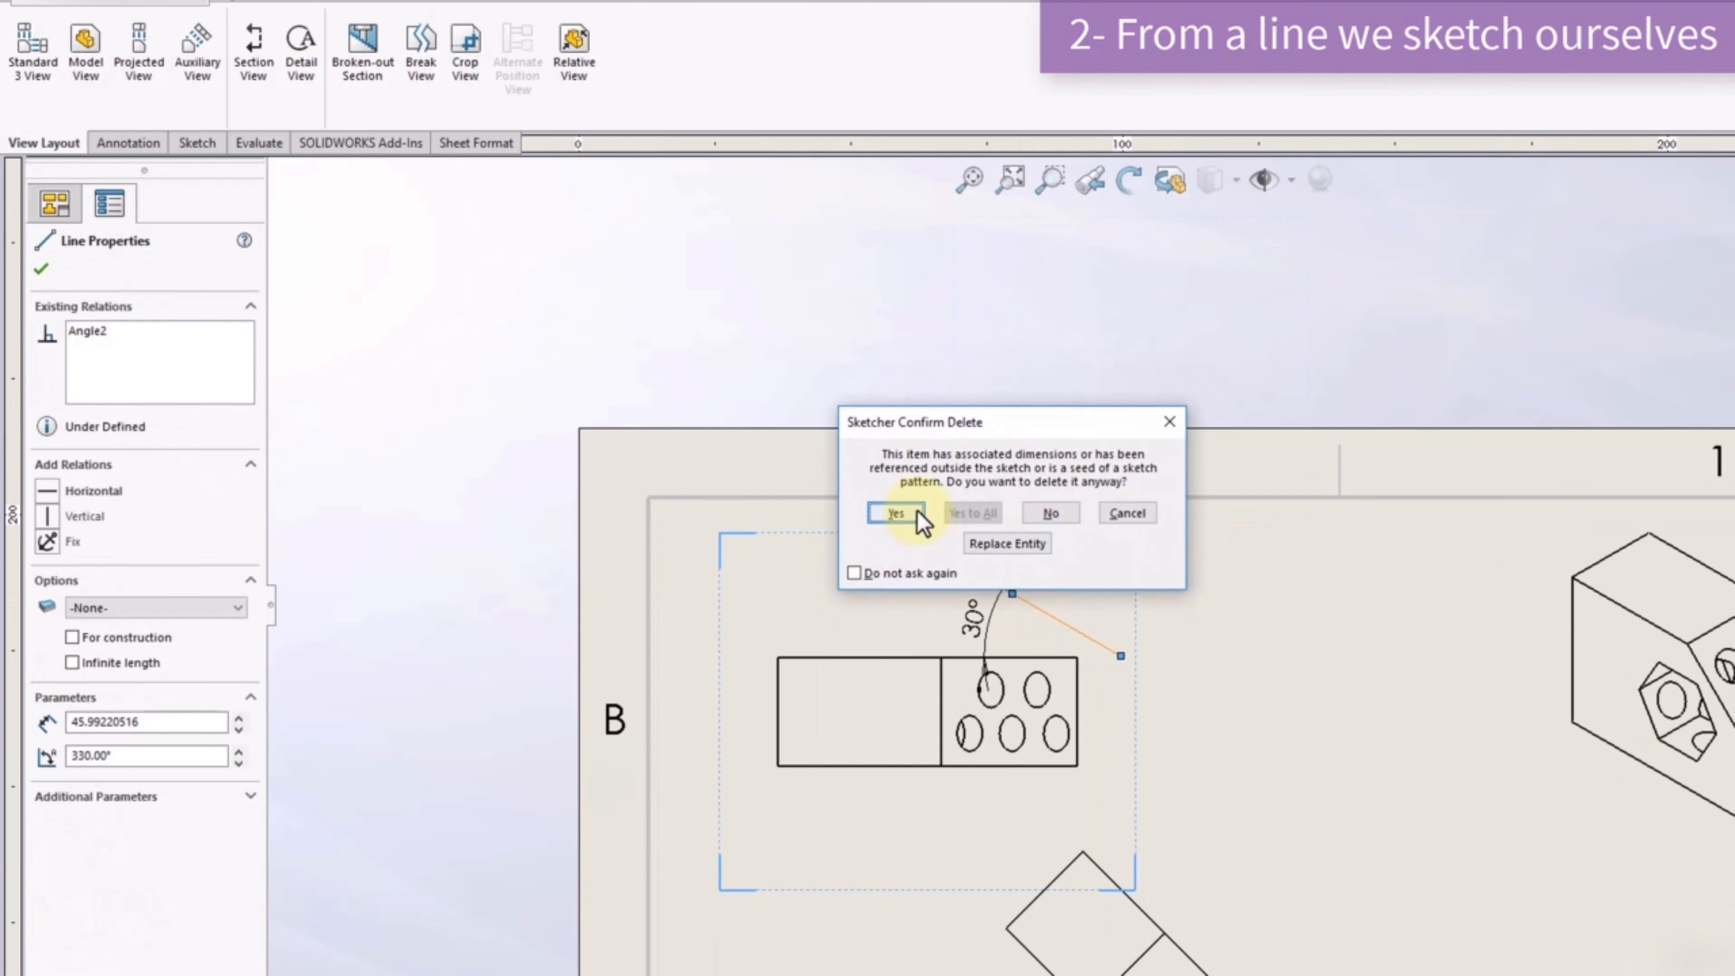
pyautogui.click(919, 514)
pyautogui.scroll(3, 1271, 794)
pyautogui.scroll(-1, 1162, 709)
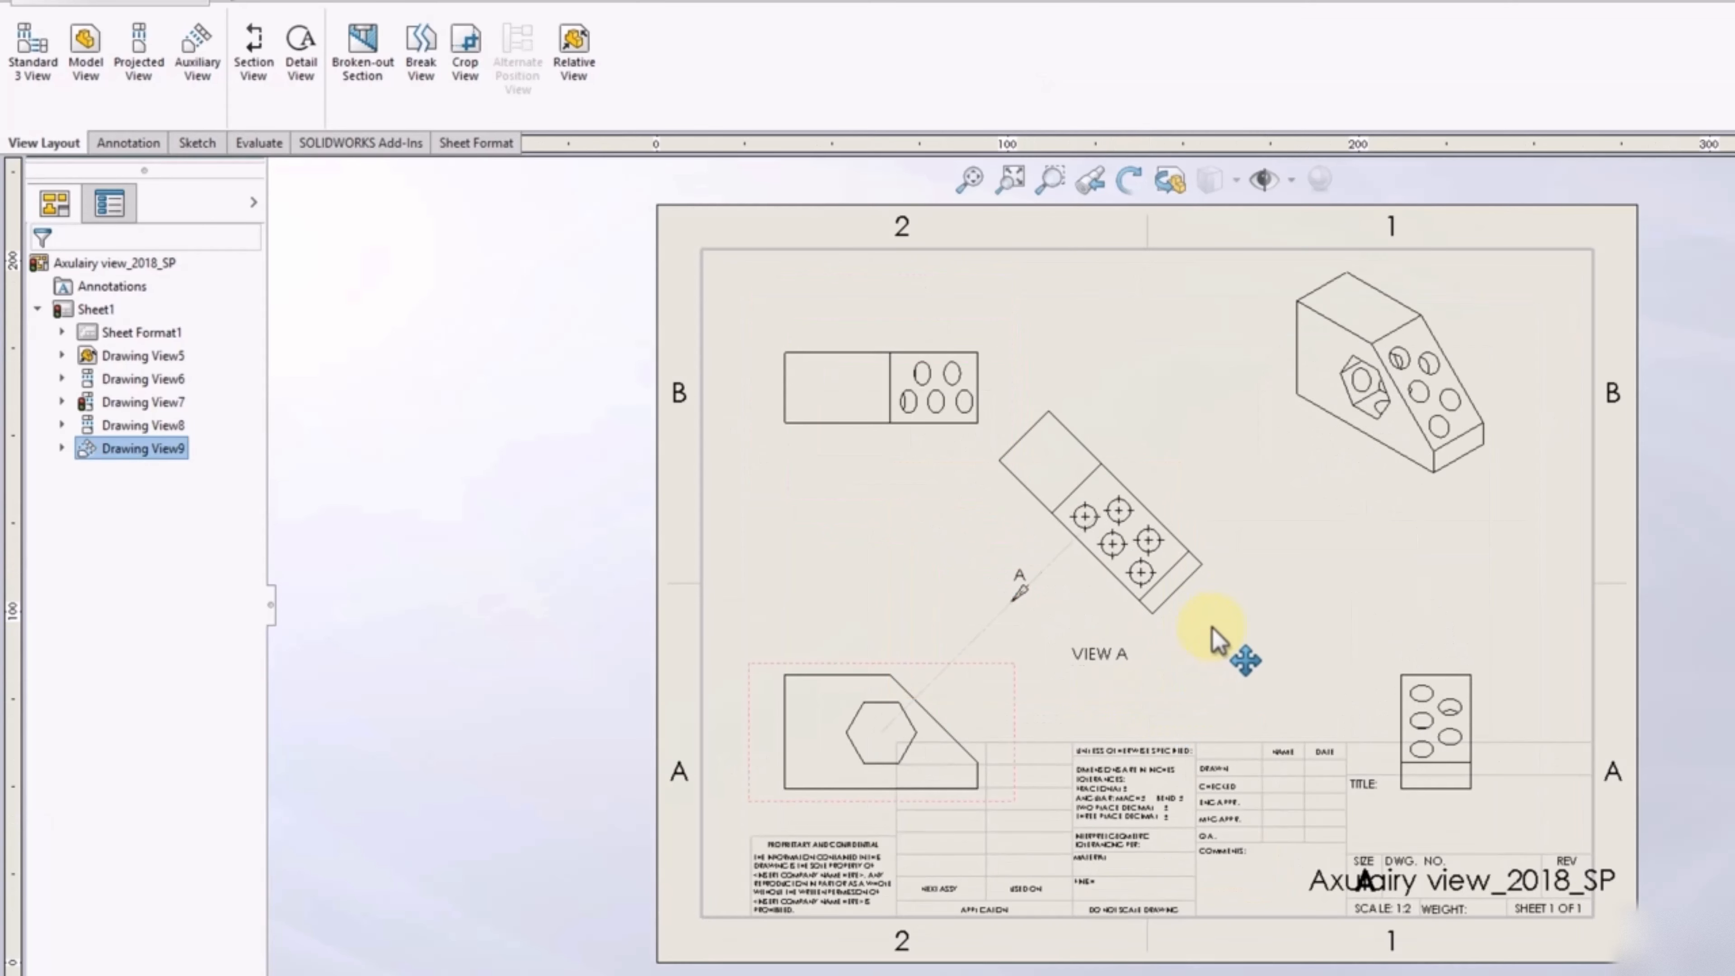
# Move the front view up away from the title block and shift auxiliary view A up toward the isometric view
pyautogui.moveTo(1211, 627); pyautogui.dragTo(1233, 605)
pyautogui.moveTo(1016, 703)
pyautogui.mouseDown()
pyautogui.moveTo(1016, 639)
pyautogui.moveTo(1031, 622)
pyautogui.moveTo(1040, 636)
pyautogui.mouseUp()
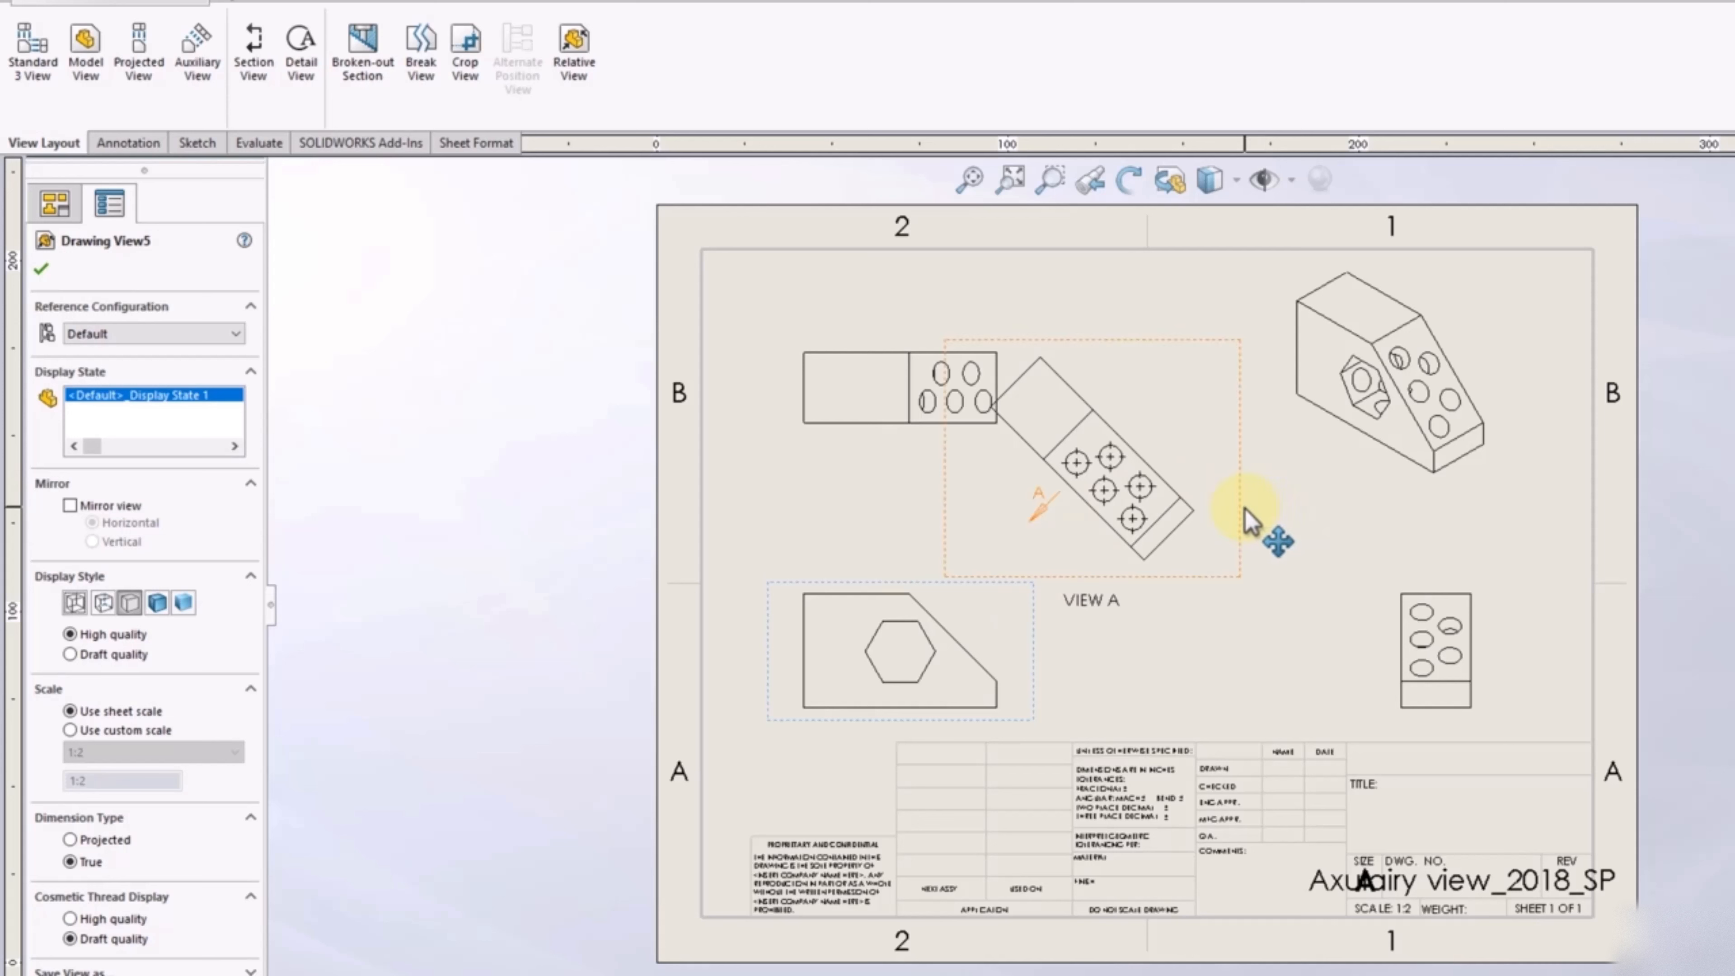
pyautogui.moveTo(1245, 520); pyautogui.dragTo(1317, 496)
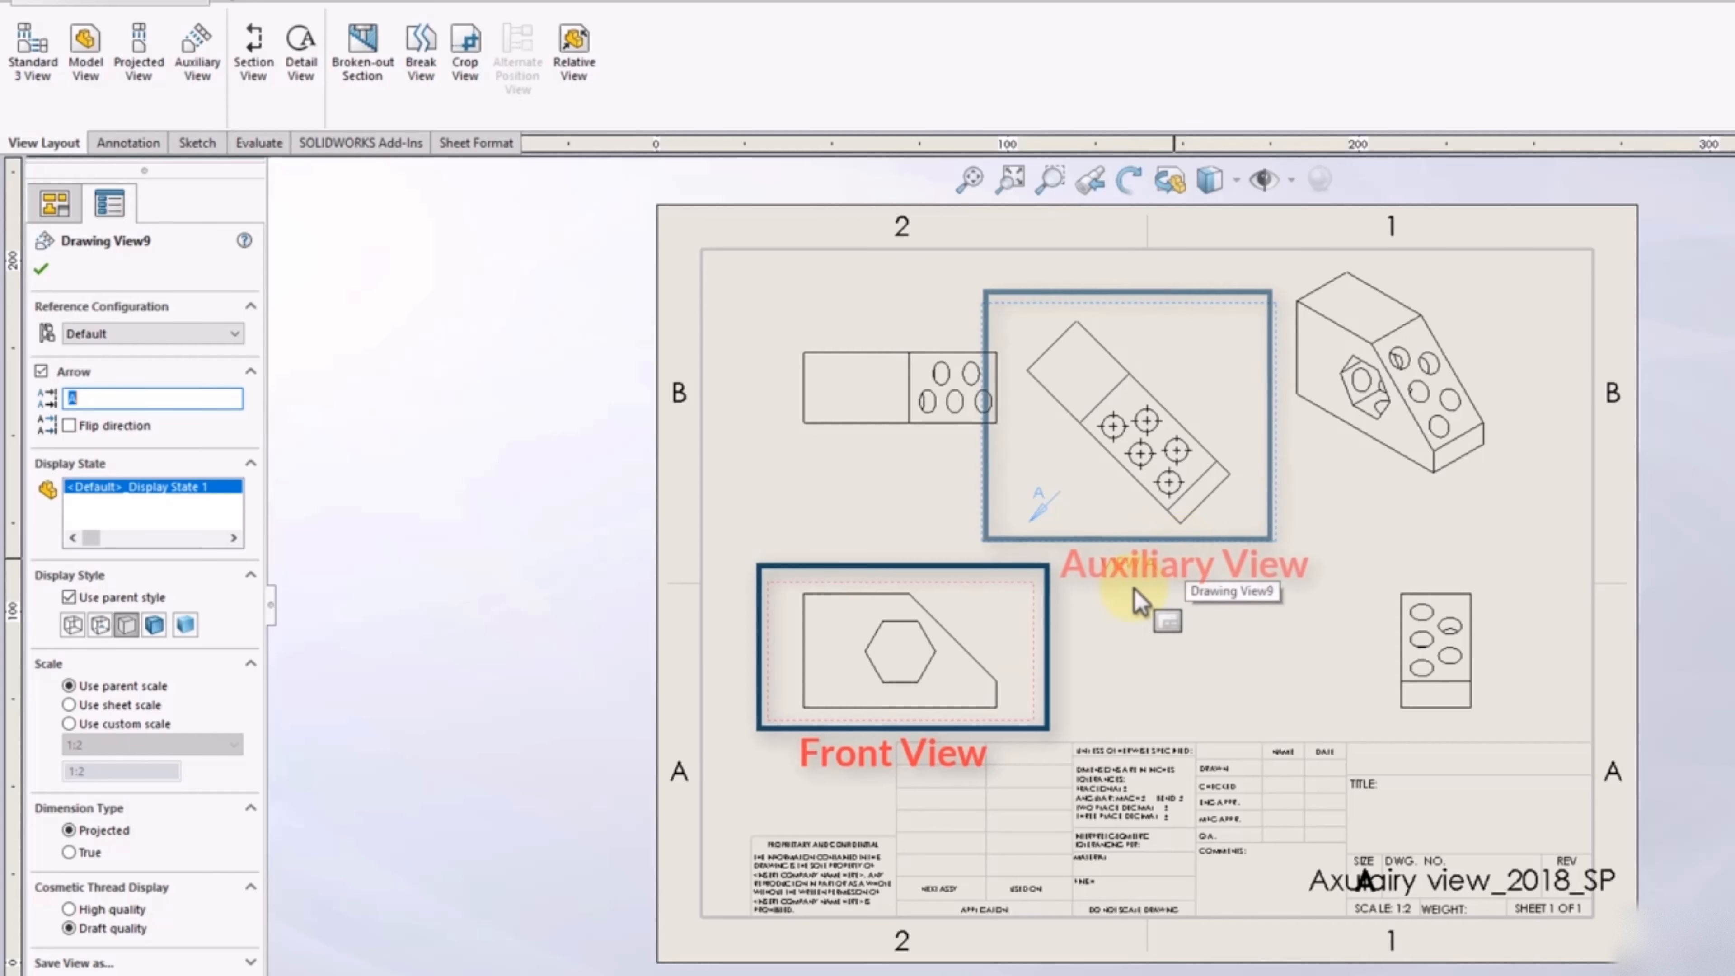
# Delete the projected top view and the projected side view from the sheet, confirming both deletions
pyautogui.click(887, 506)
pyautogui.press('Delete')
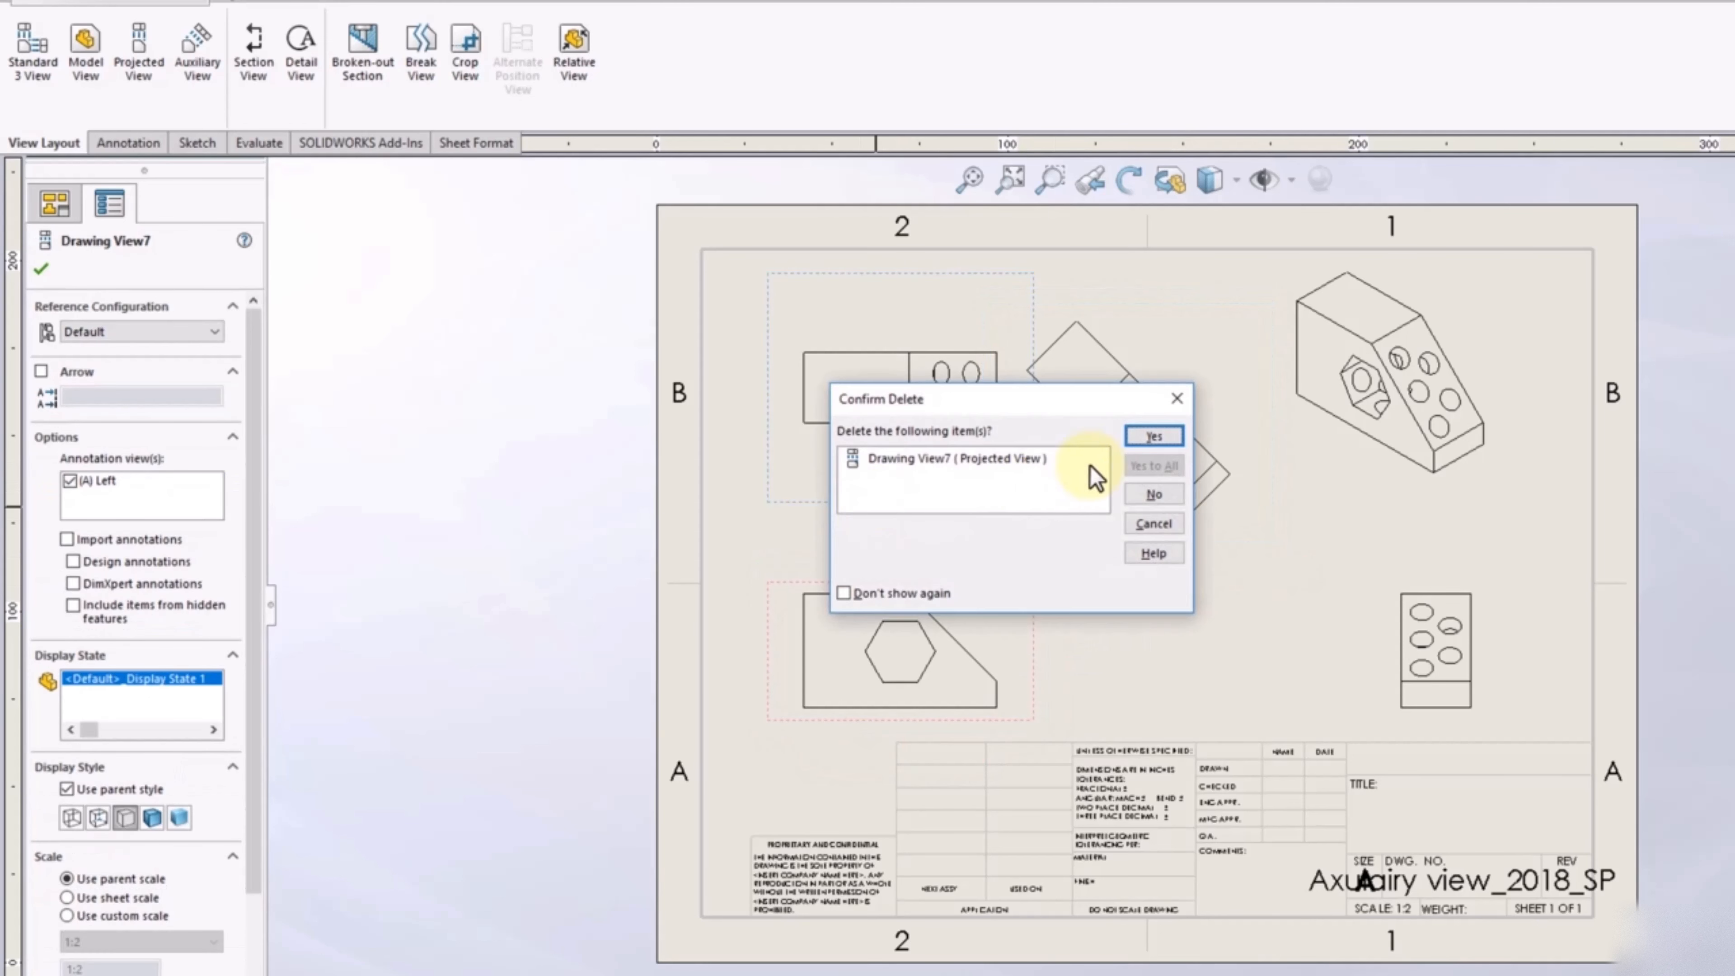
pyautogui.click(1152, 437)
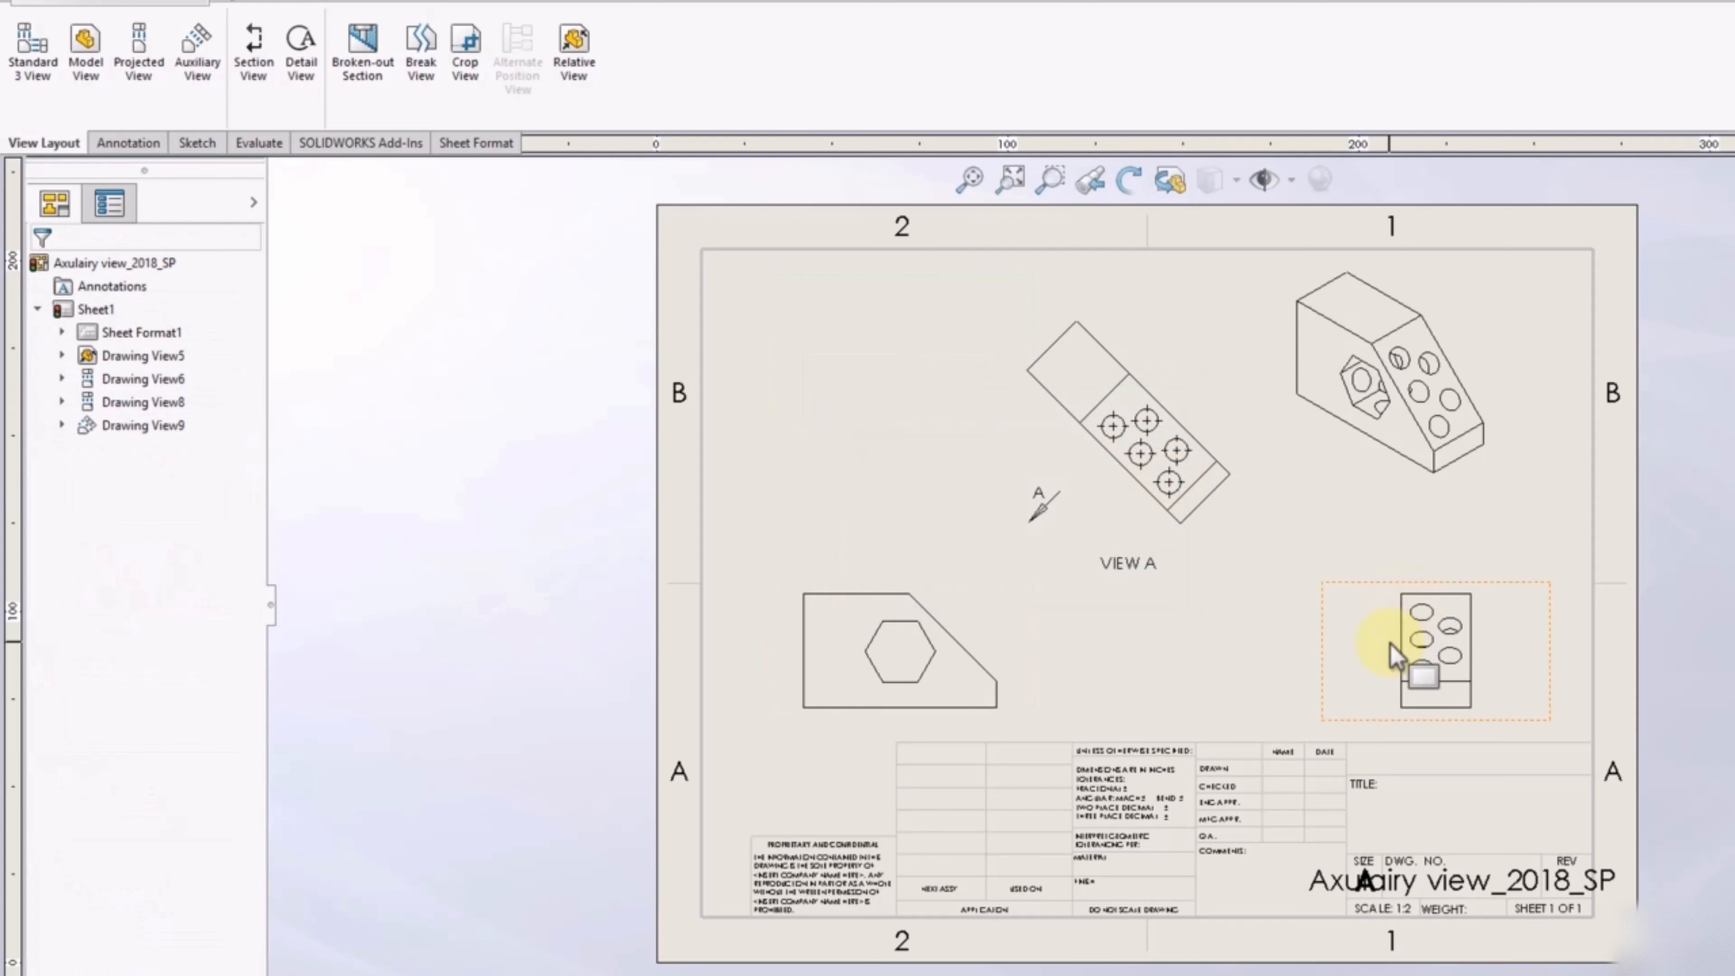
pyautogui.click(1324, 624)
pyautogui.press('Delete')
pyautogui.click(1149, 441)
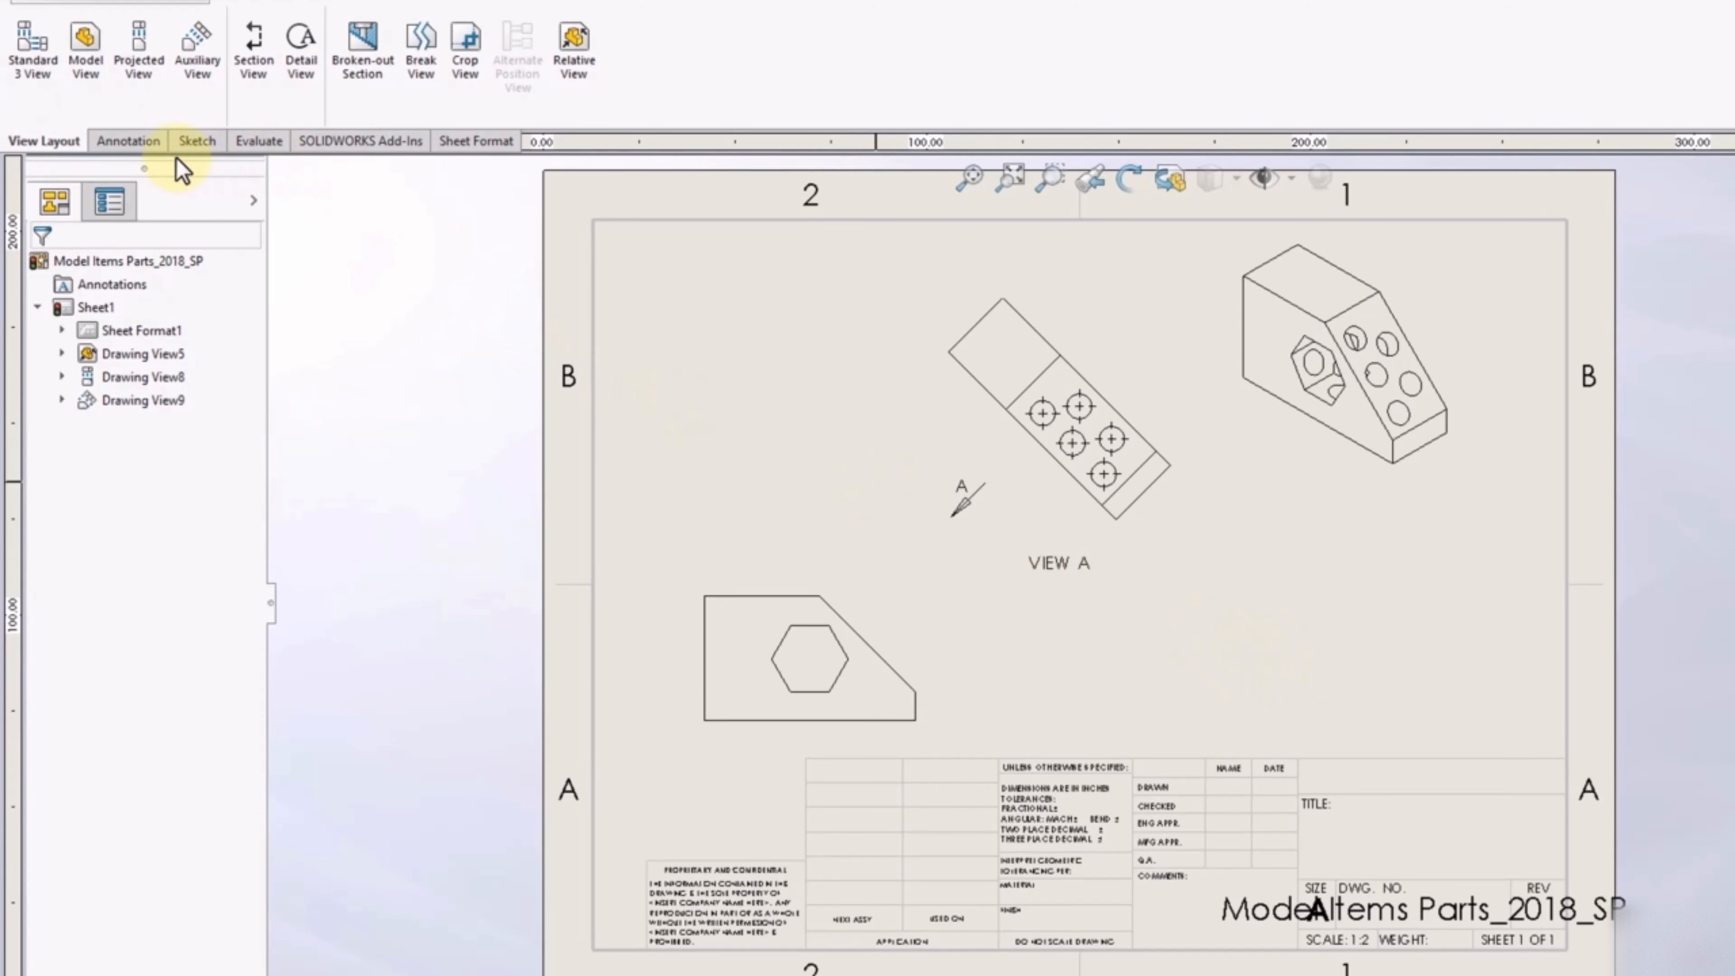
# Insert Model Items from the entire model into all views, using dimensions marked for drawing with duplicates eliminated
pyautogui.click(158, 151)
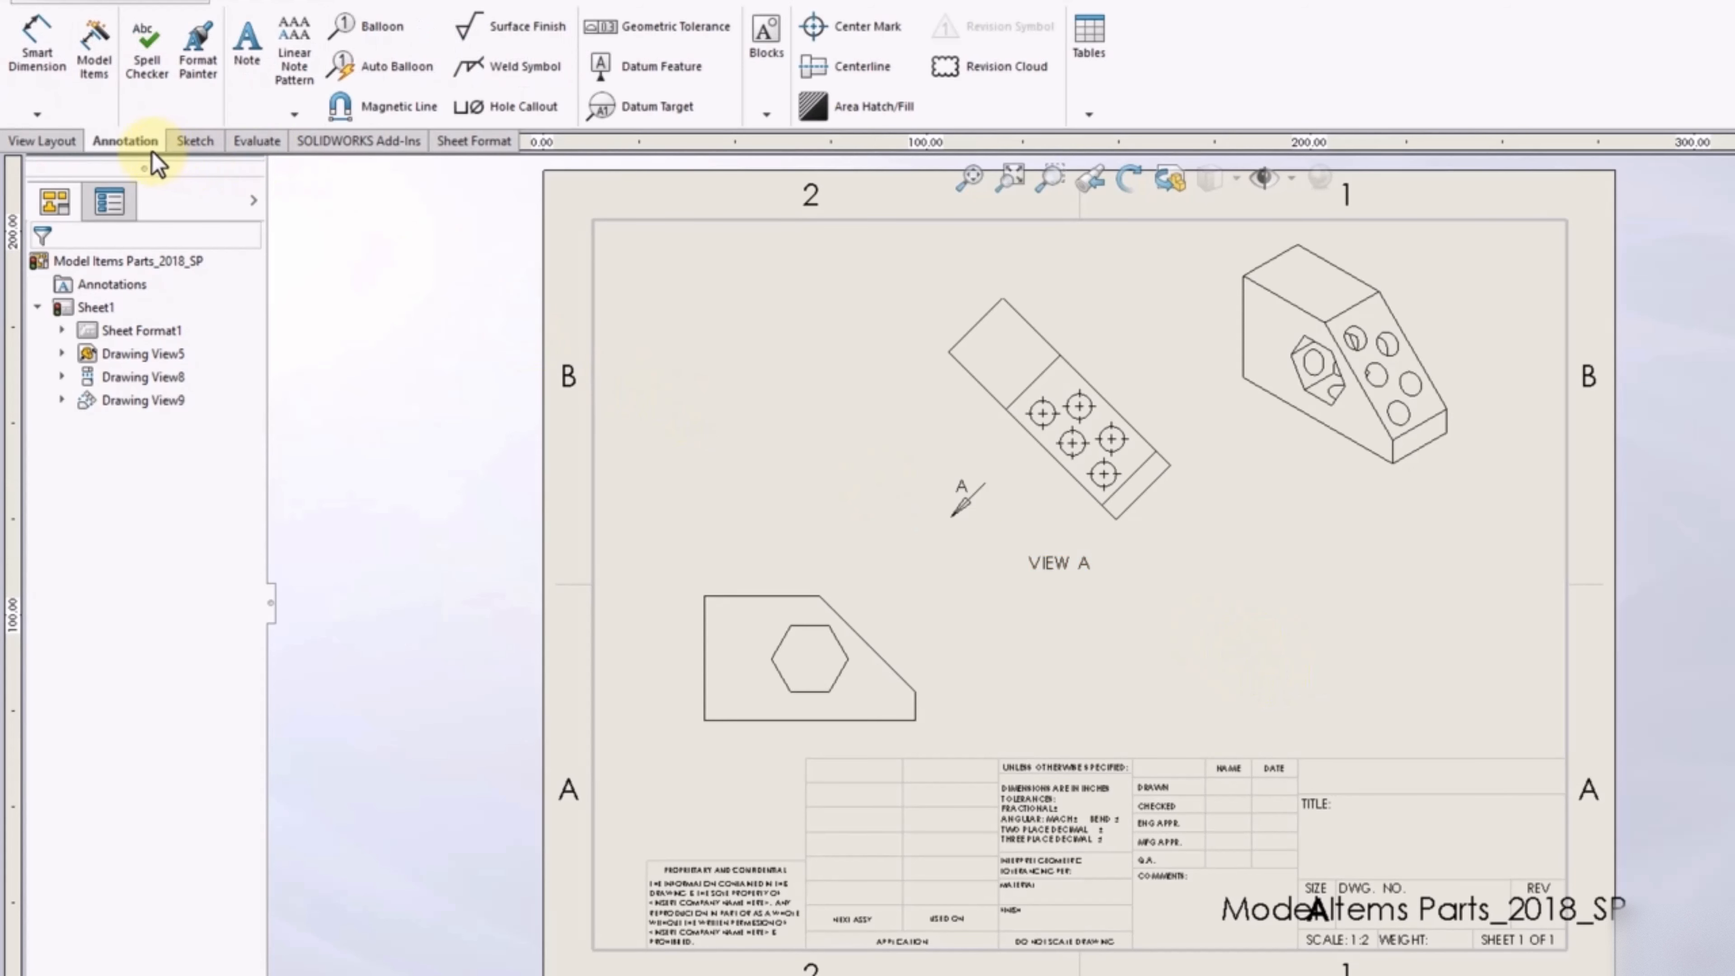
pyautogui.click(109, 83)
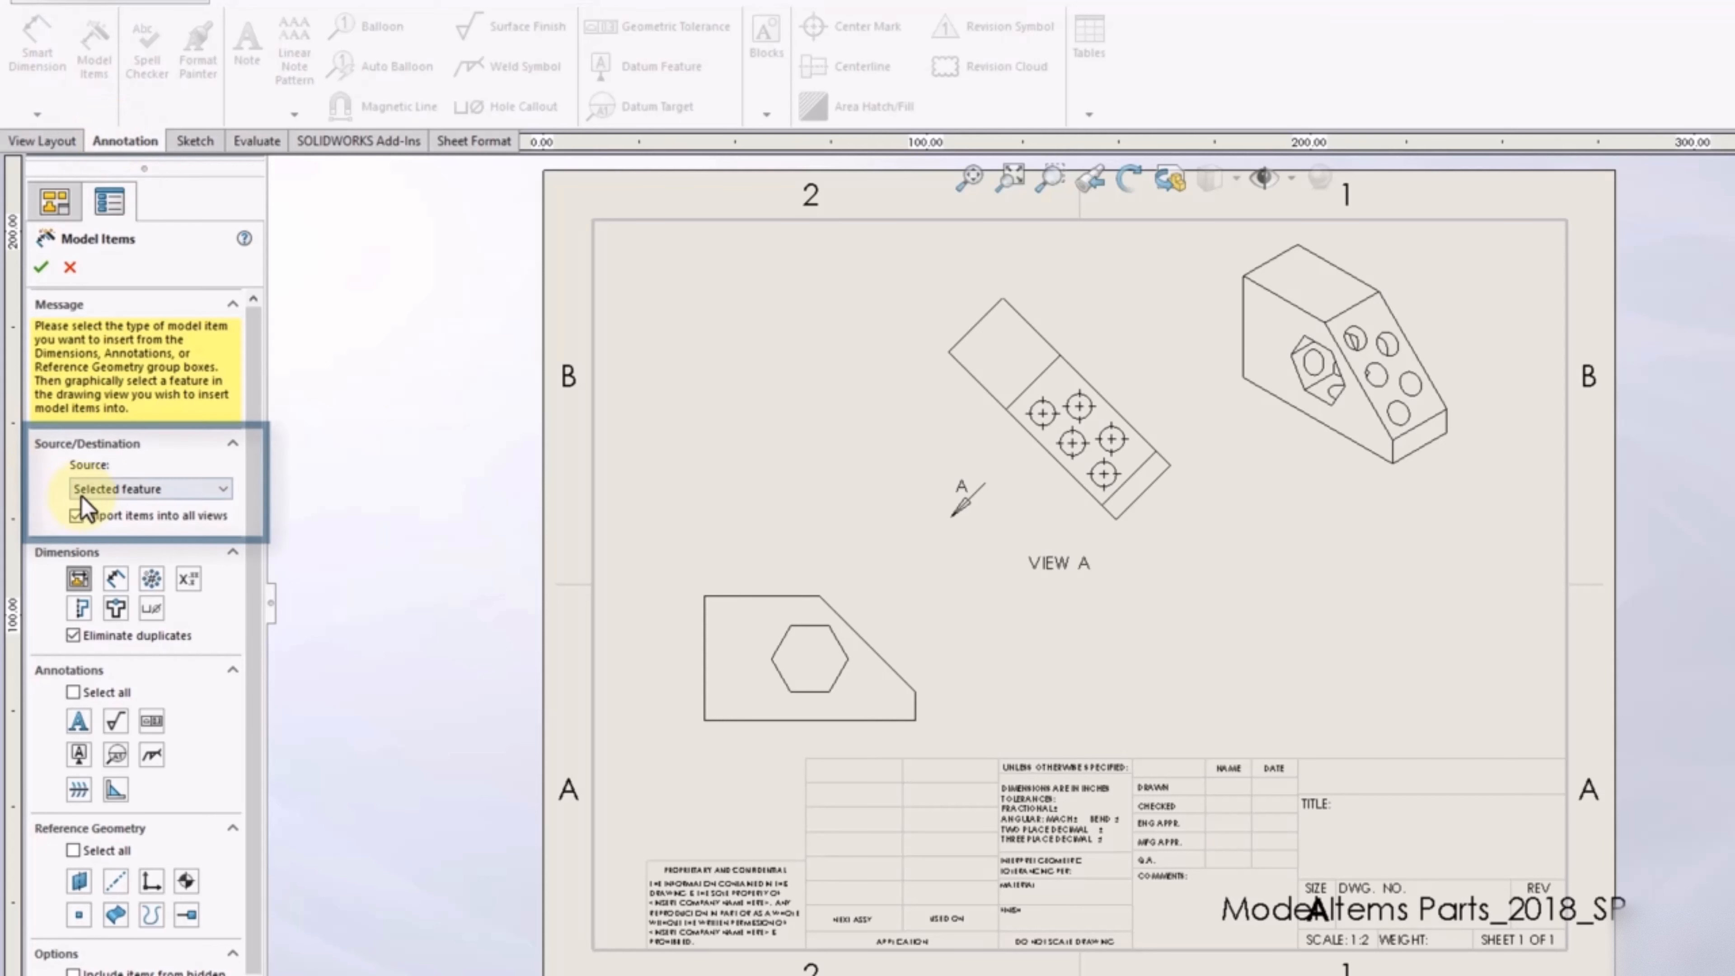
pyautogui.click(188, 488)
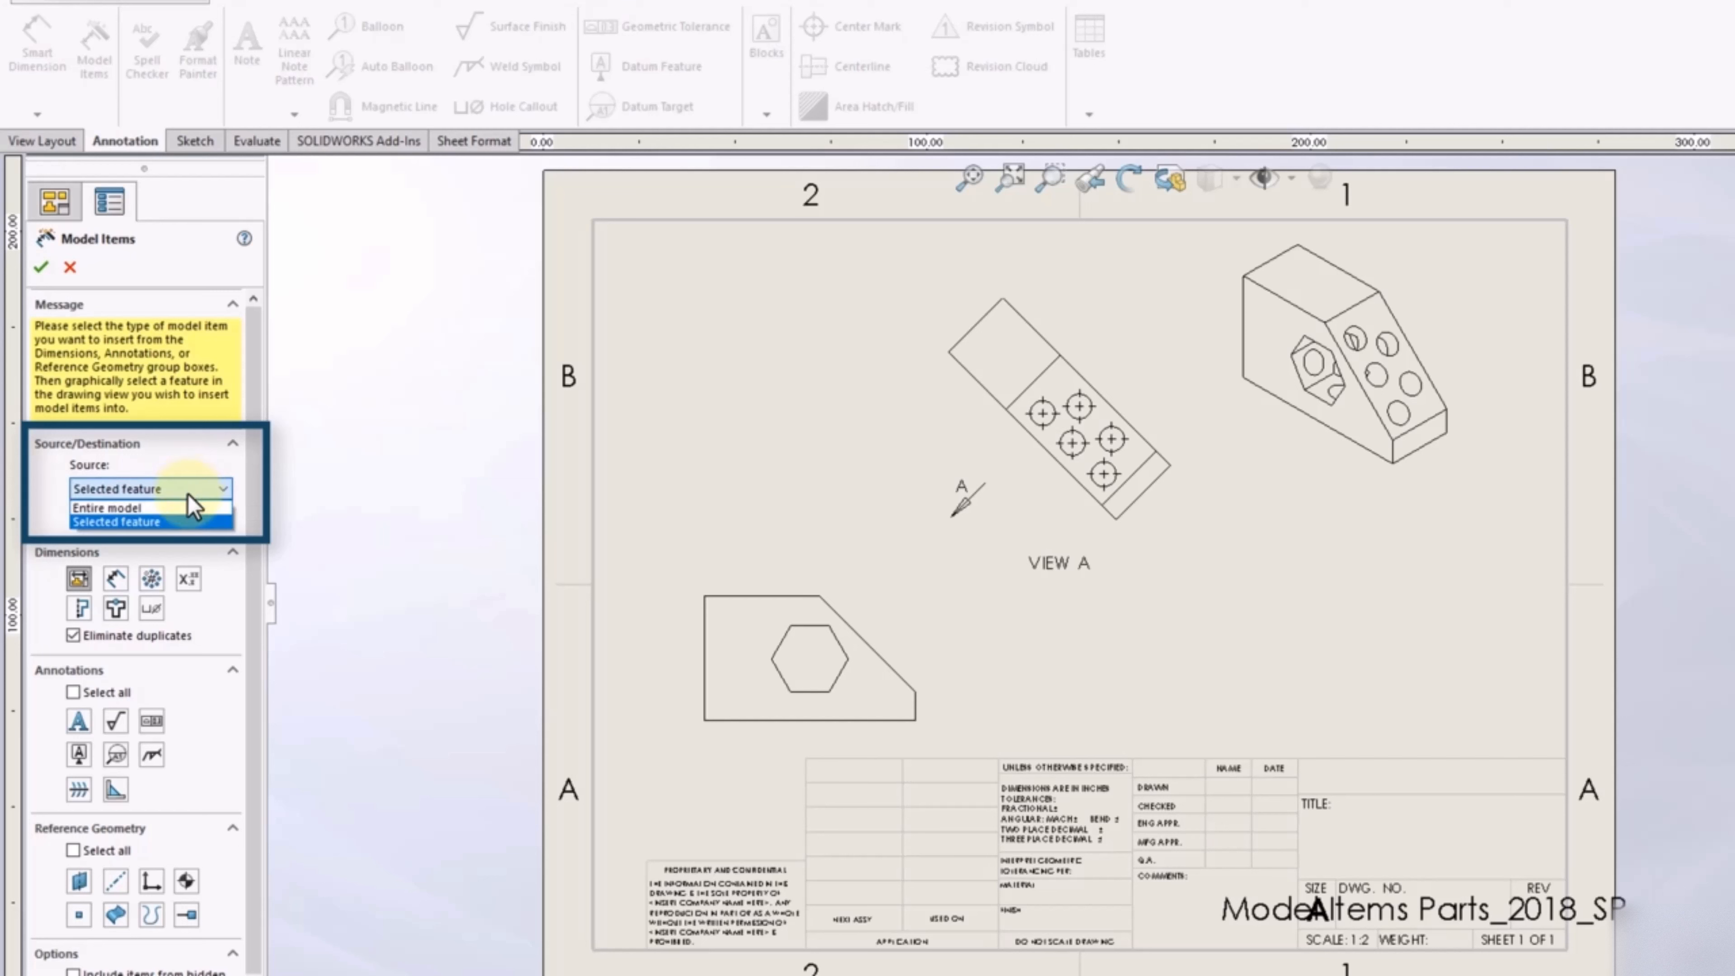
pyautogui.click(141, 509)
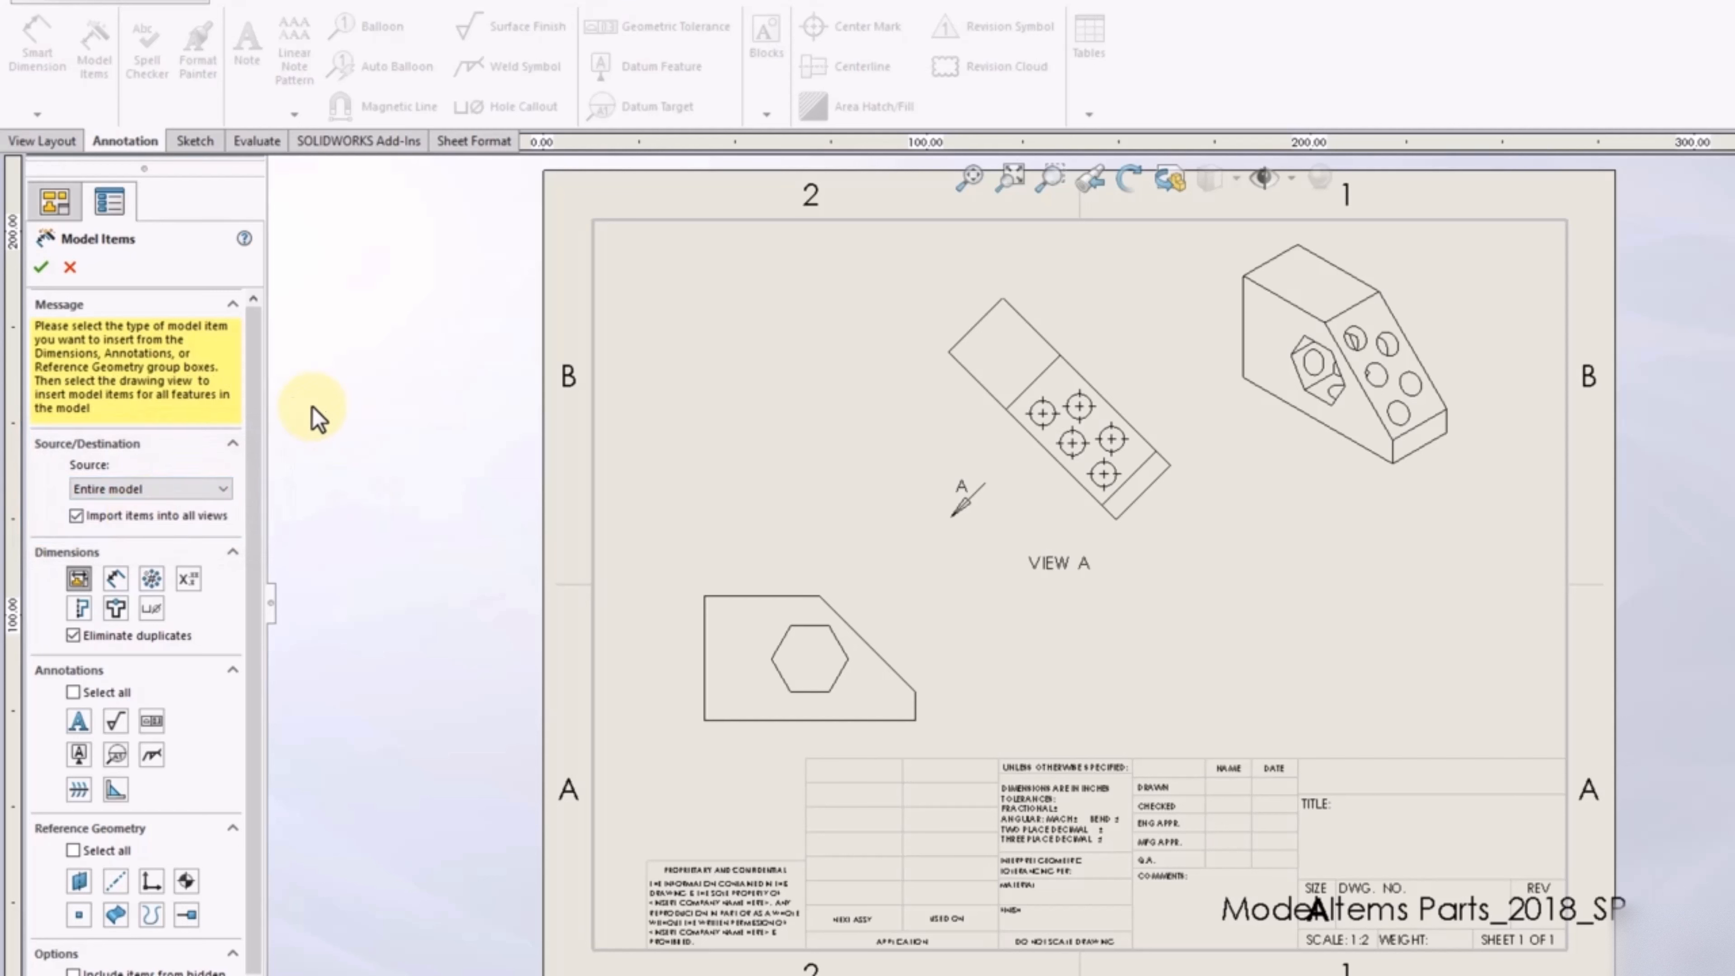
pyautogui.click(41, 268)
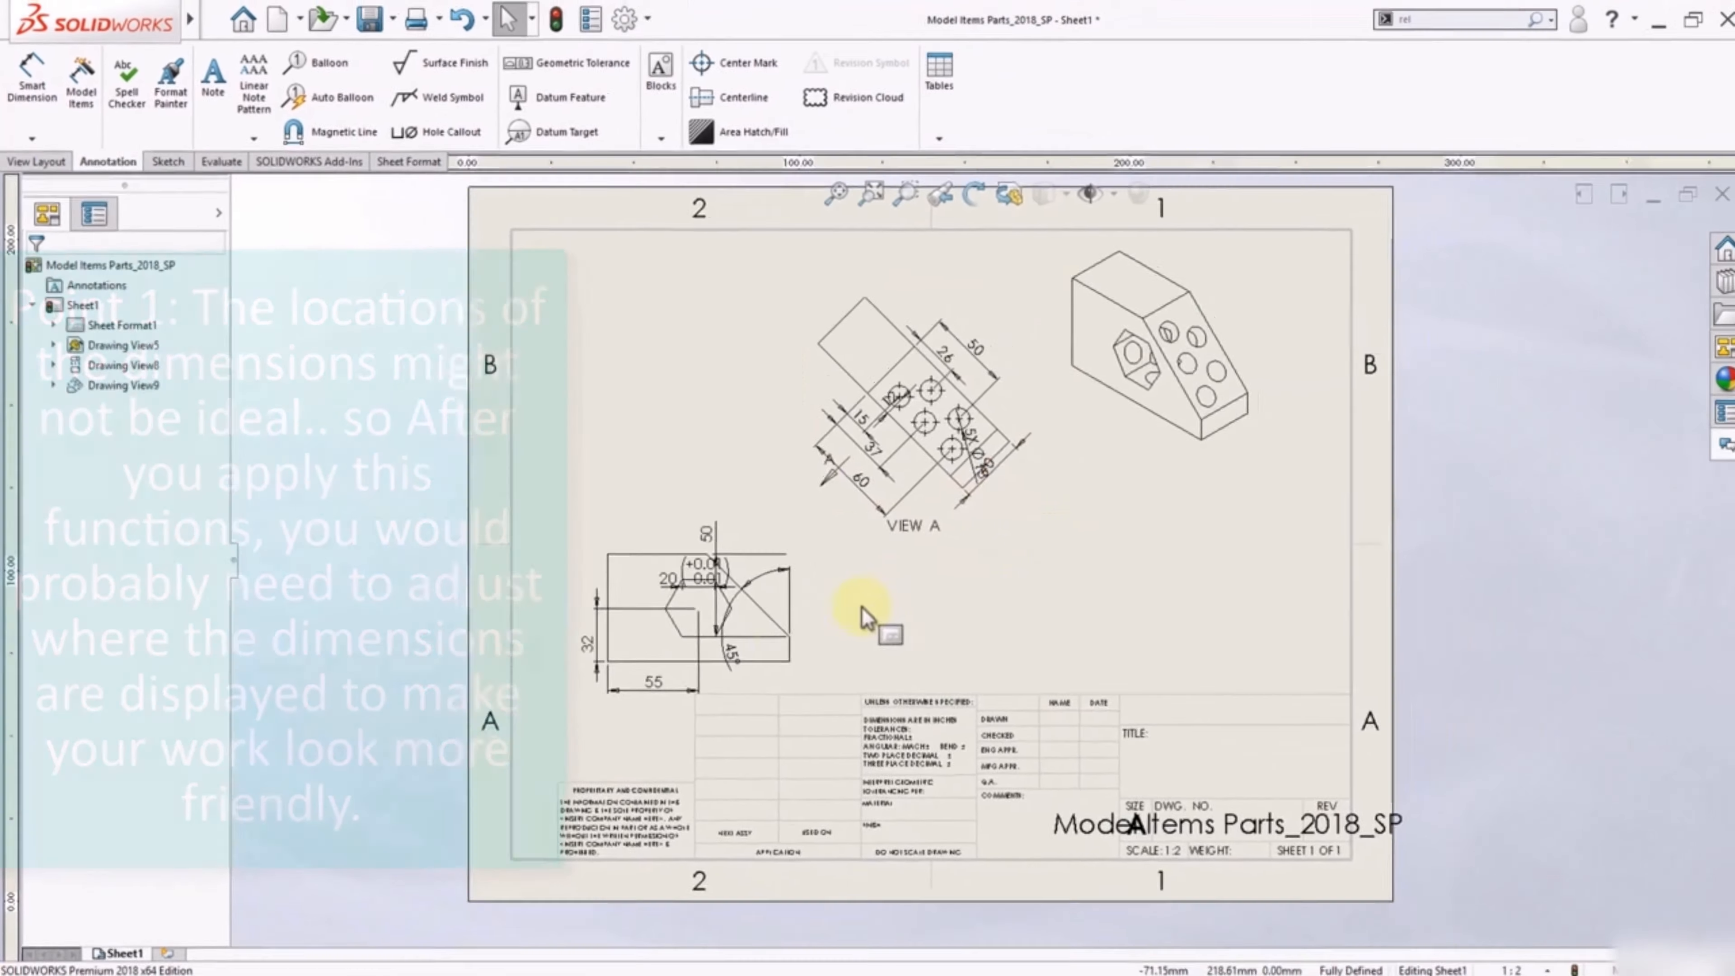
# Rearrange the front view's 45°, 20 and 50 dimensions outside the part outline so they no longer overlap
pyautogui.scroll(-3, 928, 644)
pyautogui.moveTo(801, 748); pyautogui.dragTo(858, 610)
pyautogui.moveTo(752, 606); pyautogui.dragTo(757, 493)
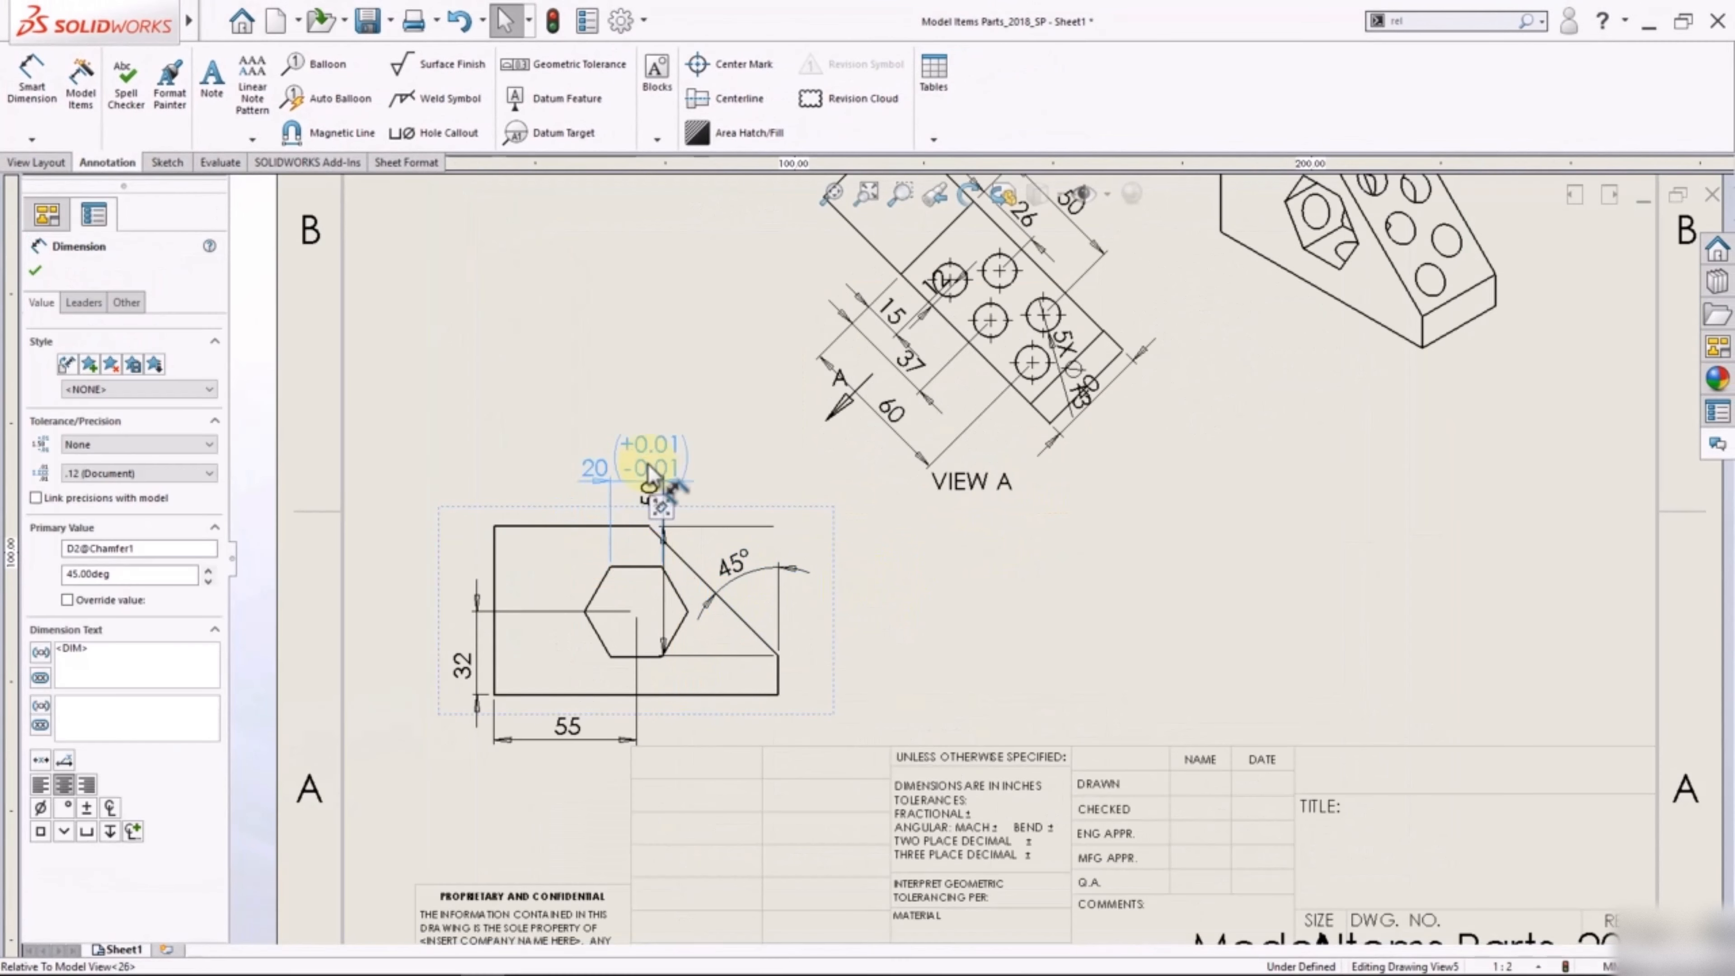
pyautogui.moveTo(649, 492); pyautogui.dragTo(803, 505)
# Move the 5X Ø13 hole callout outside auxiliary view A and place the 12 dimension clear of the holes
pyautogui.moveTo(1071, 362); pyautogui.dragTo(1163, 283)
pyautogui.scroll(2, 970, 504)
pyautogui.scroll(-2, 916, 472)
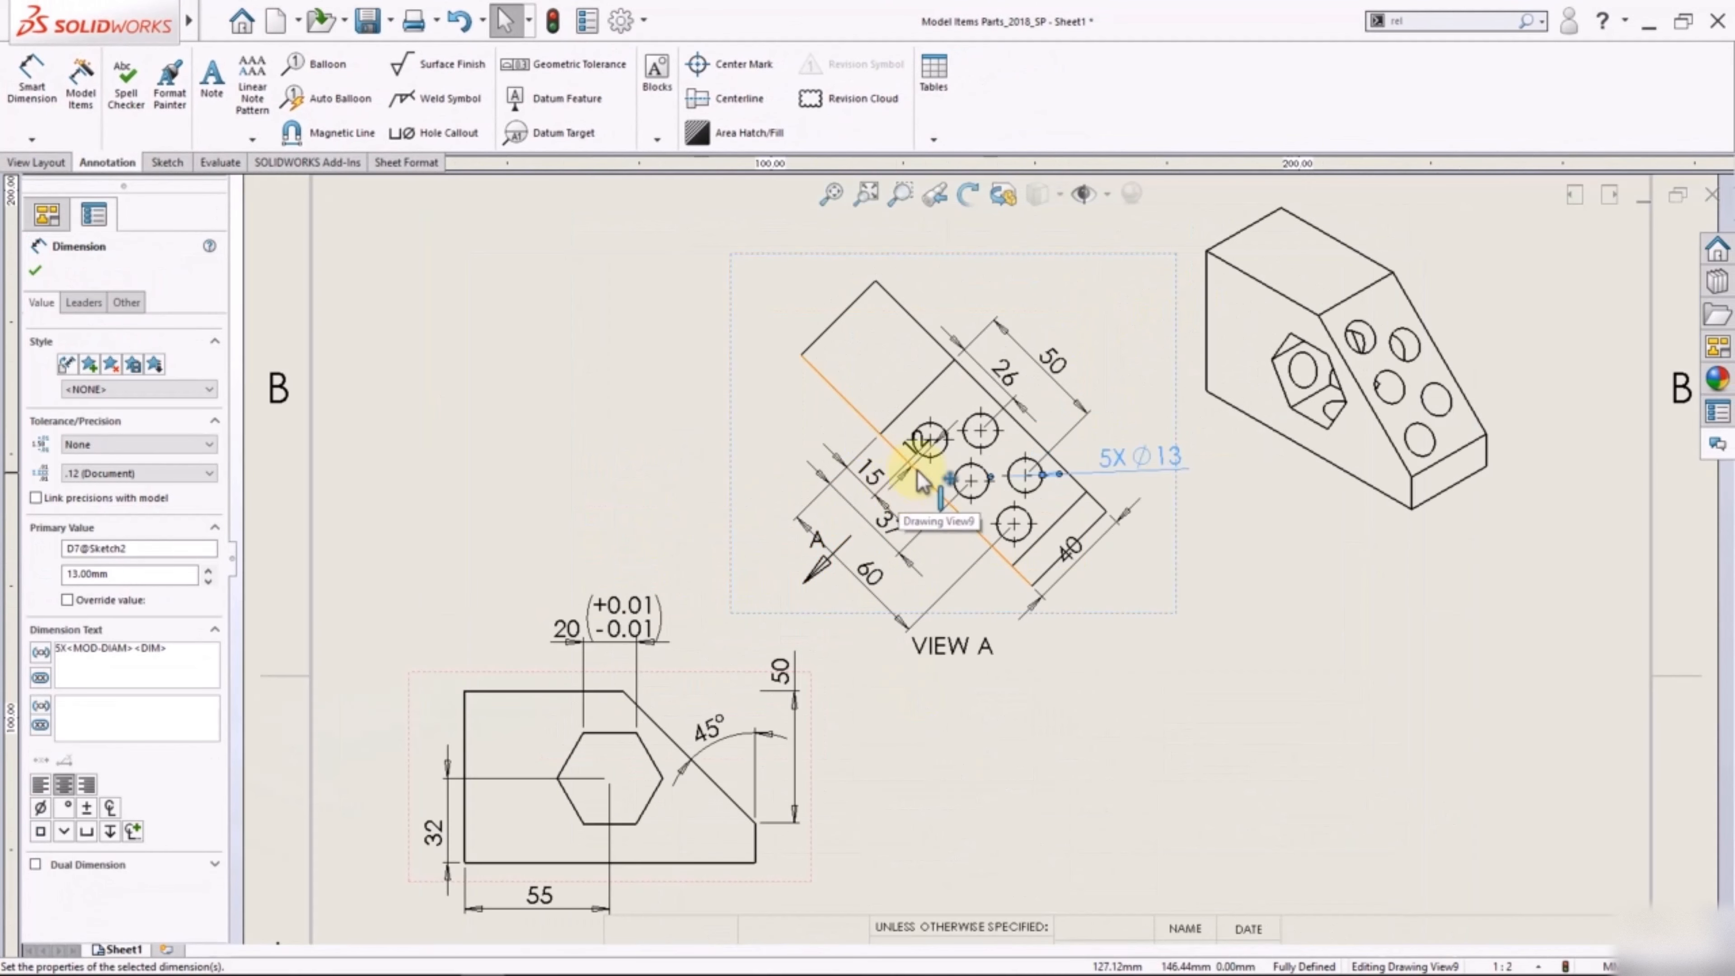
pyautogui.moveTo(919, 478); pyautogui.dragTo(844, 388)
# Move the auxiliary view arrow A away from the dimensions and adjust the 60 and 40 dimensions' spacing
pyautogui.click(798, 599)
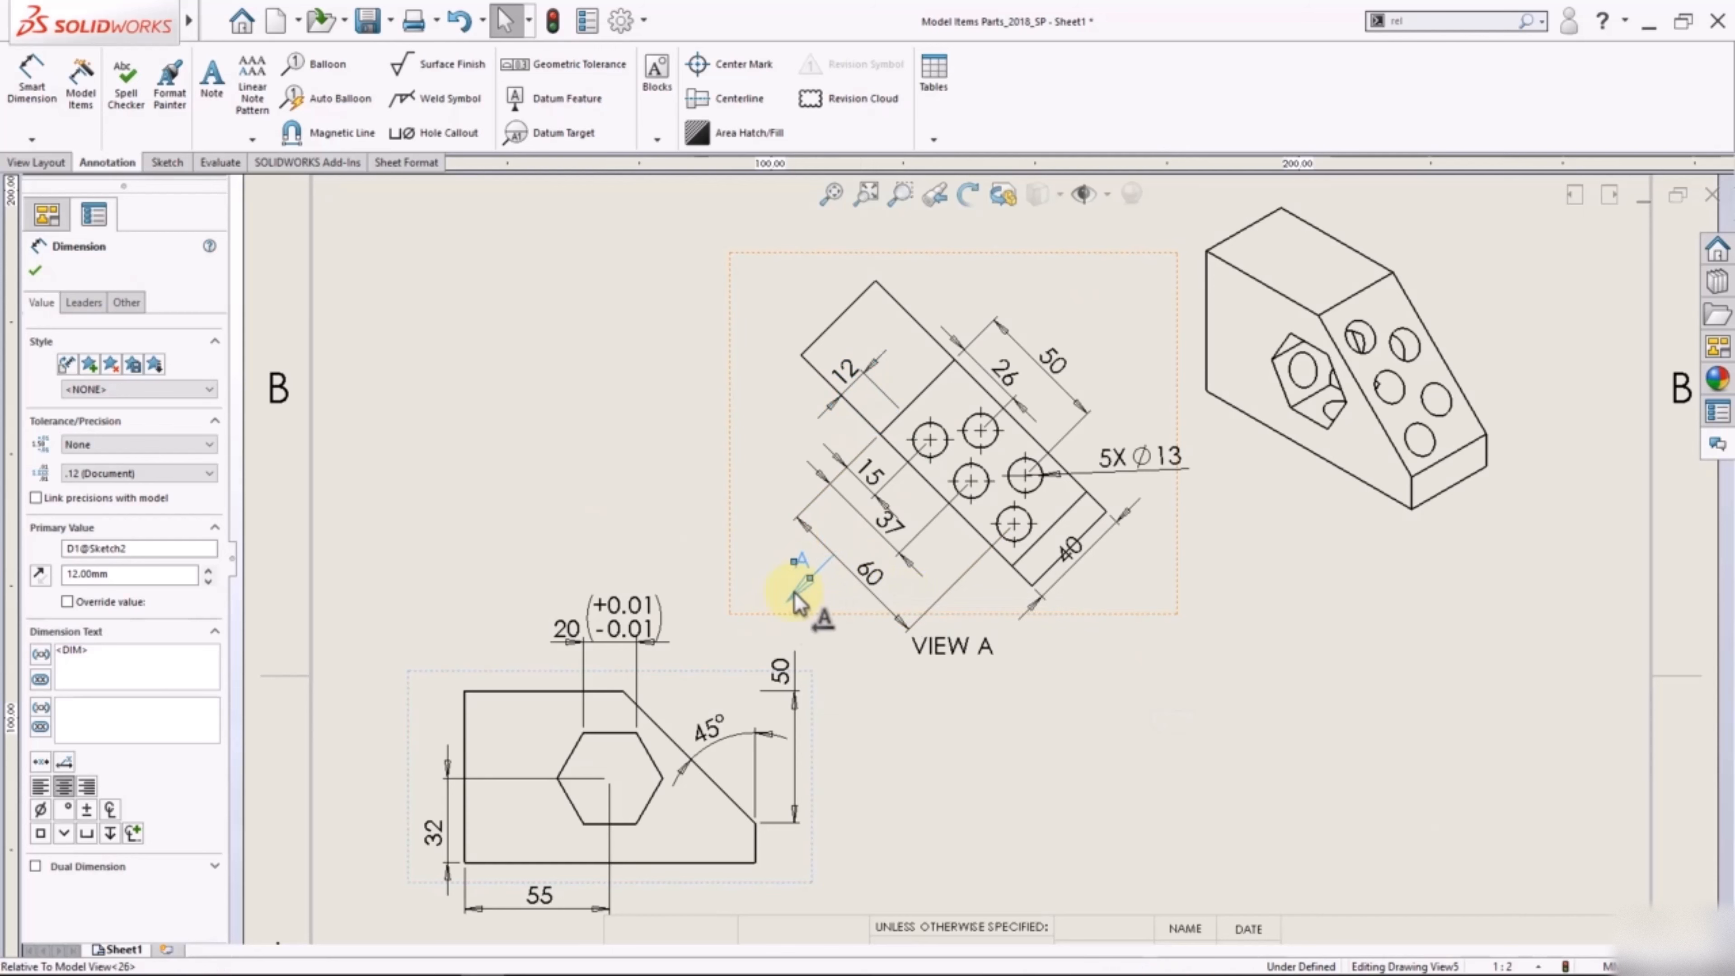
pyautogui.moveTo(794, 594); pyautogui.dragTo(773, 618)
pyautogui.moveTo(865, 568); pyautogui.dragTo(854, 585)
pyautogui.moveTo(1071, 549)
pyautogui.mouseDown()
pyautogui.moveTo(1091, 569)
pyautogui.moveTo(1069, 566)
pyautogui.mouseUp()
# Space out the sheet by shifting the front view, lowering the isometric view and centring the VIEW A label under its view
pyautogui.scroll(4, 1256, 673)
pyautogui.moveTo(785, 613); pyautogui.dragTo(756, 610)
pyautogui.moveTo(1189, 547); pyautogui.dragTo(1246, 733)
pyautogui.scroll(-1, 1198, 661)
pyautogui.moveTo(810, 565); pyautogui.dragTo(945, 560)
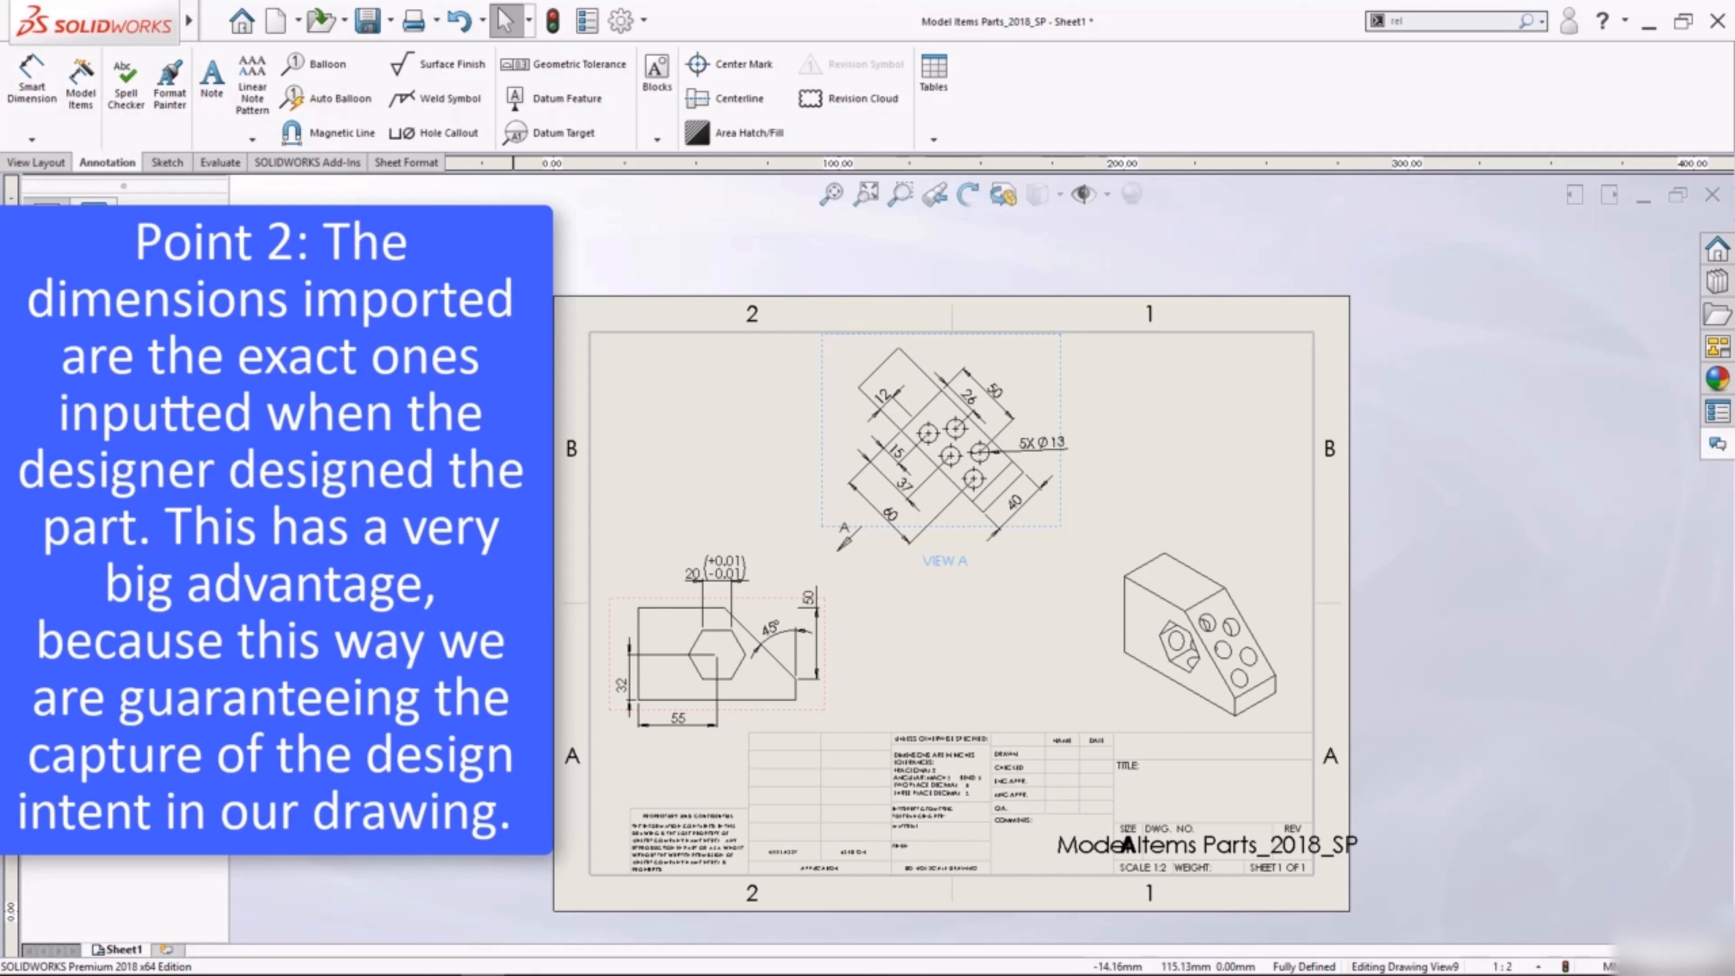
pyautogui.click(550, 762)
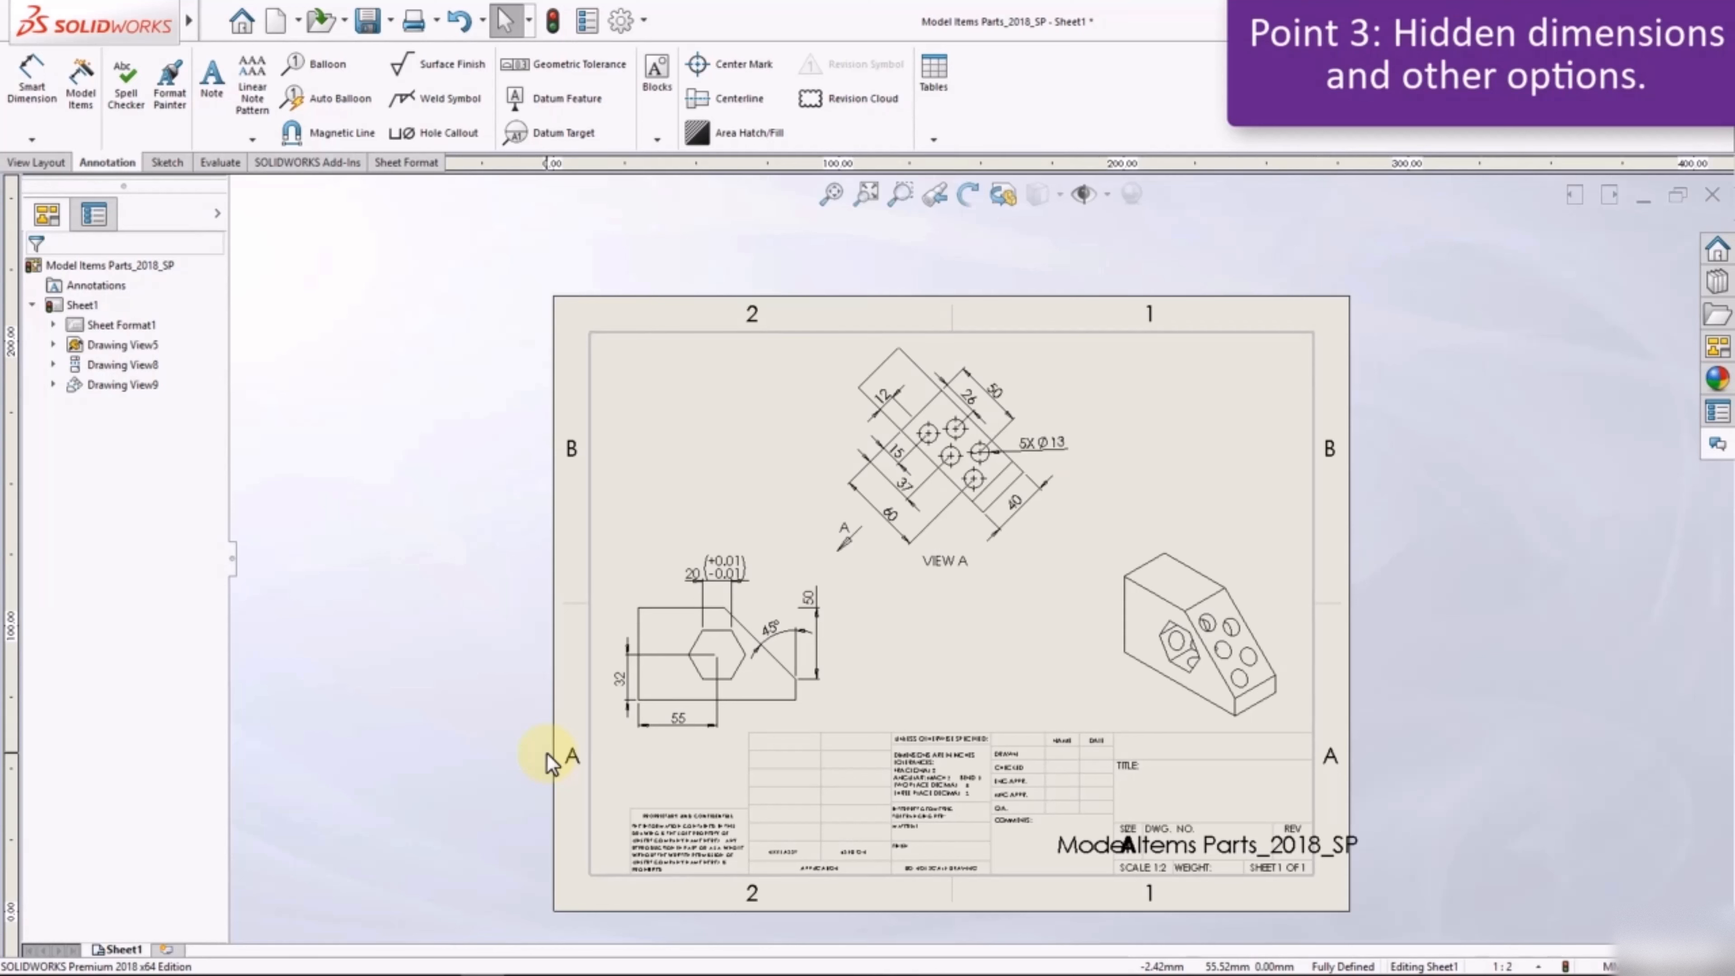
# Open the source part Relative To Model View from the drawing's front view
pyautogui.scroll(-4, 656, 701)
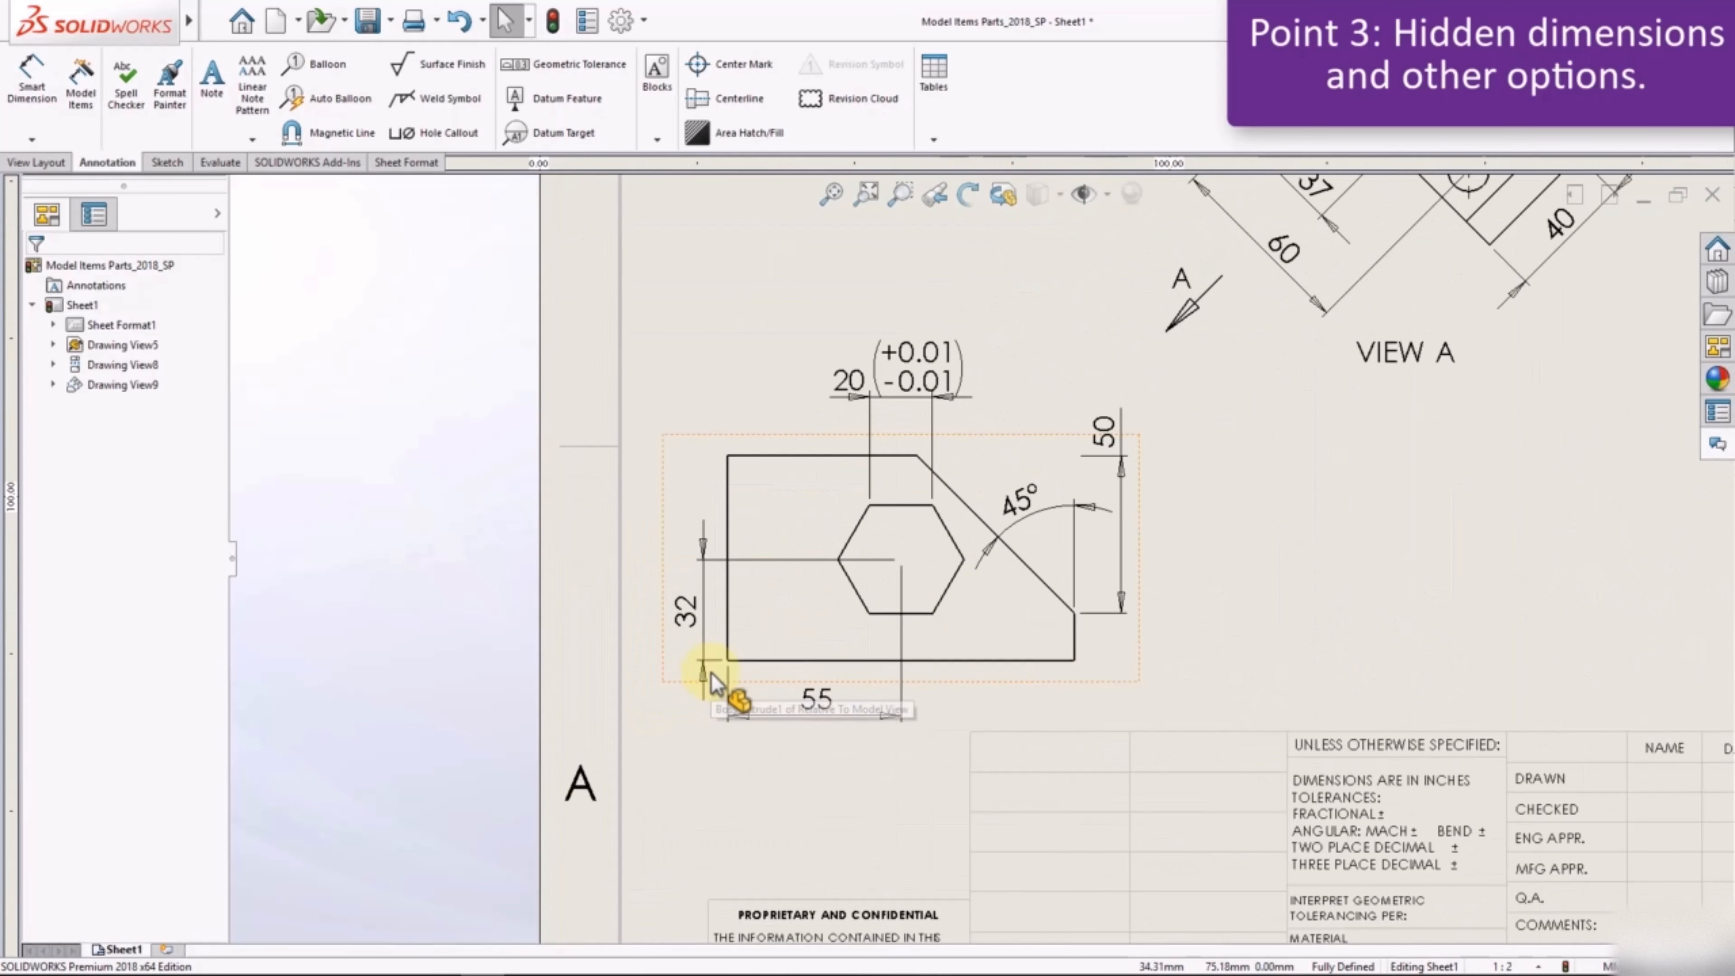
pyautogui.scroll(-1, 1315, 529)
pyautogui.scroll(-1, 368, 615)
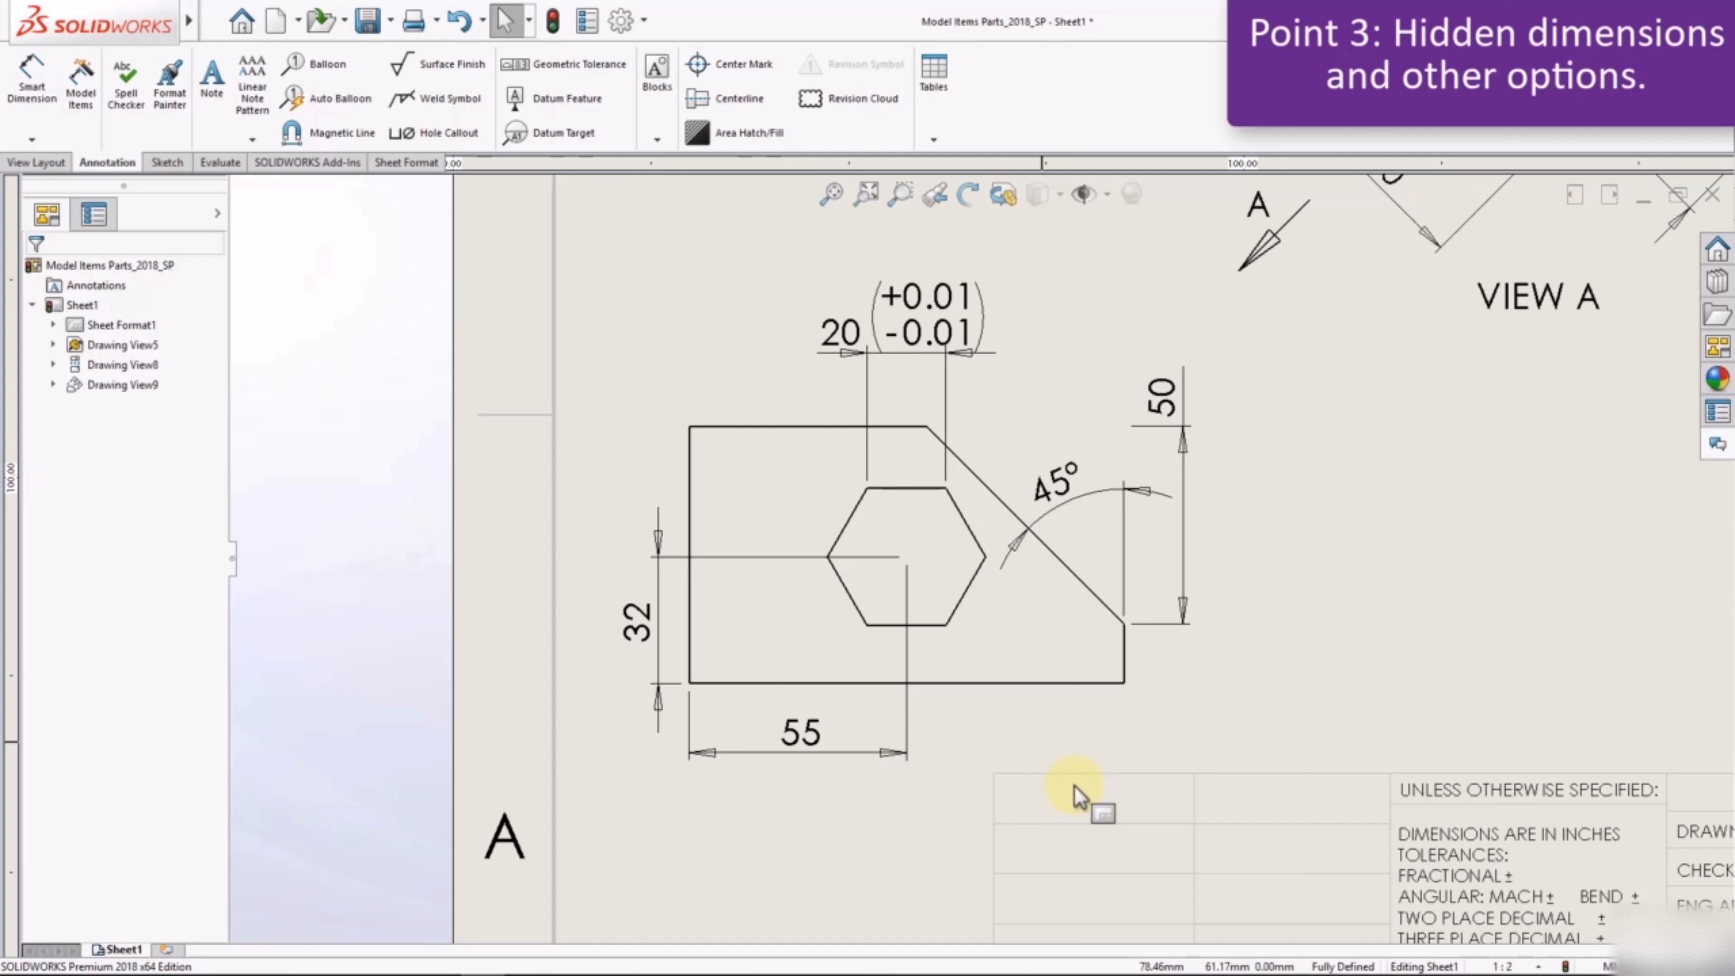
pyautogui.click(1155, 680)
pyautogui.rightClick(1153, 680)
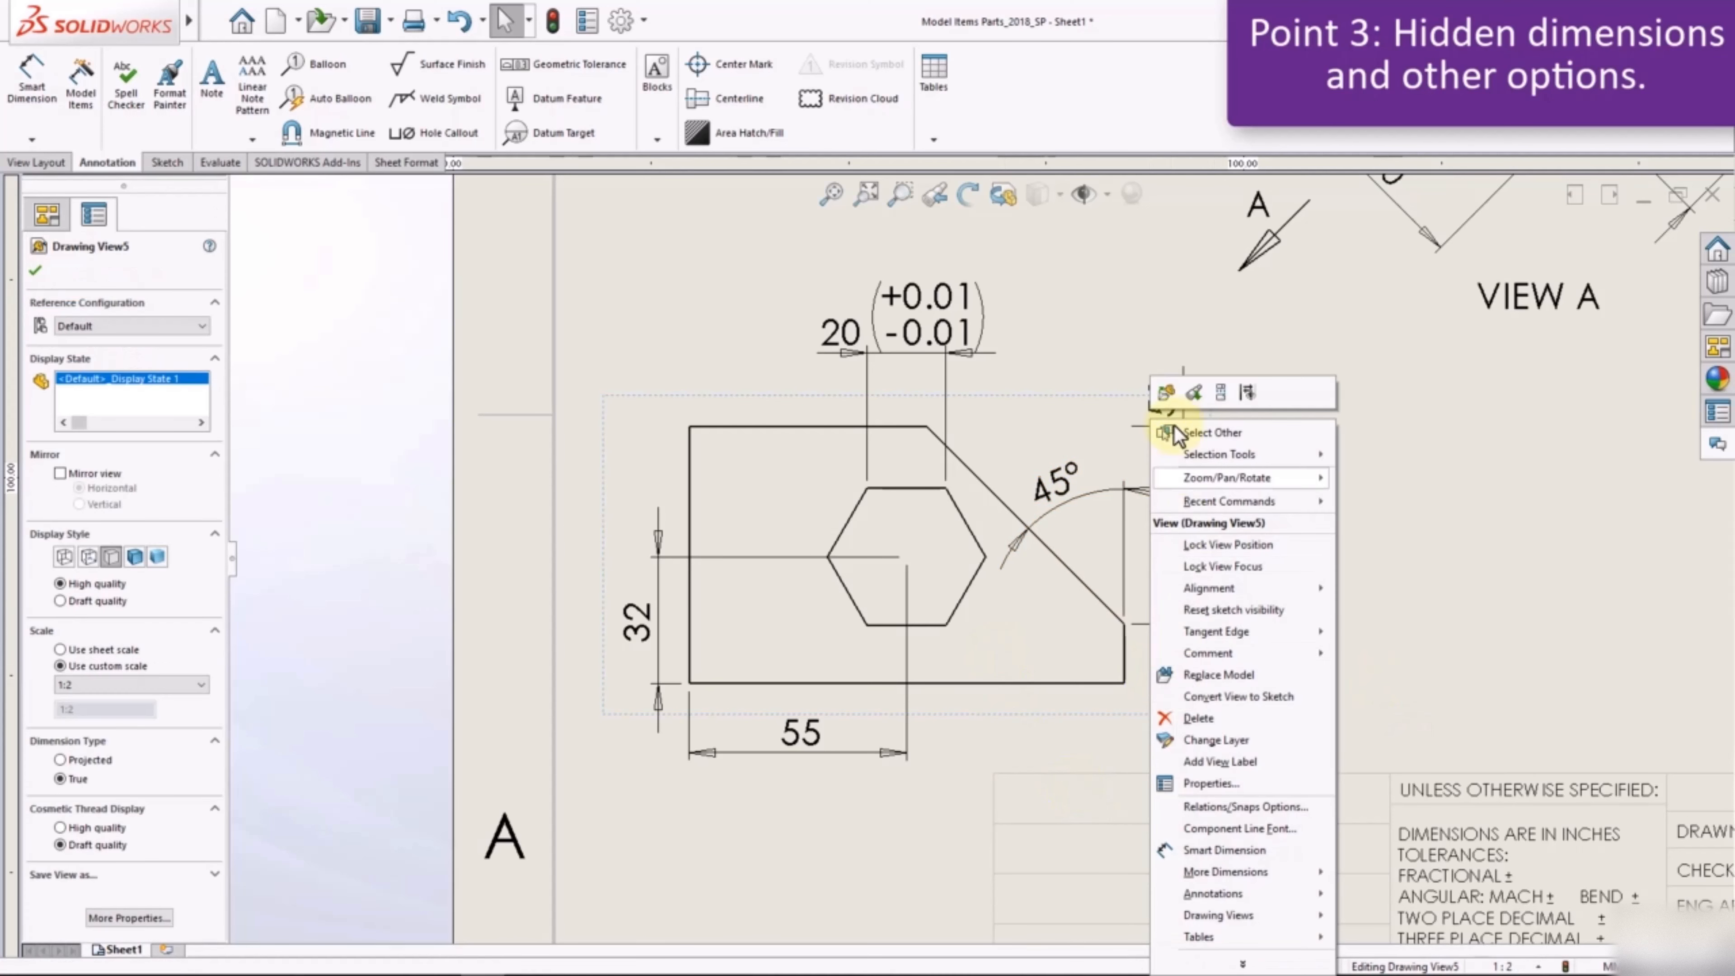
pyautogui.click(1166, 394)
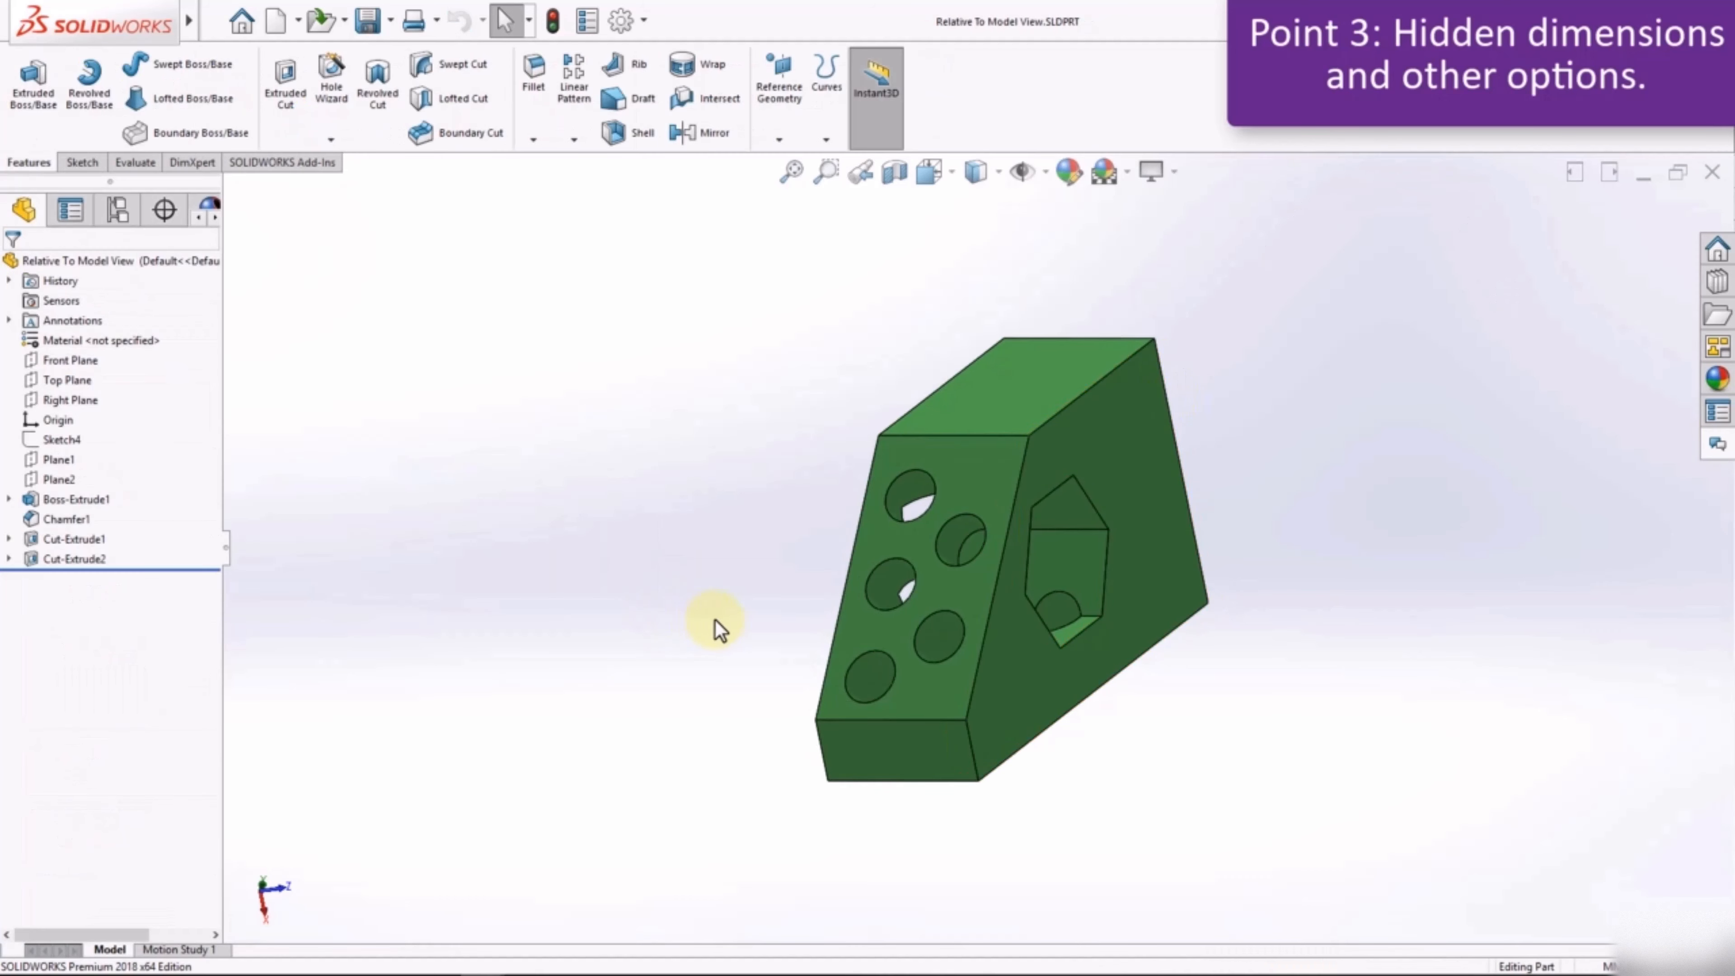
# Open Sketch1 of Boss-Extrude1 for editing, viewed normal to the sketch plane
pyautogui.moveTo(785, 606); pyautogui.dragTo(969, 667, button='middle')
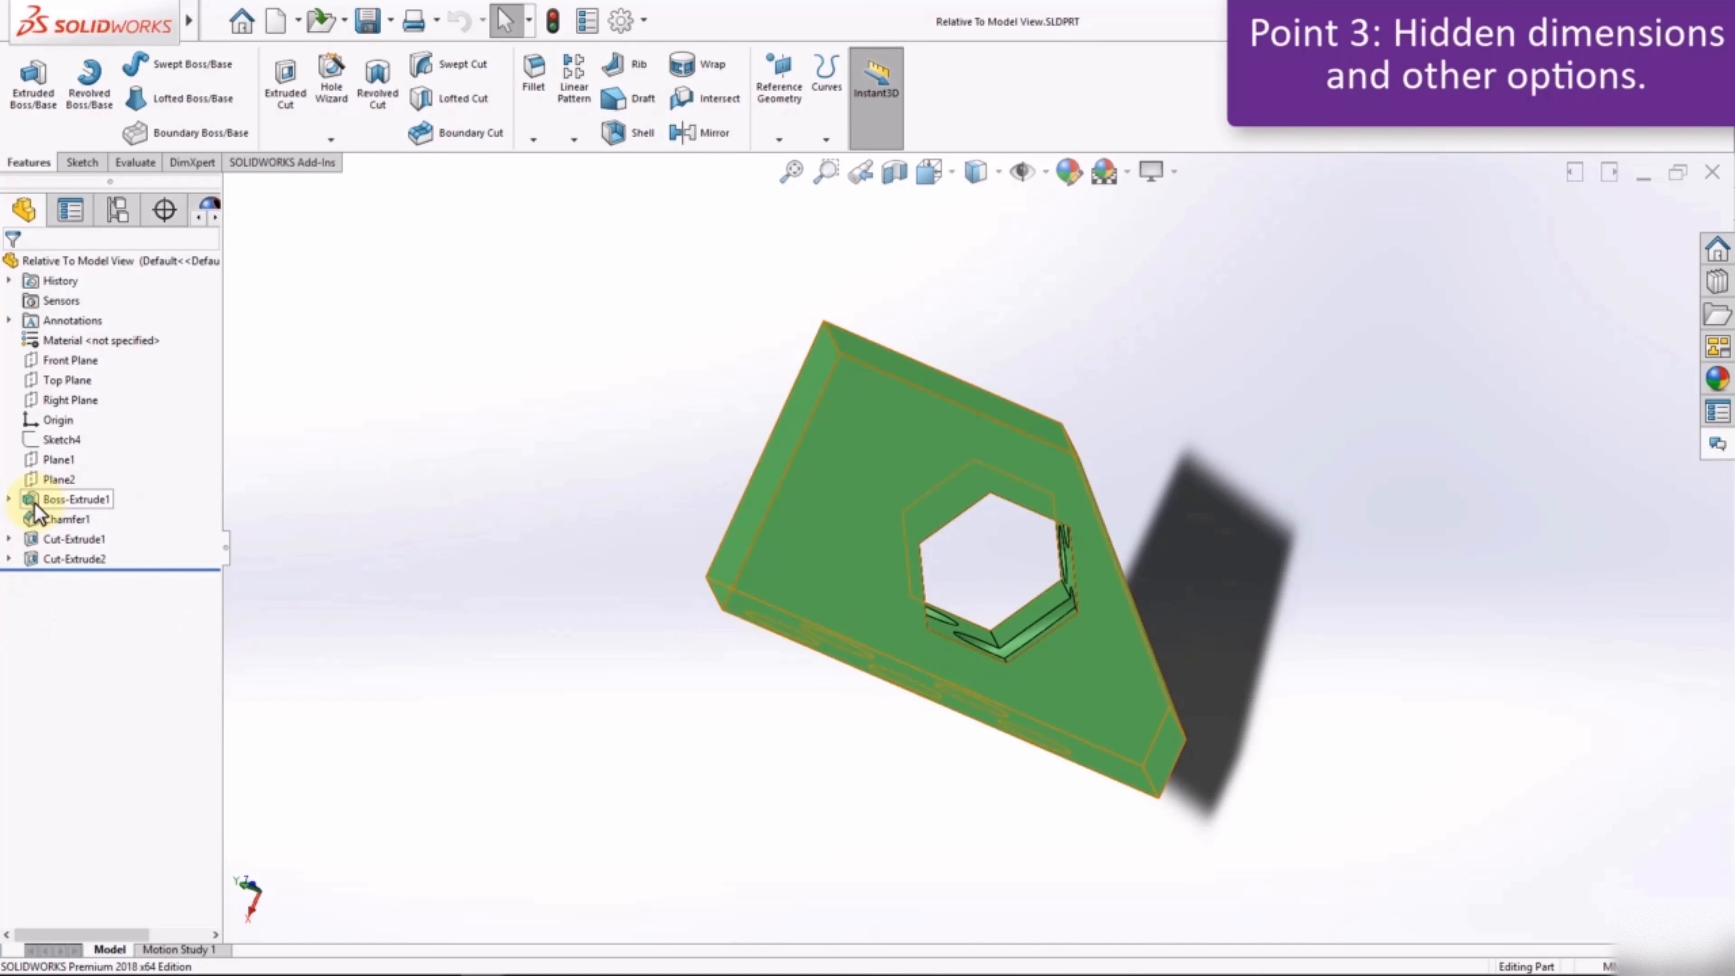
pyautogui.click(9, 499)
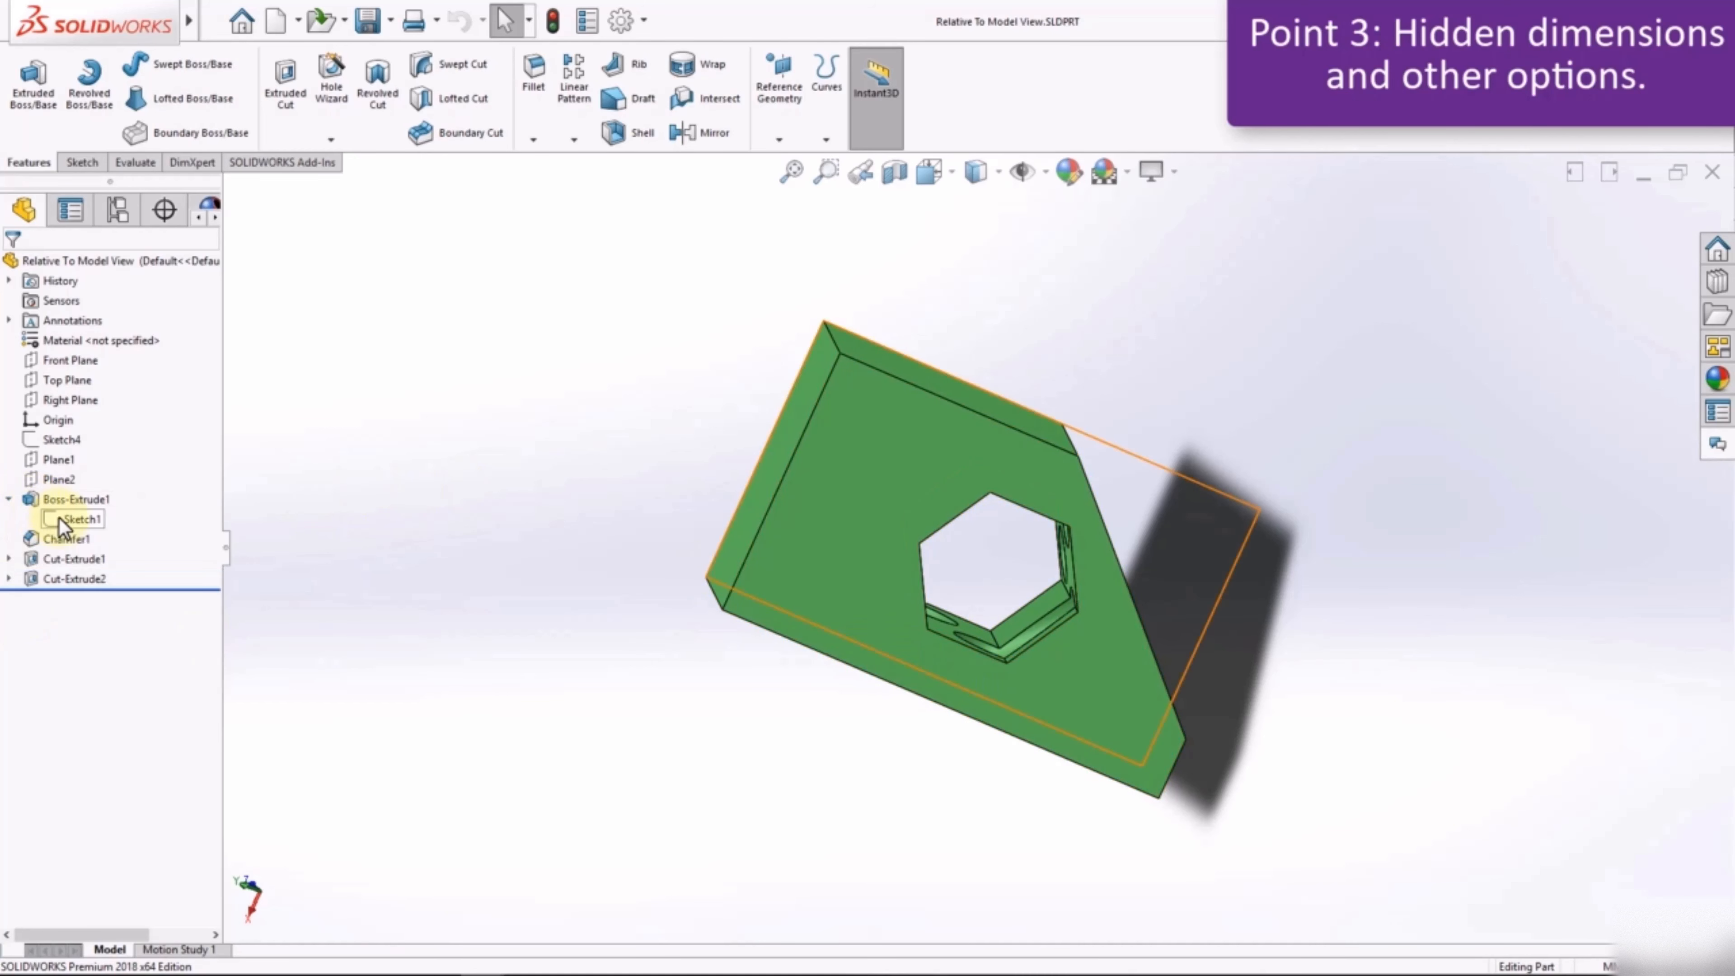
pyautogui.click(60, 519)
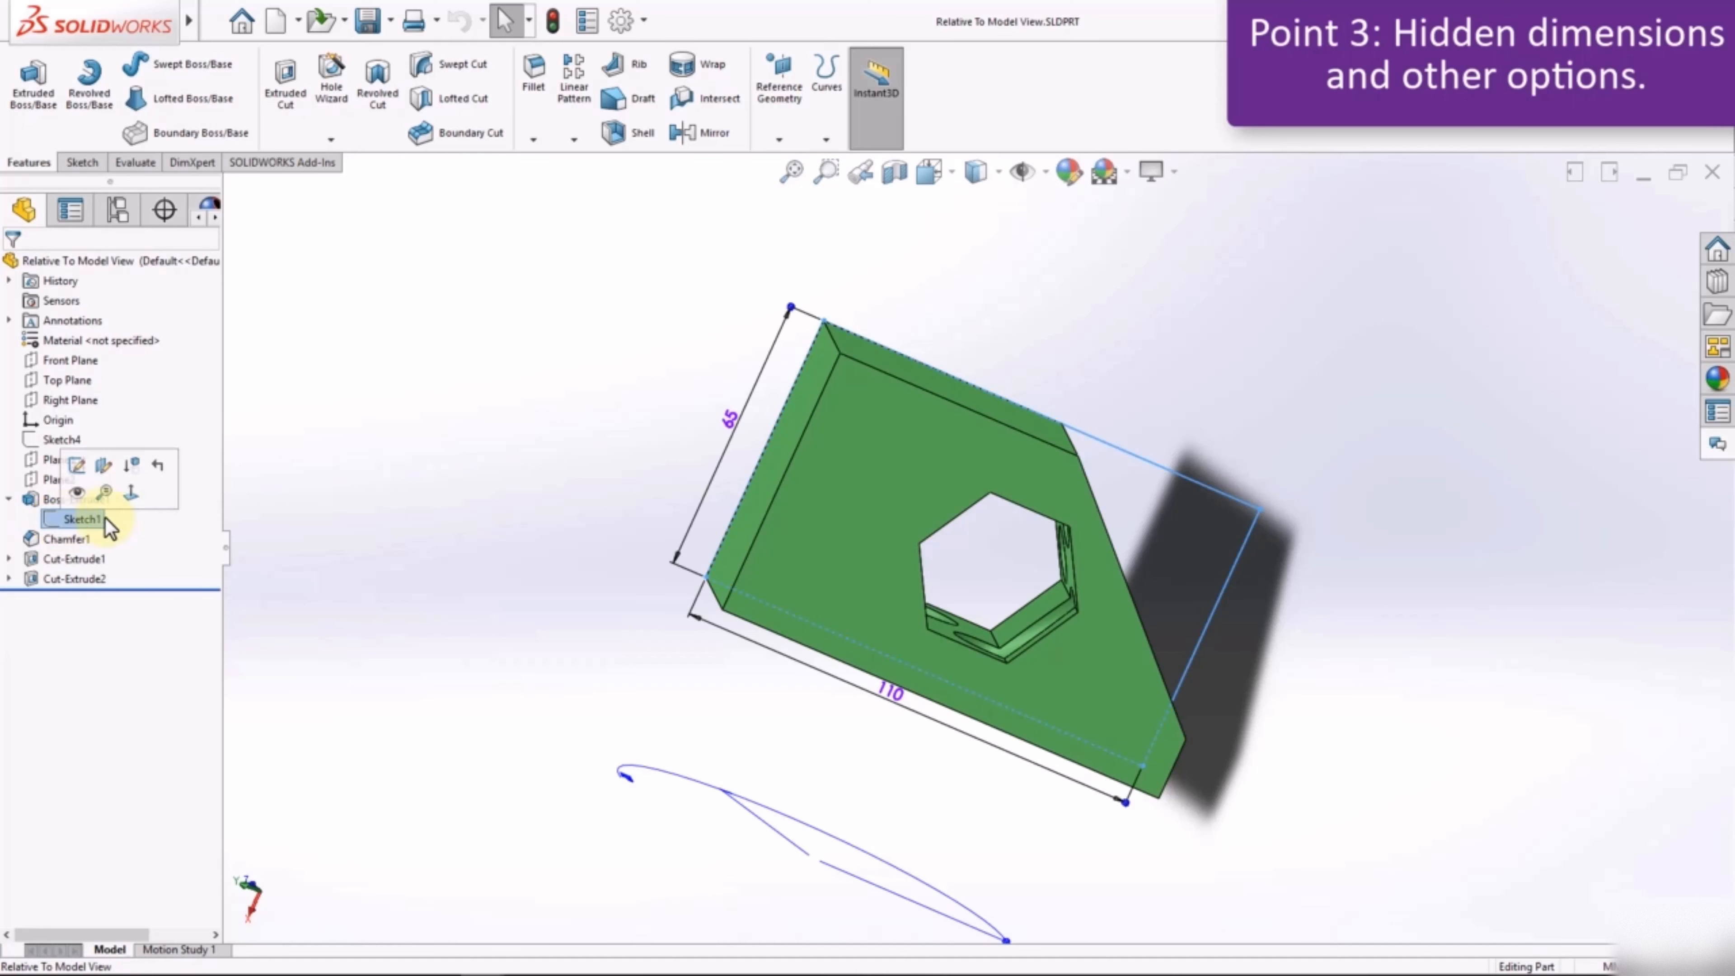
pyautogui.click(135, 495)
pyautogui.click(68, 520)
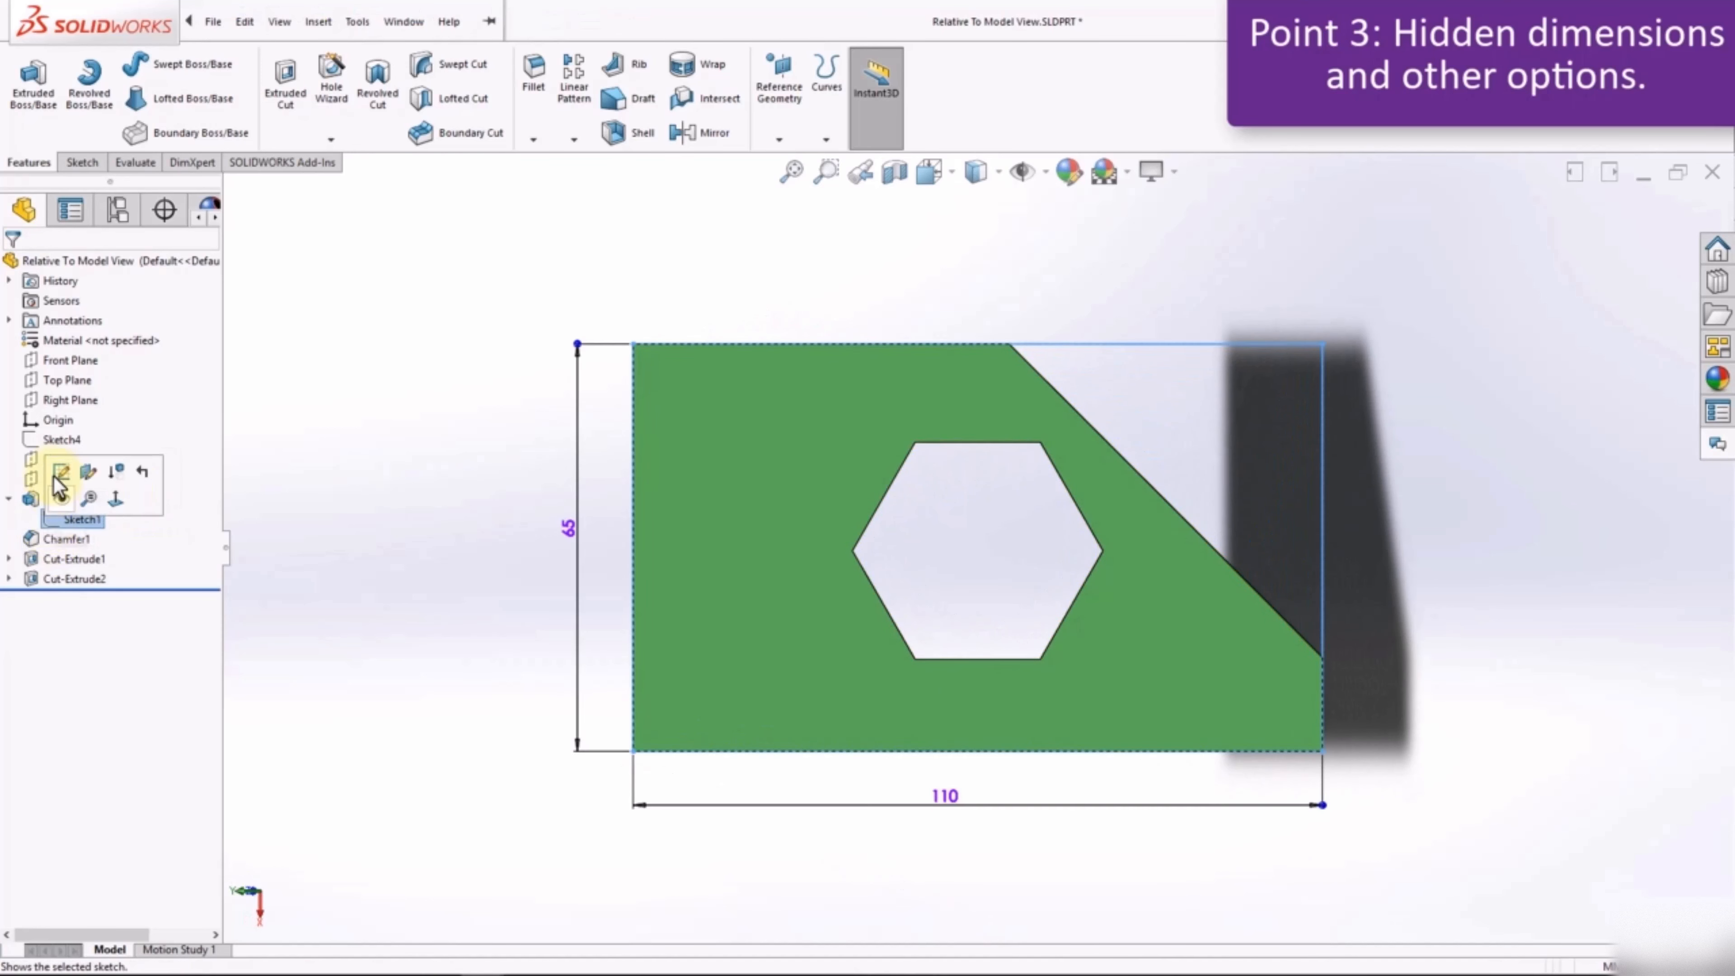
pyautogui.click(72, 485)
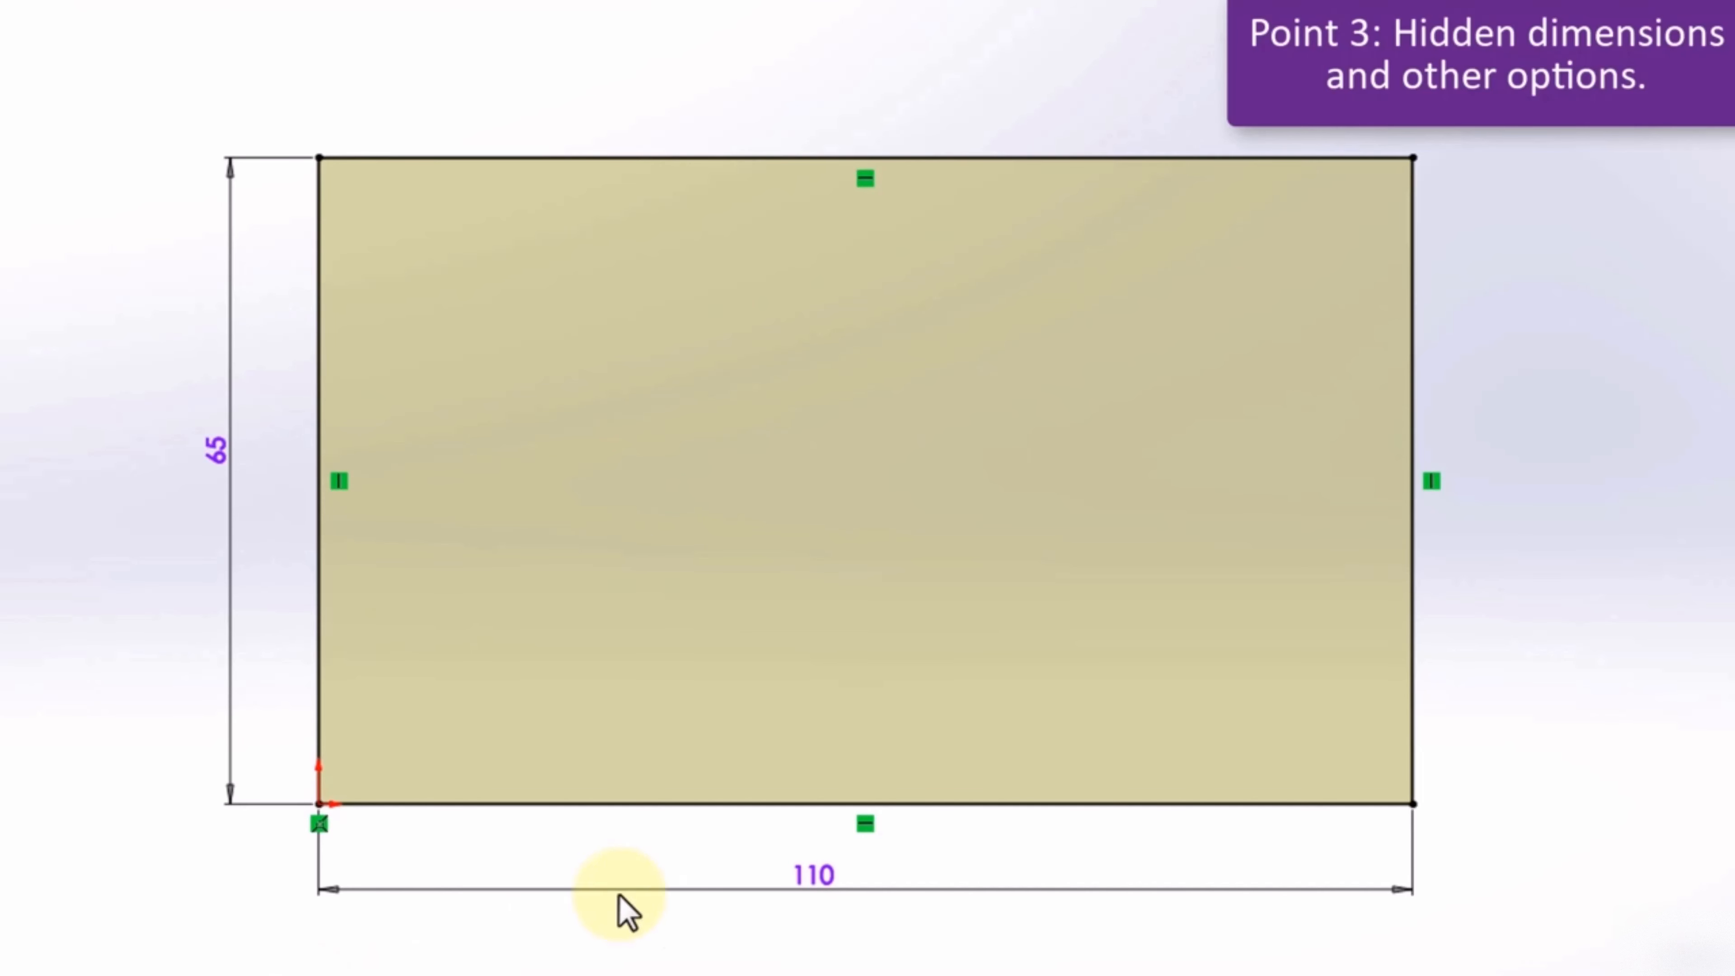
# Mark the rectangle's 110 mm width dimension for import into the drawing and exit the sketch
pyautogui.doubleClick(820, 876)
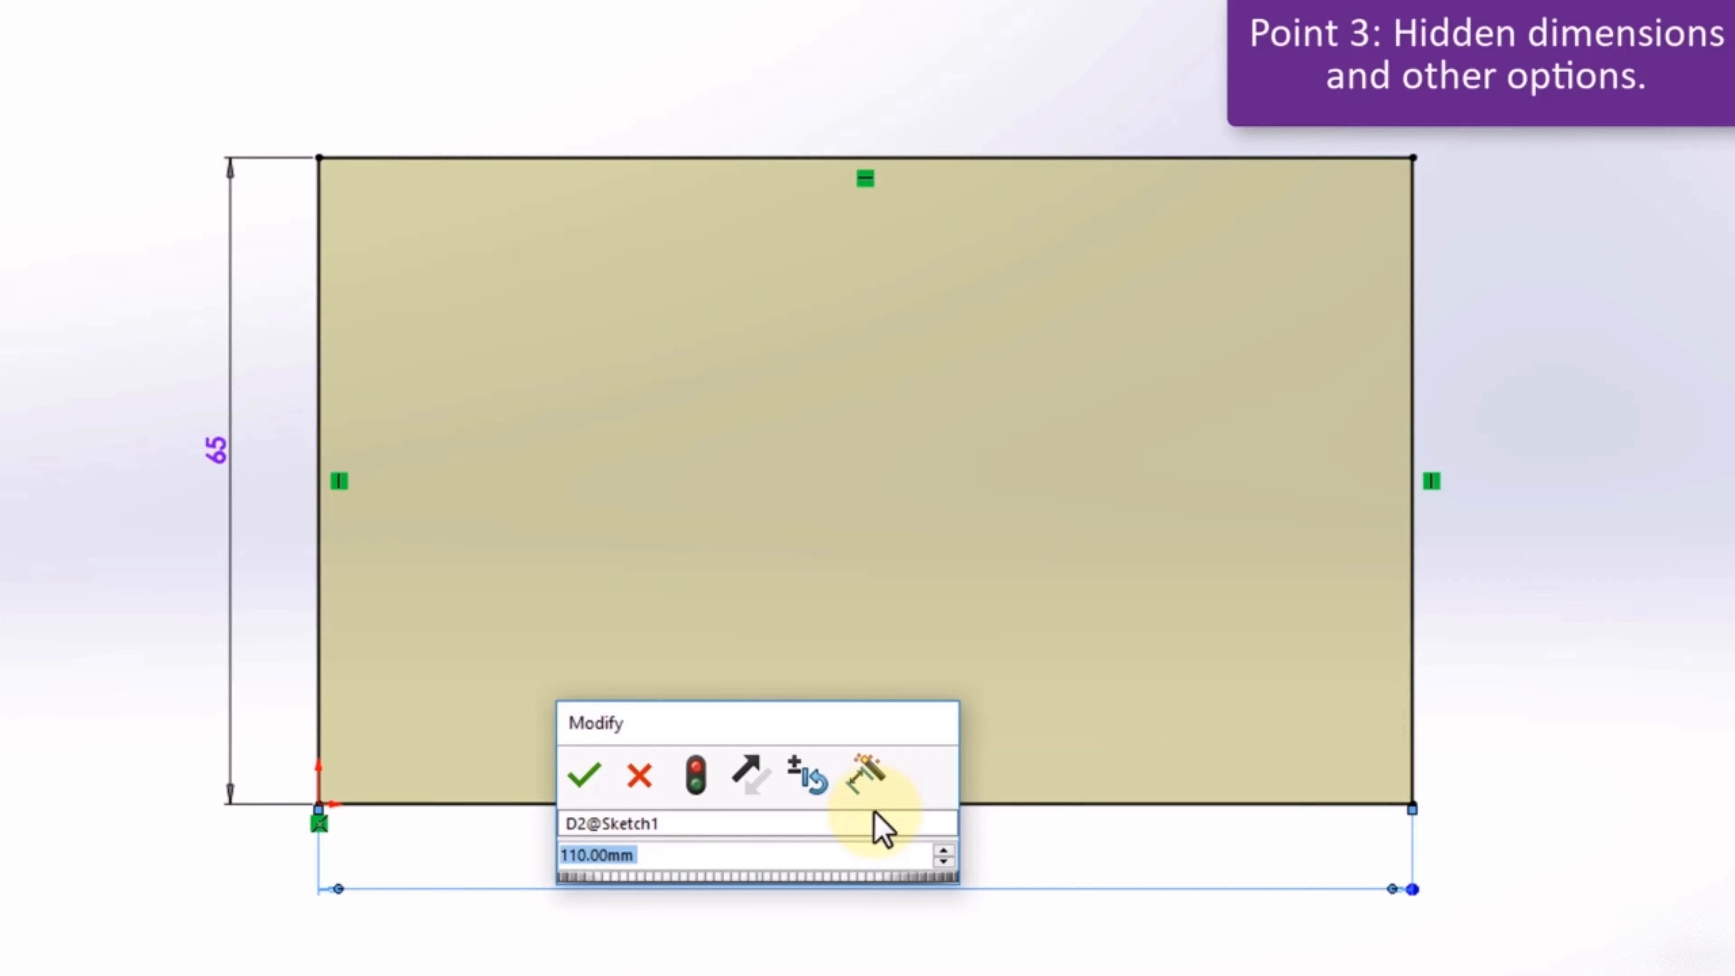
pyautogui.click(869, 779)
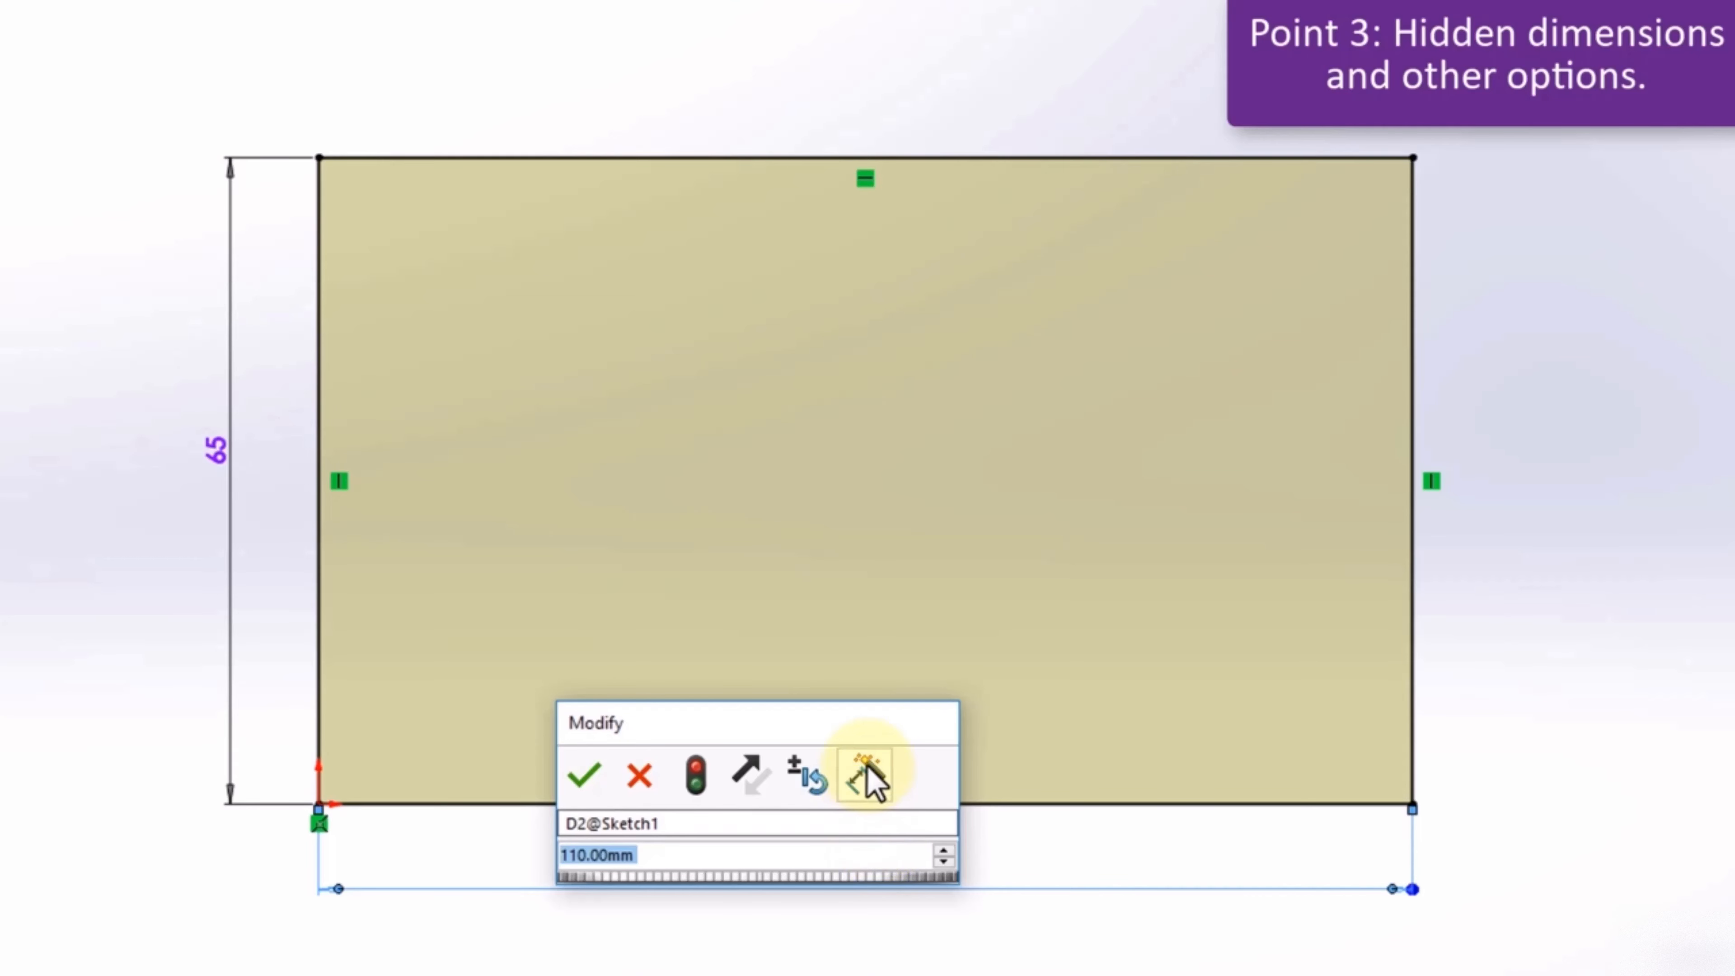
pyautogui.click(864, 777)
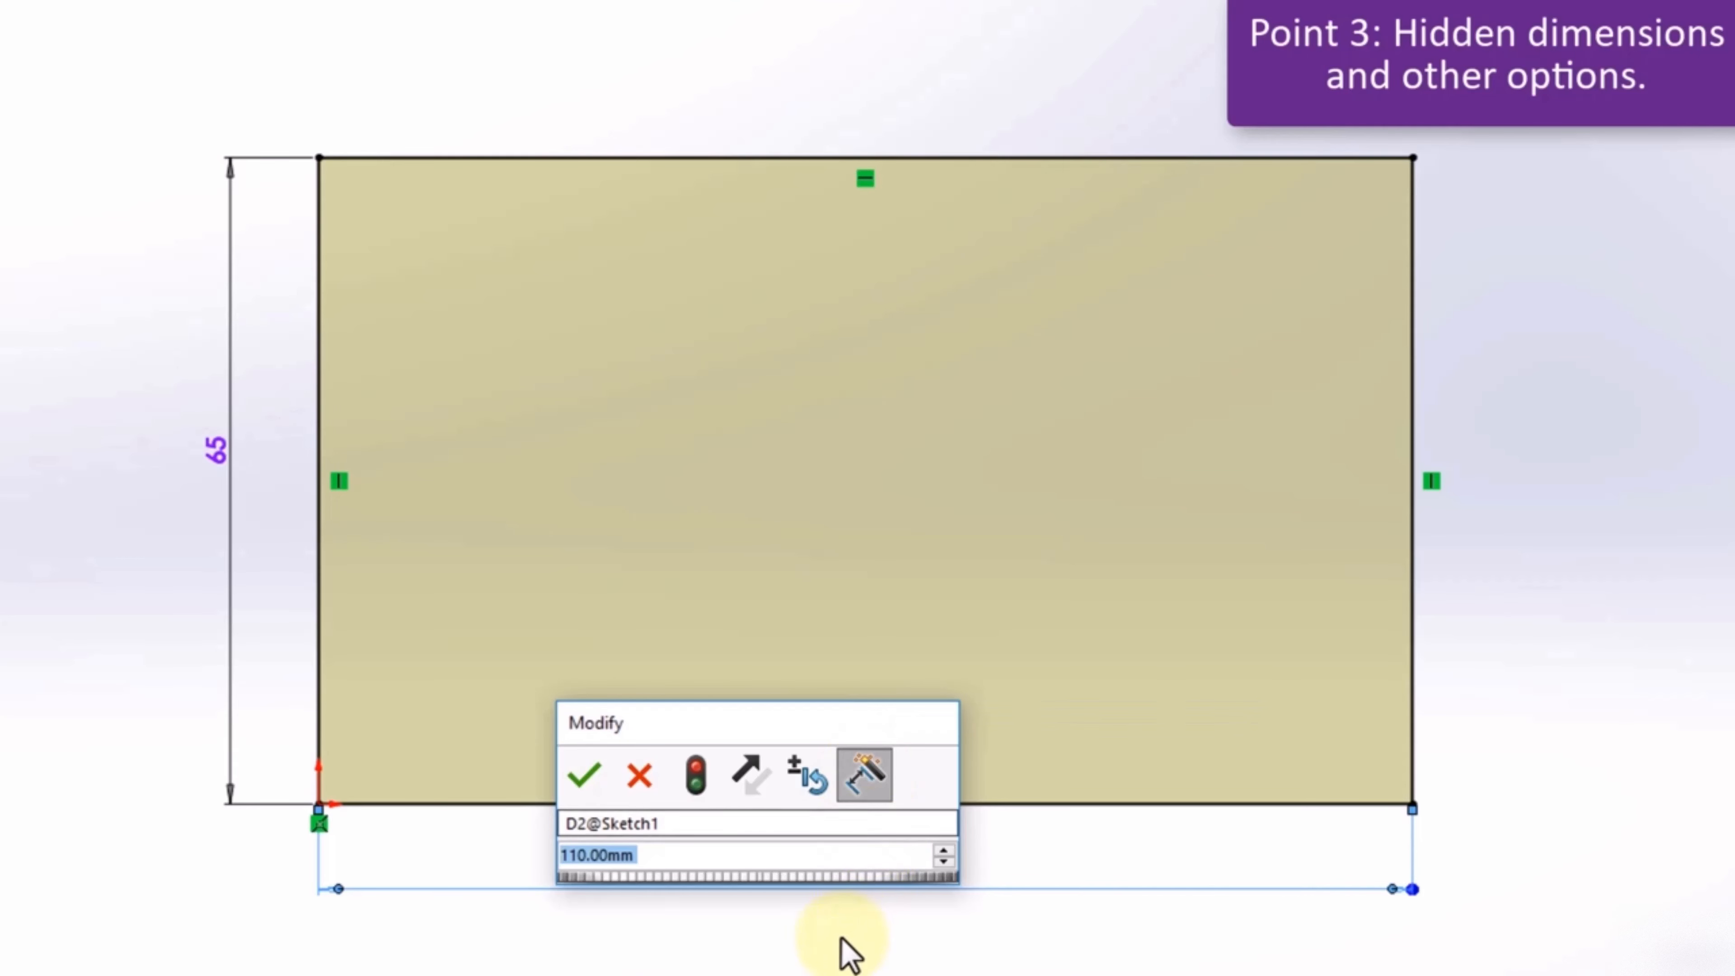
pyautogui.click(578, 785)
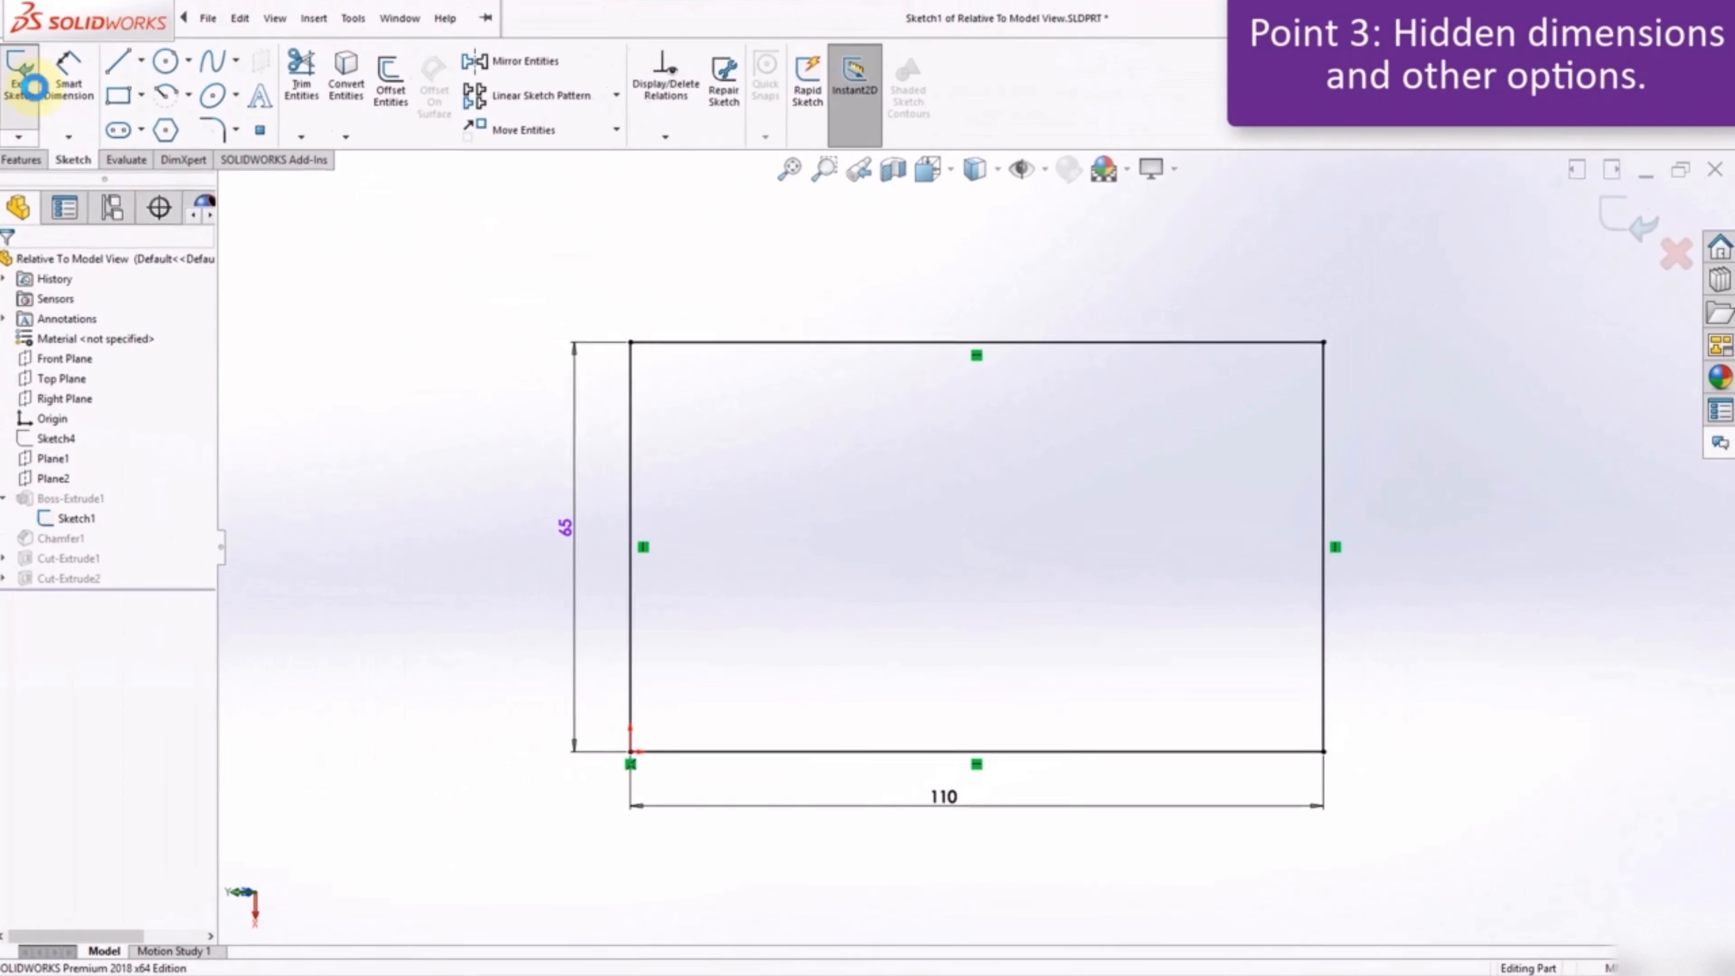
pyautogui.click(33, 88)
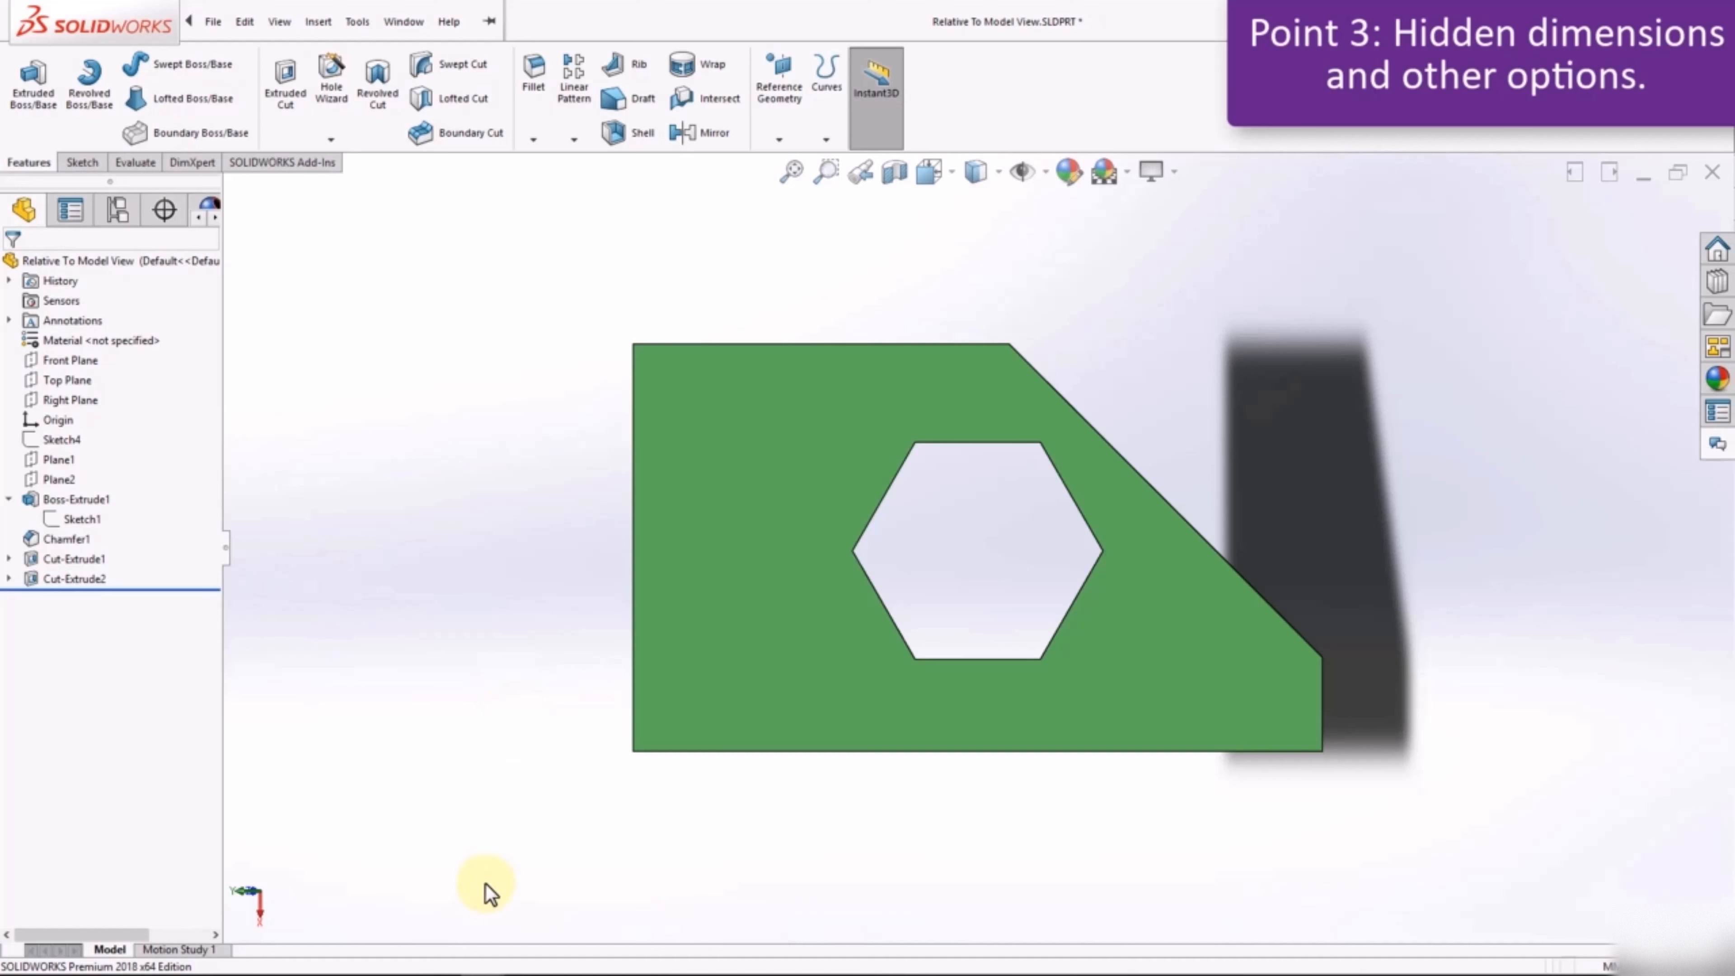
# Back in the drawing, insert the entire model's items into the front view only and place the 110 dimension below the 55 dimension
pyautogui.click(1643, 175)
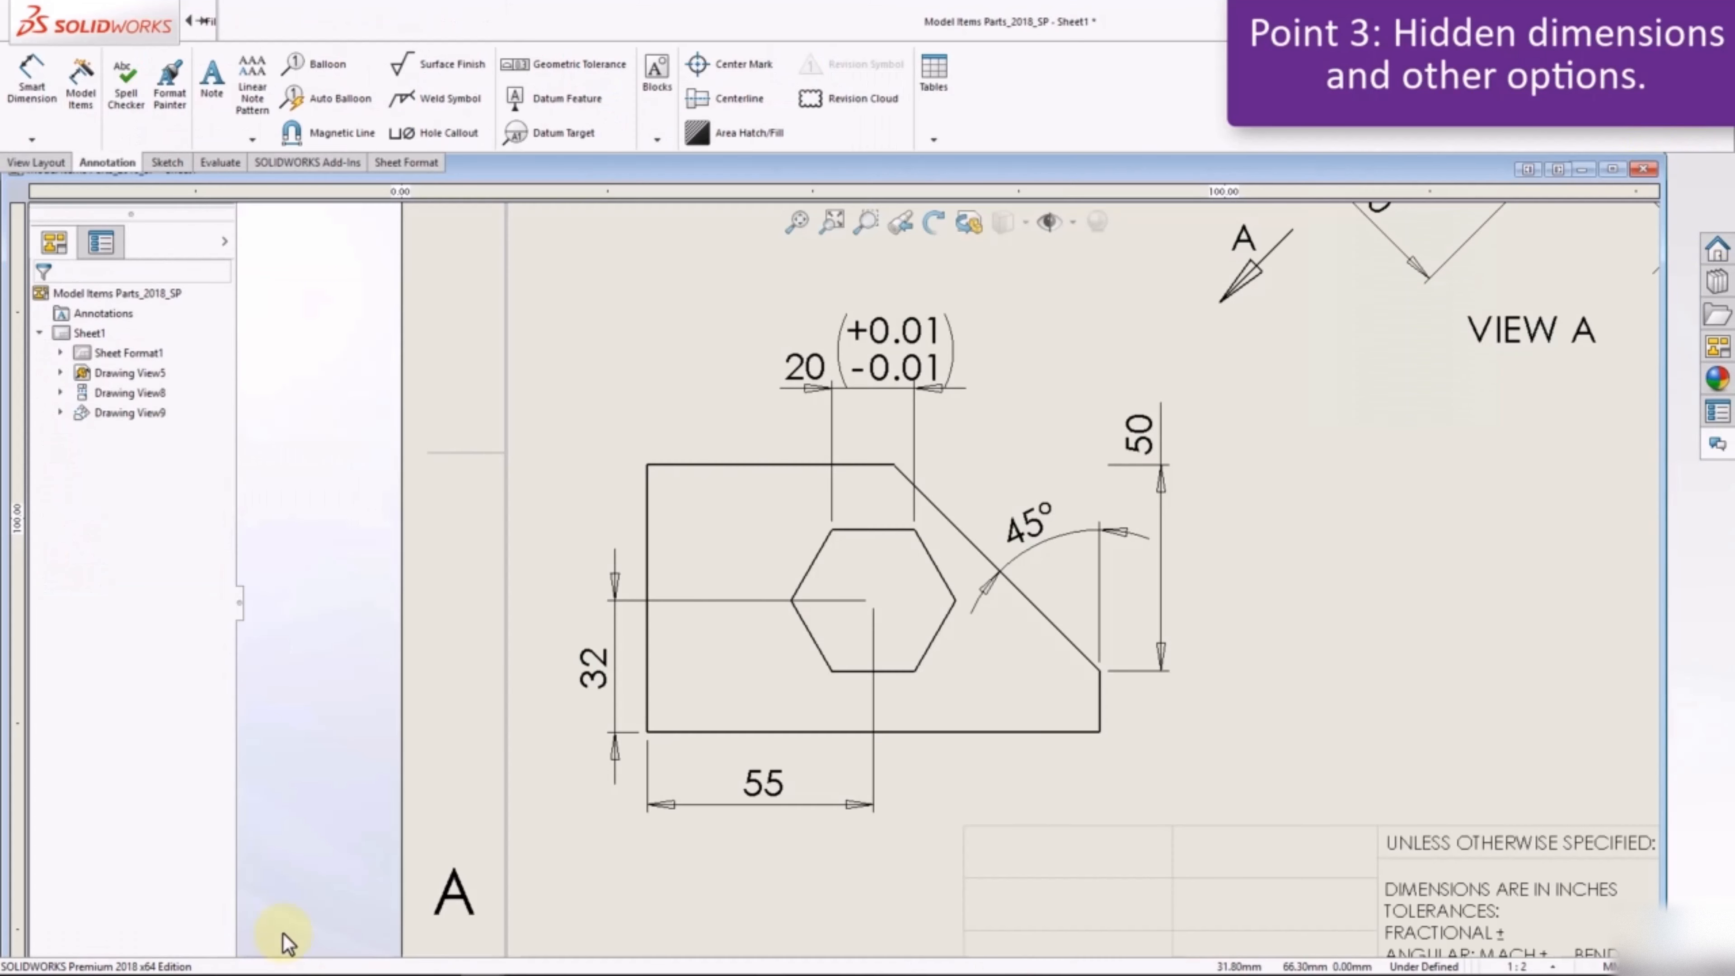
pyautogui.click(599, 475)
pyautogui.click(80, 81)
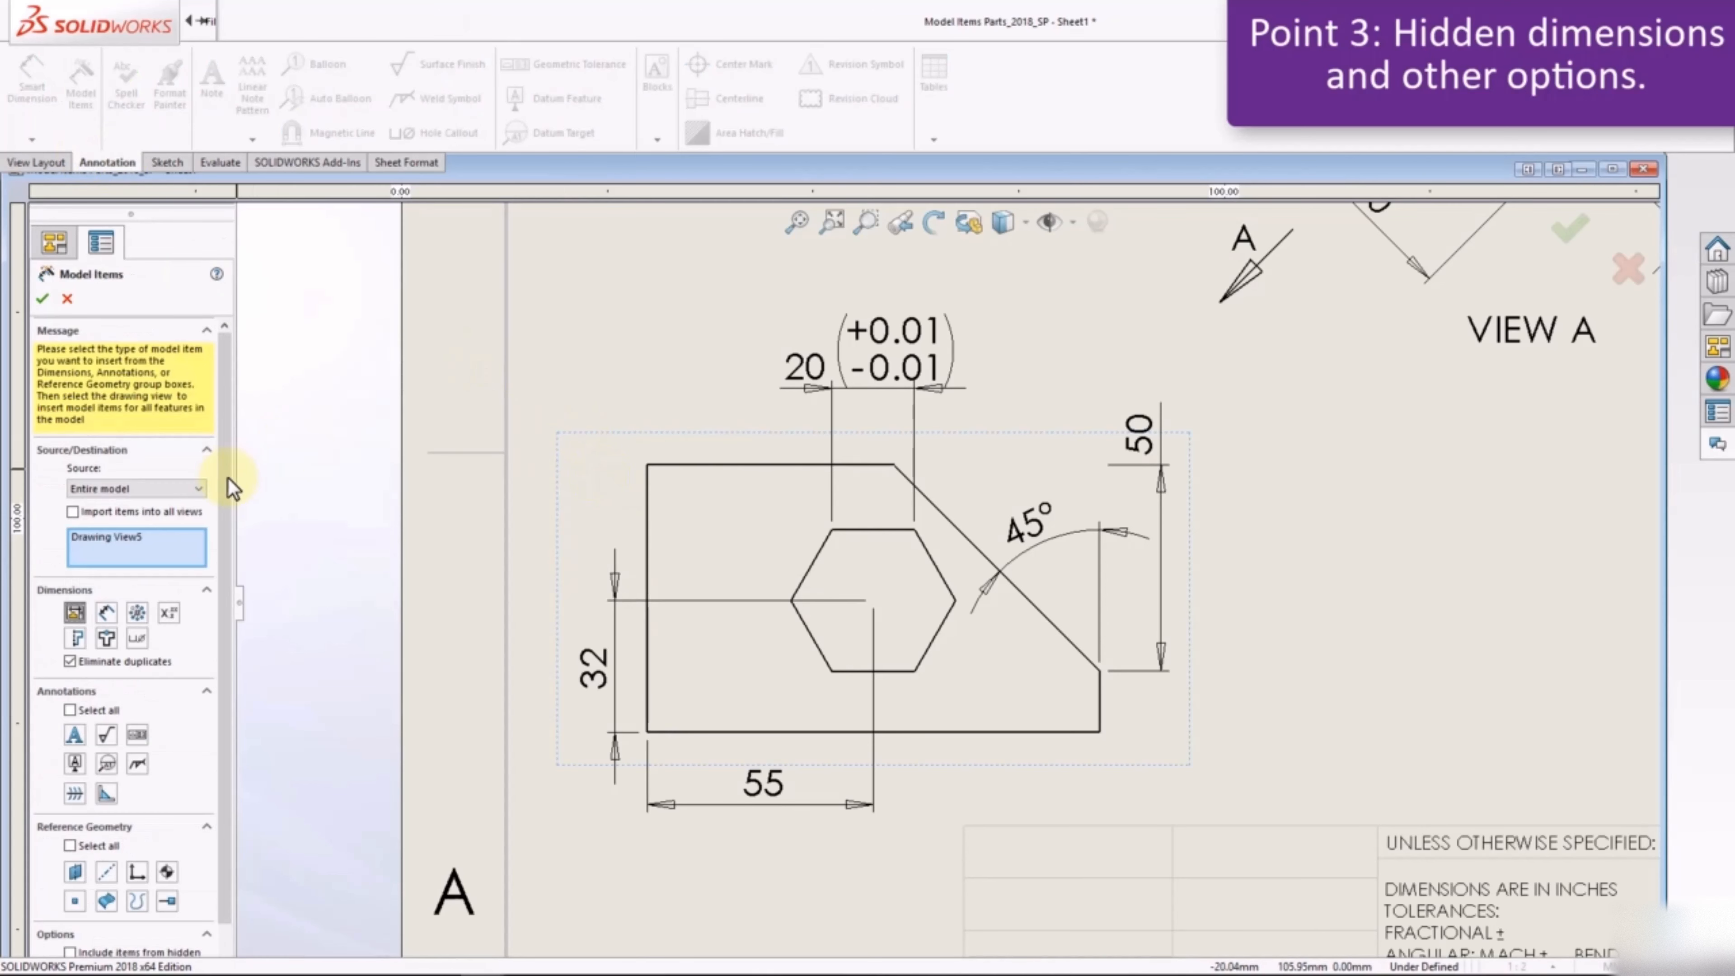
pyautogui.click(44, 295)
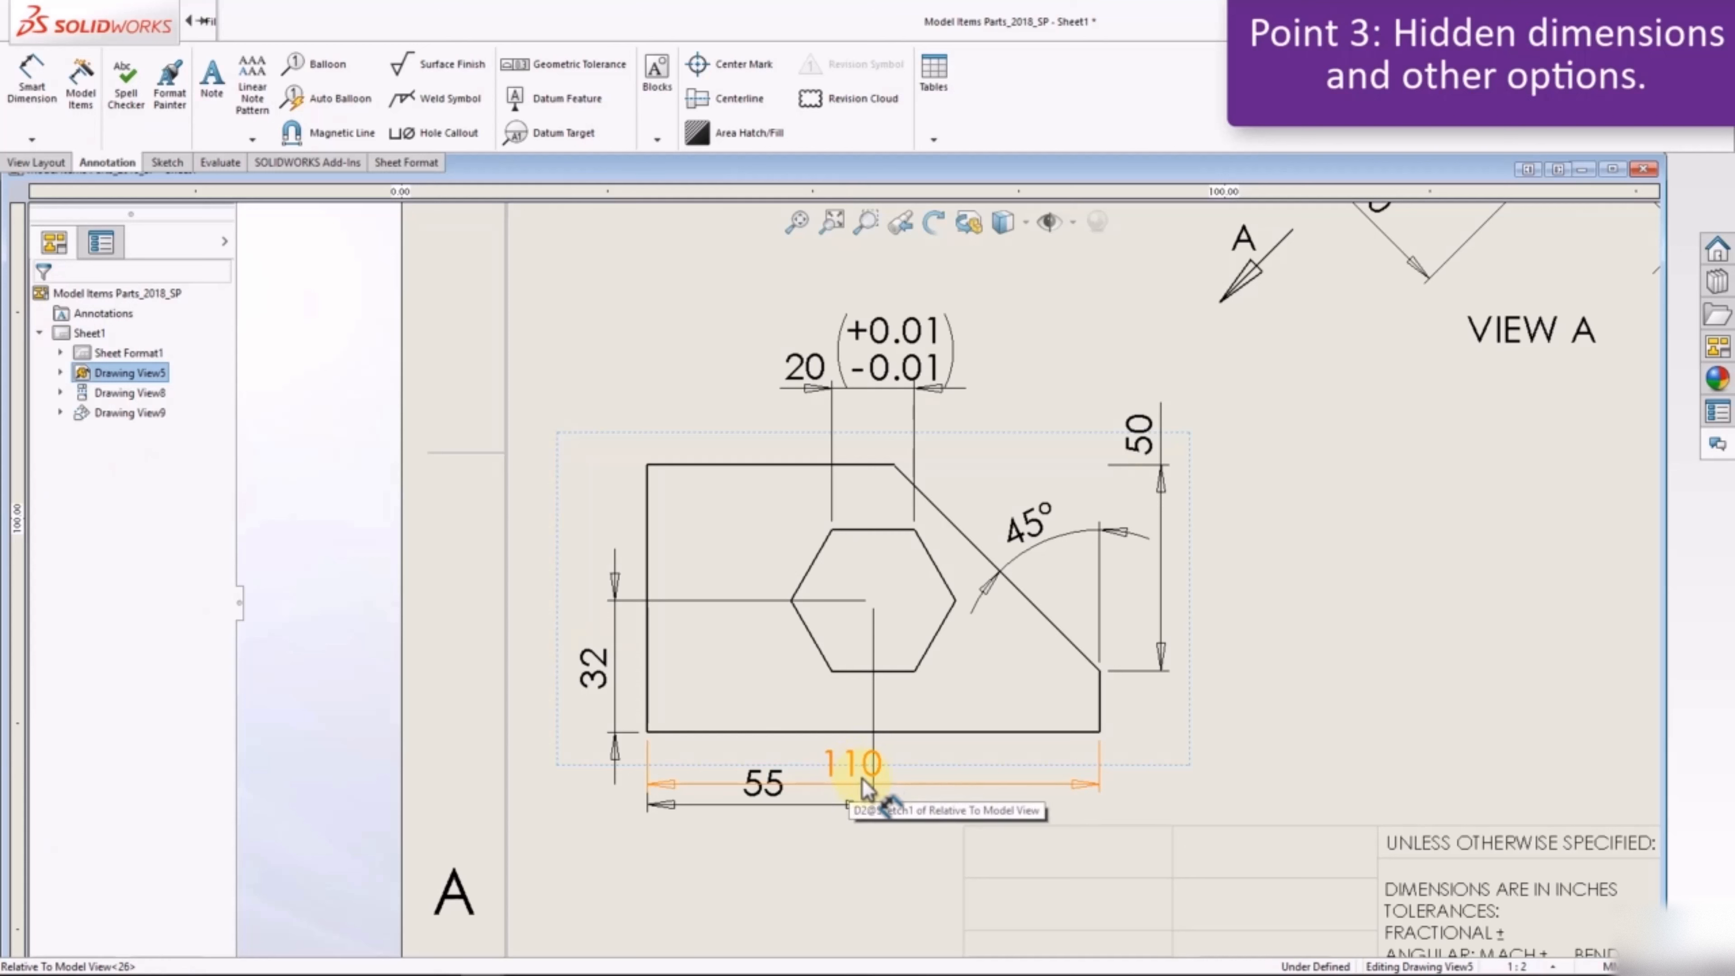
pyautogui.moveTo(862, 778); pyautogui.dragTo(873, 868)
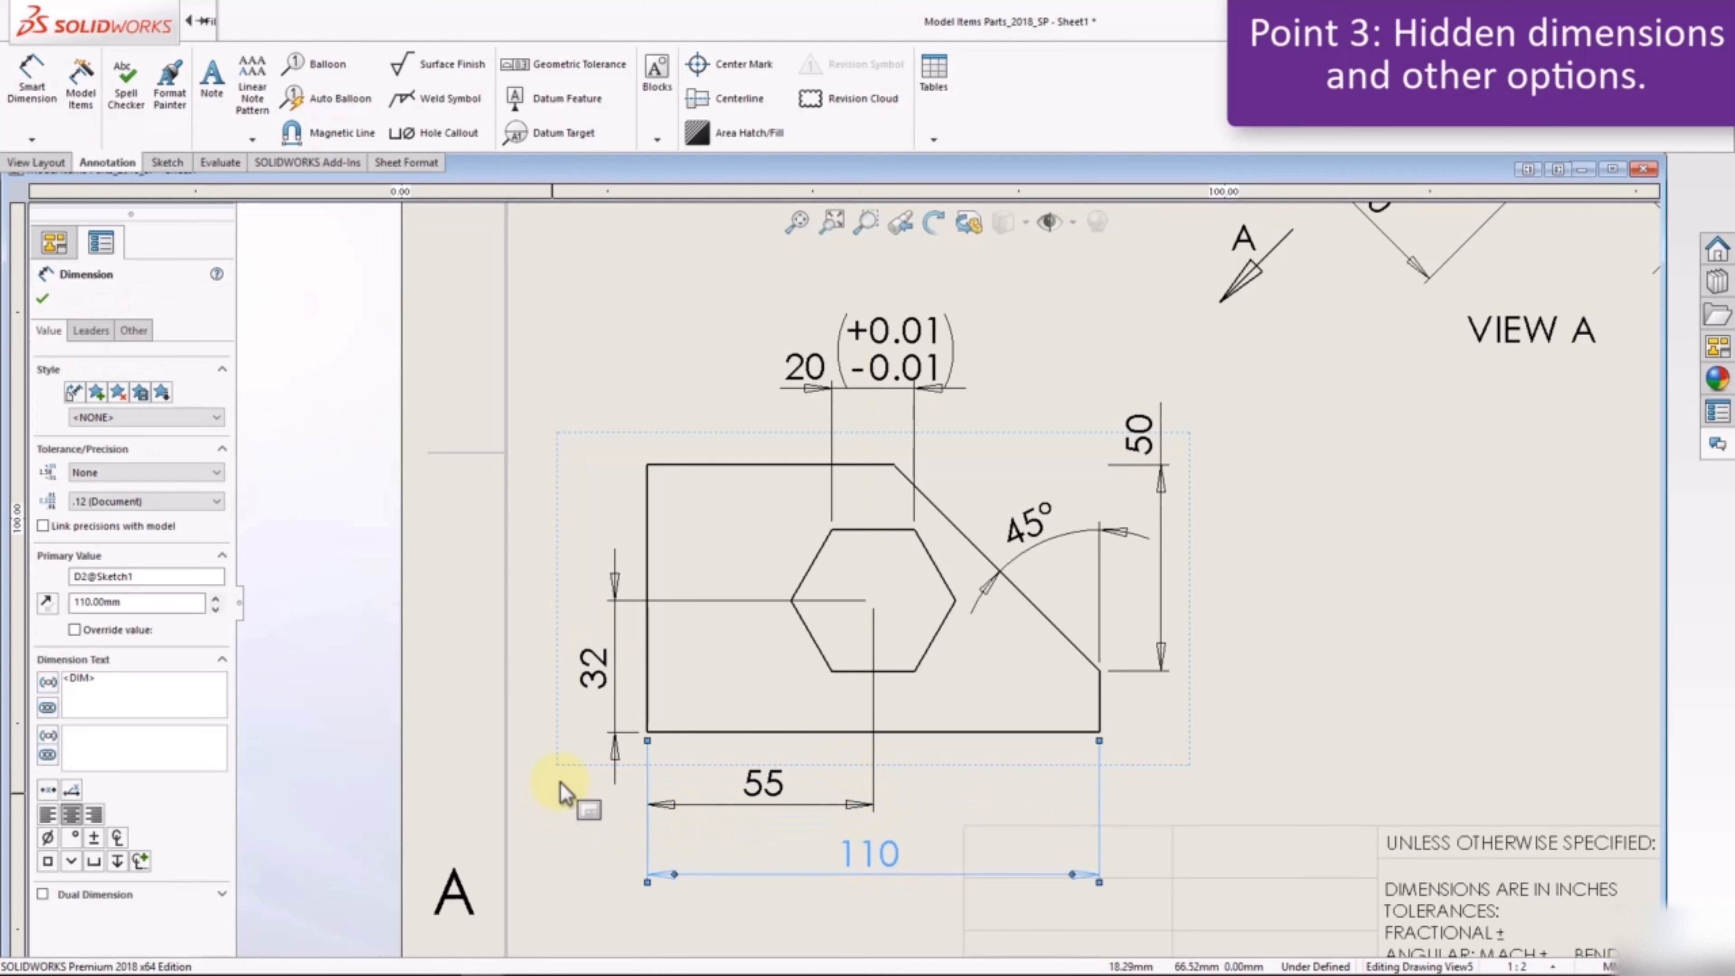
# Insert the entire model's items into all views, including dimensions not marked for drawing, and place the 65 dimension outside the 32 dimension
pyautogui.click(567, 793)
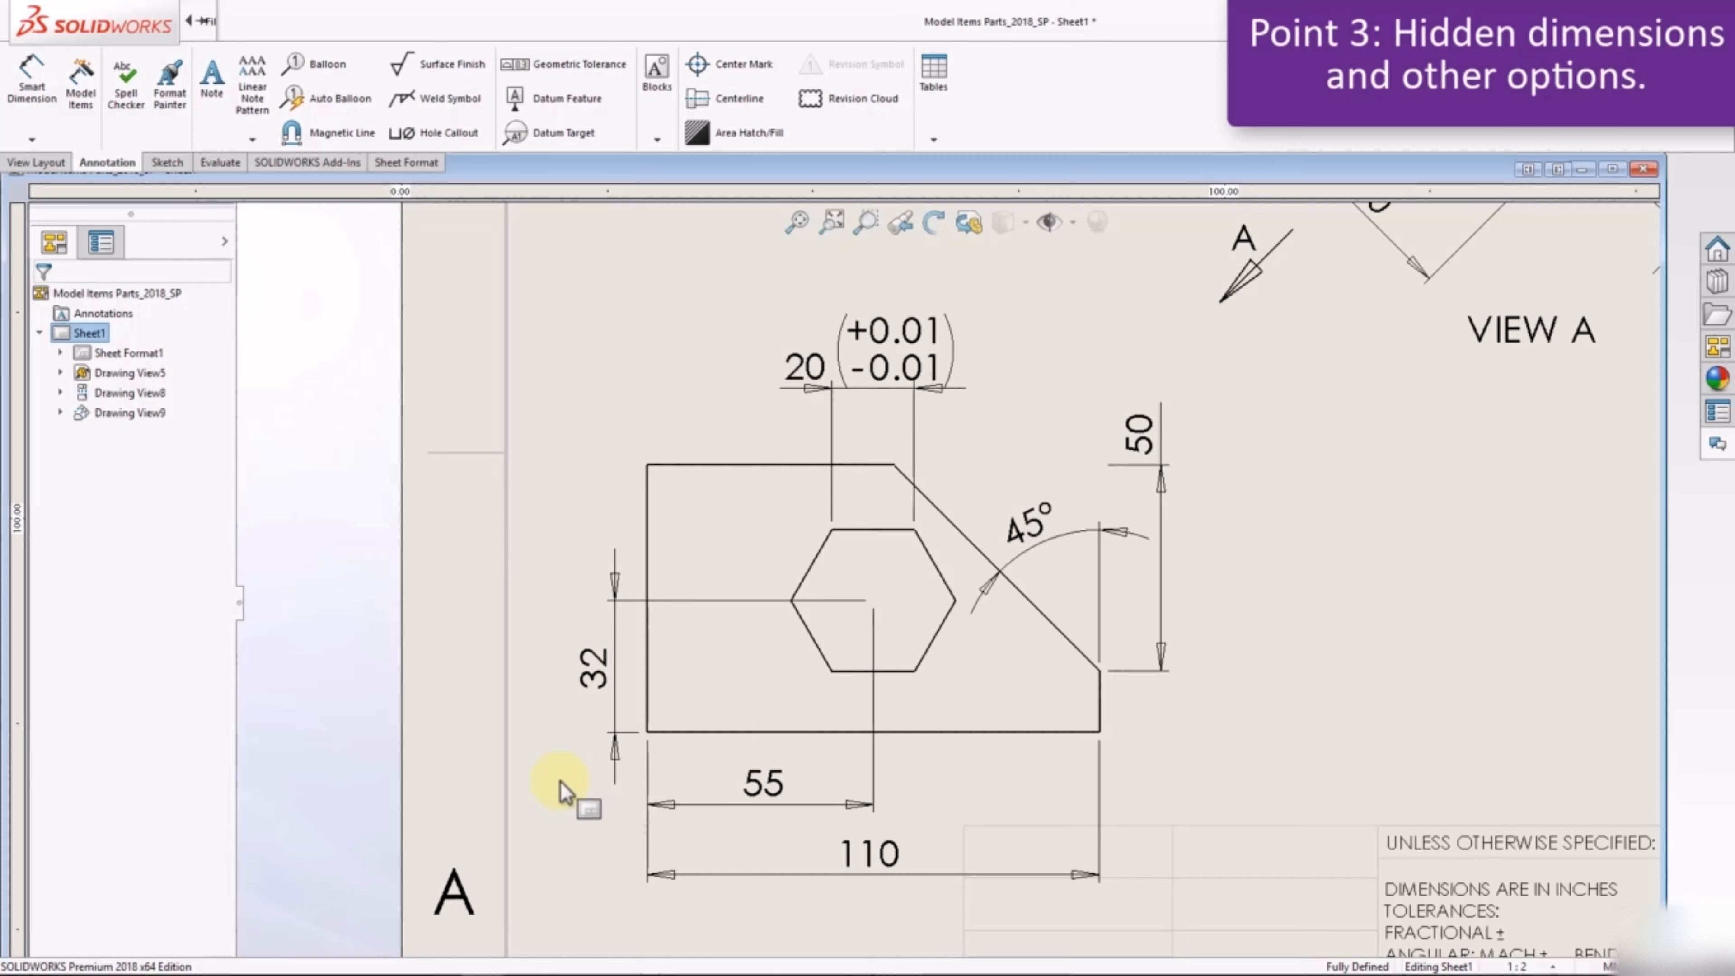
pyautogui.click(66, 96)
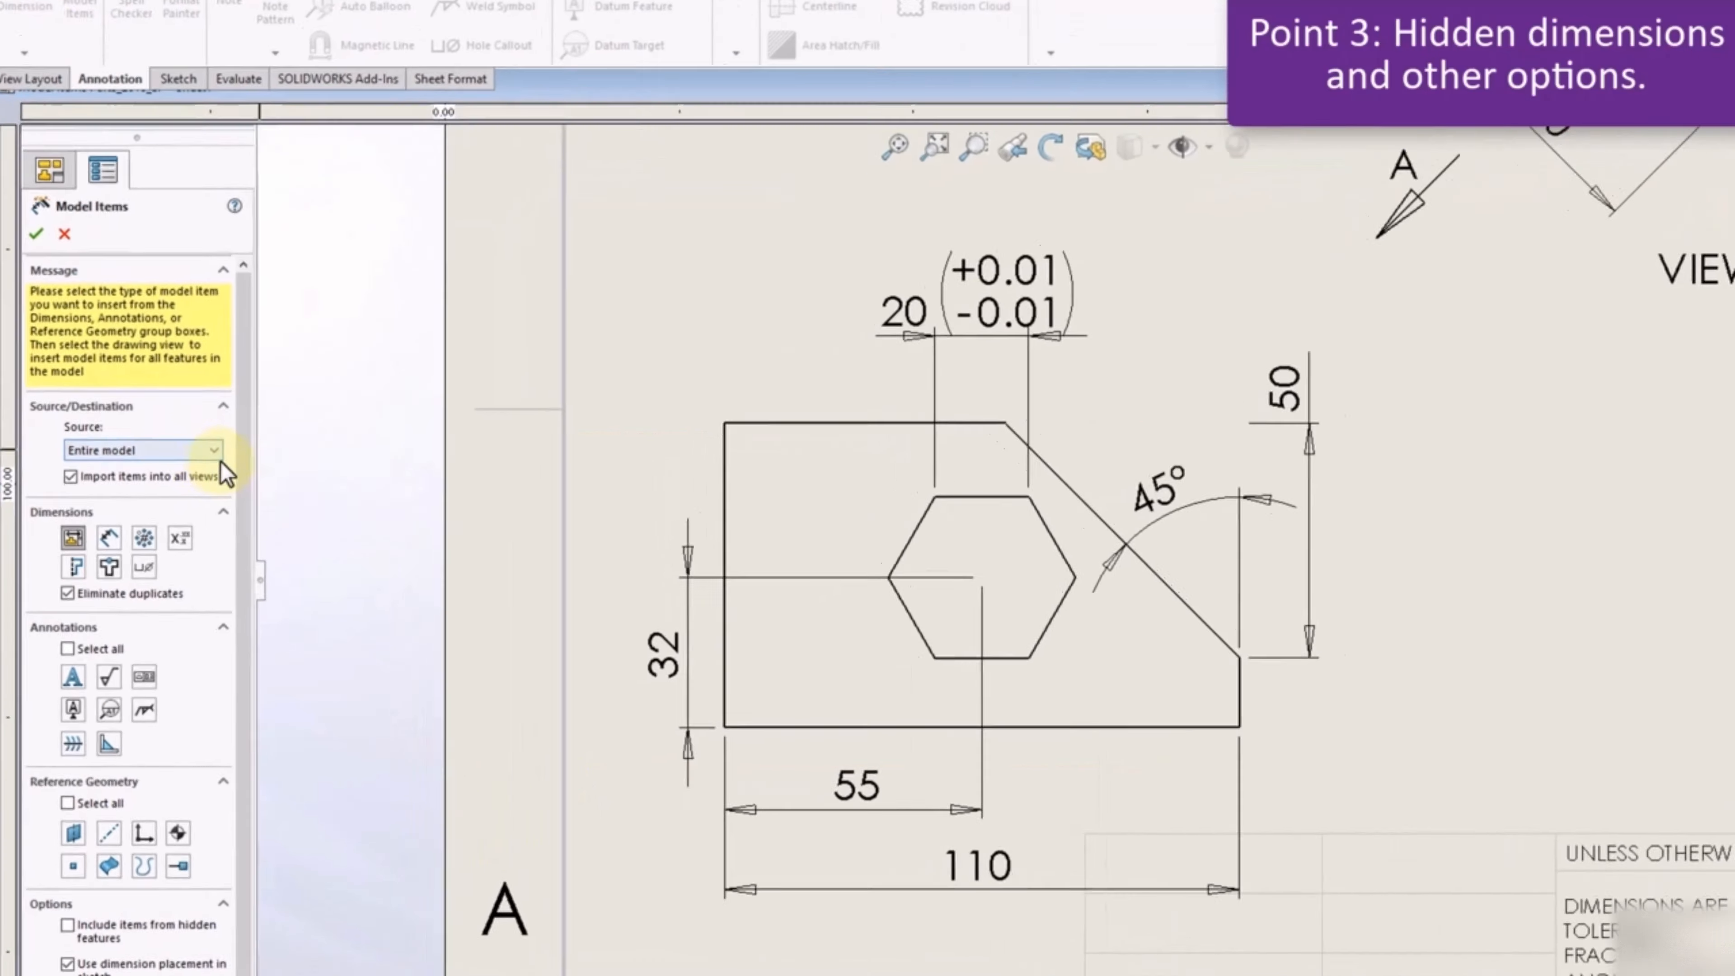
pyautogui.scroll(-1, 242, 467)
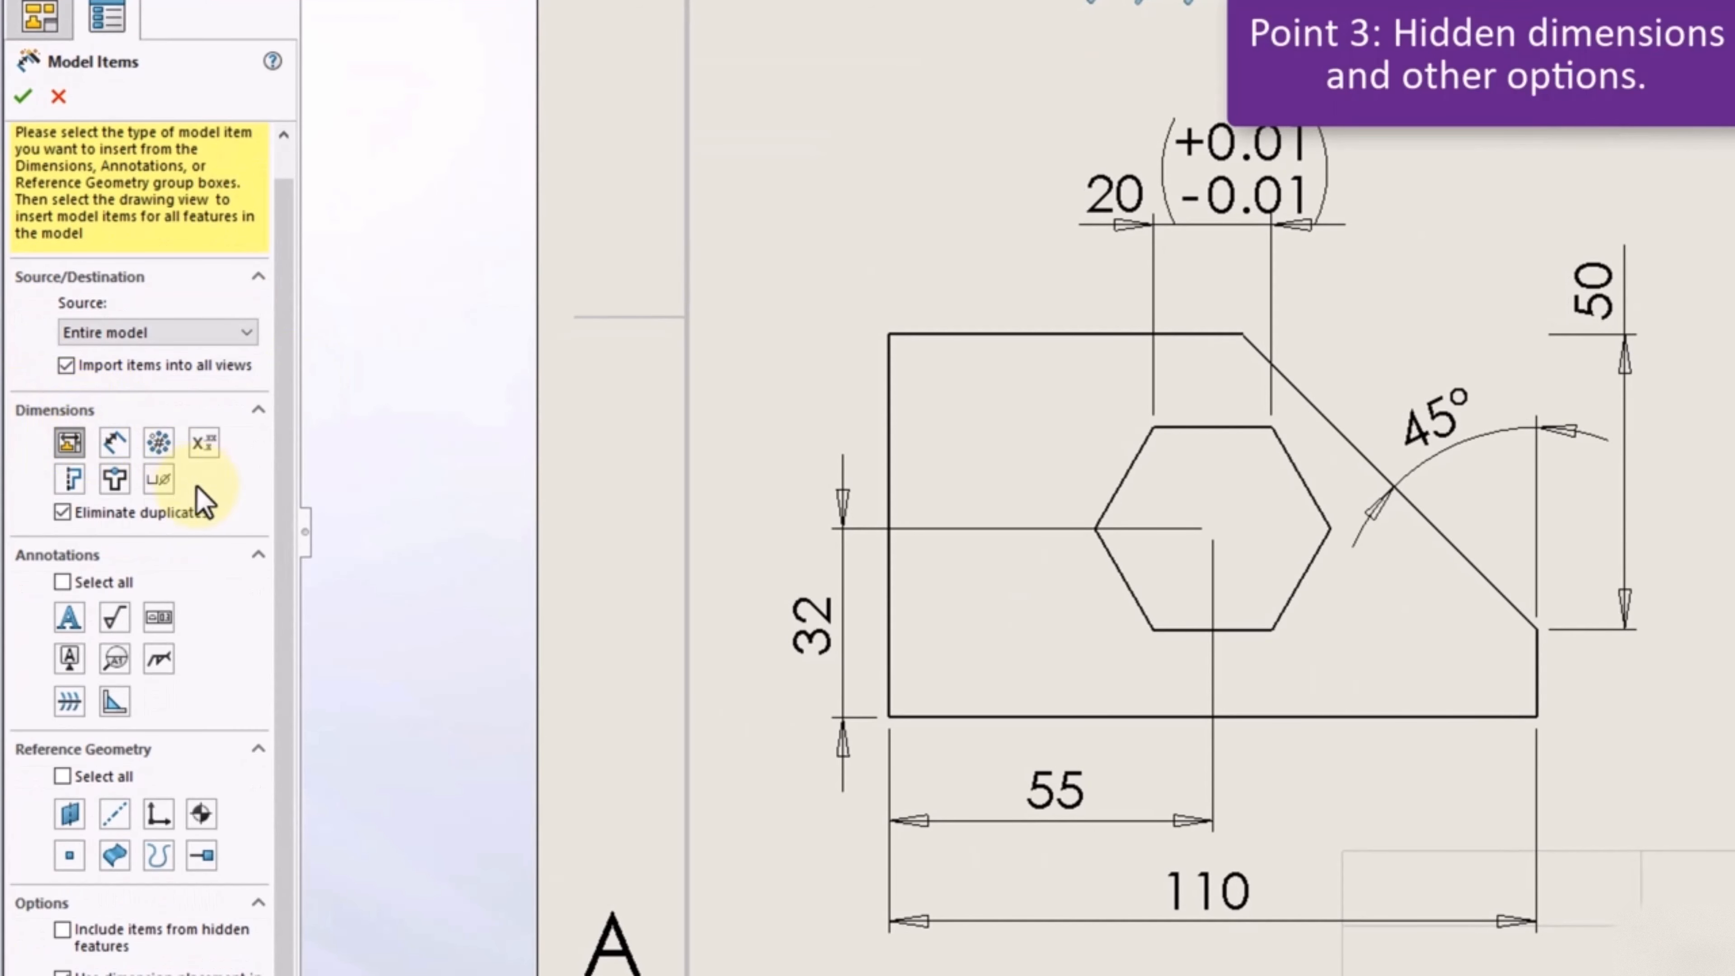
pyautogui.click(69, 443)
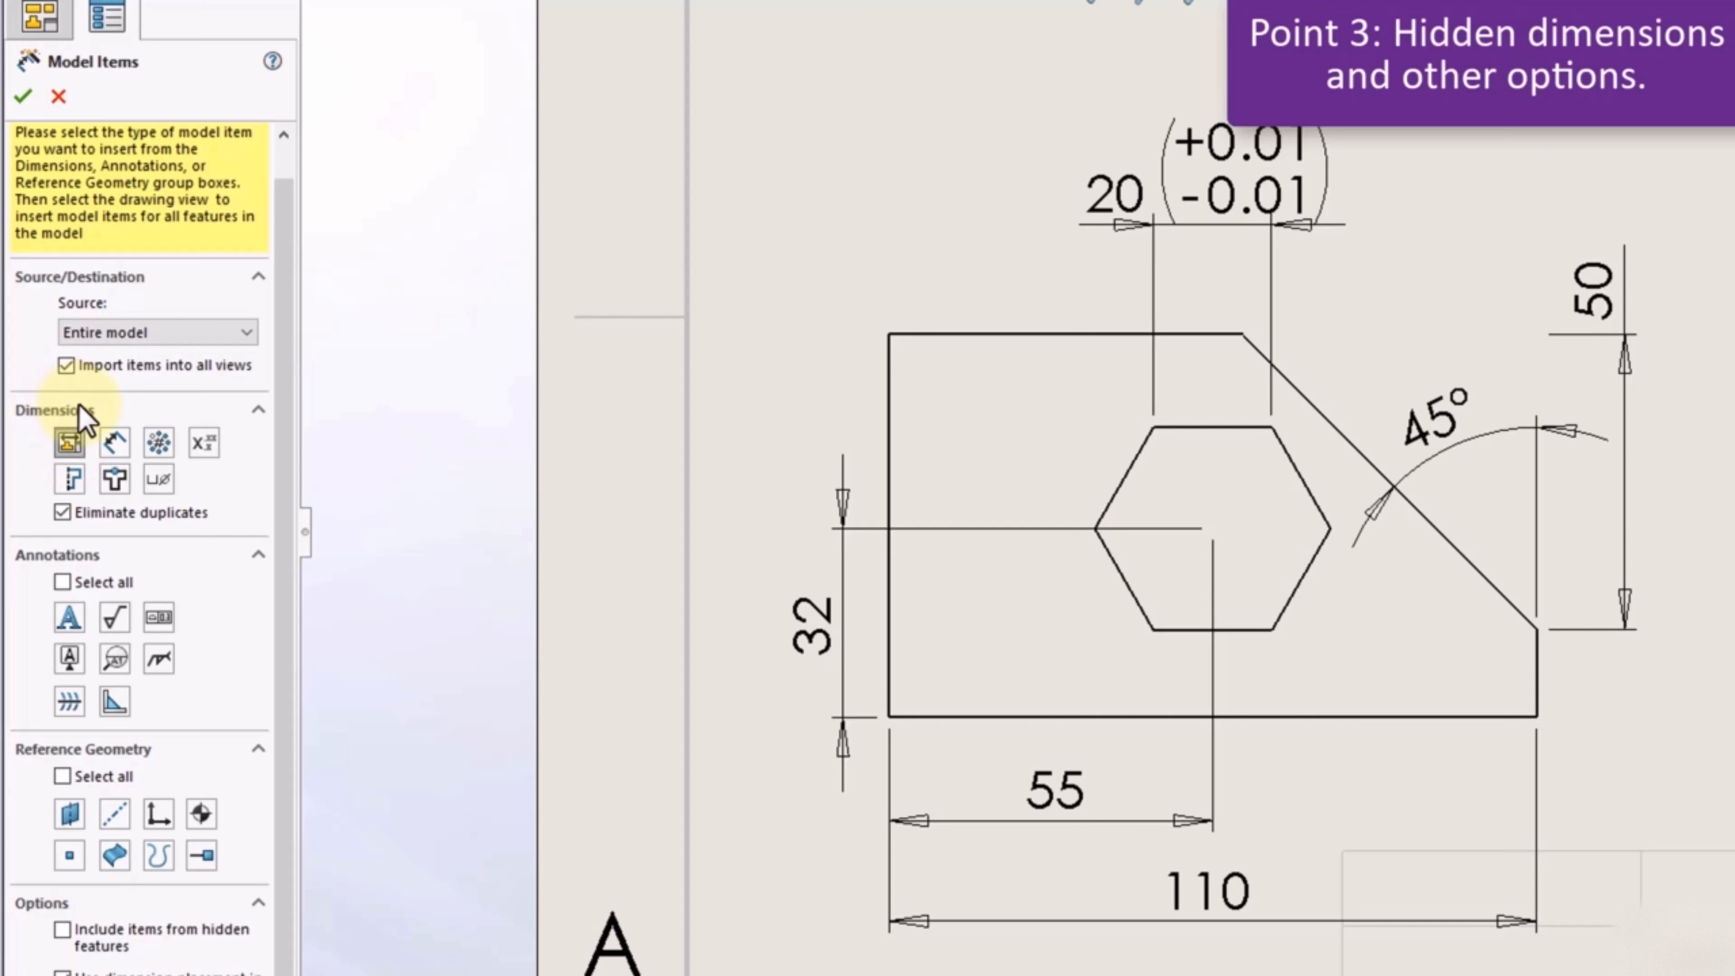
pyautogui.click(115, 441)
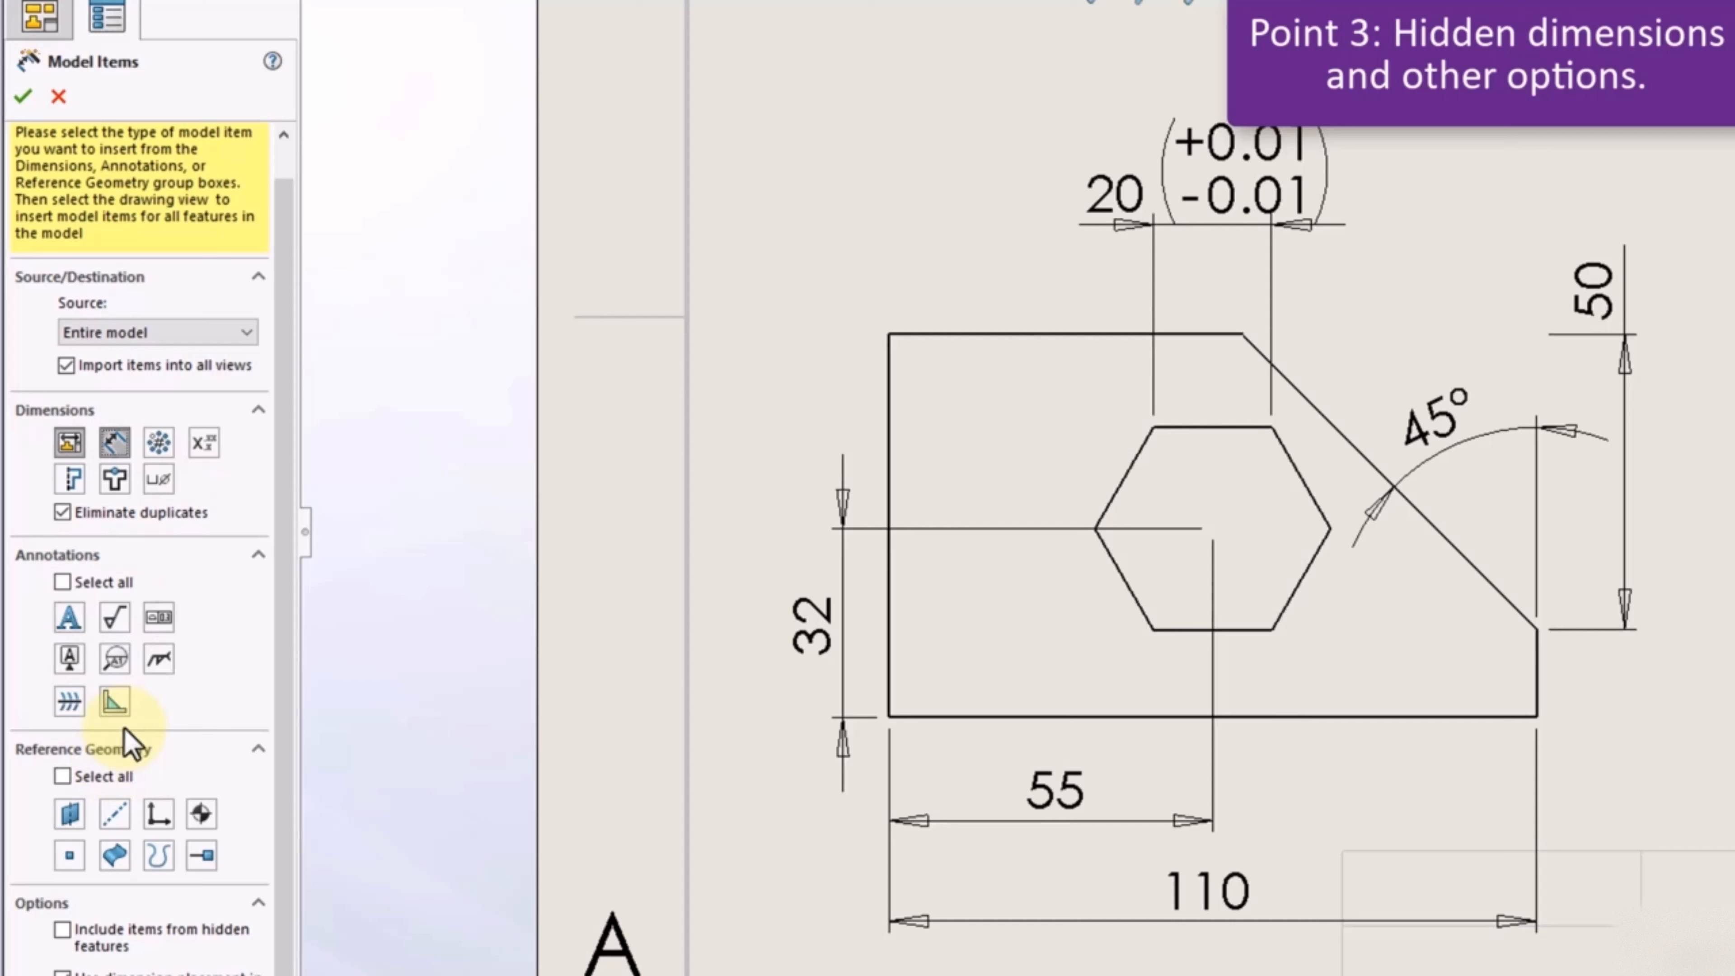
pyautogui.click(115, 448)
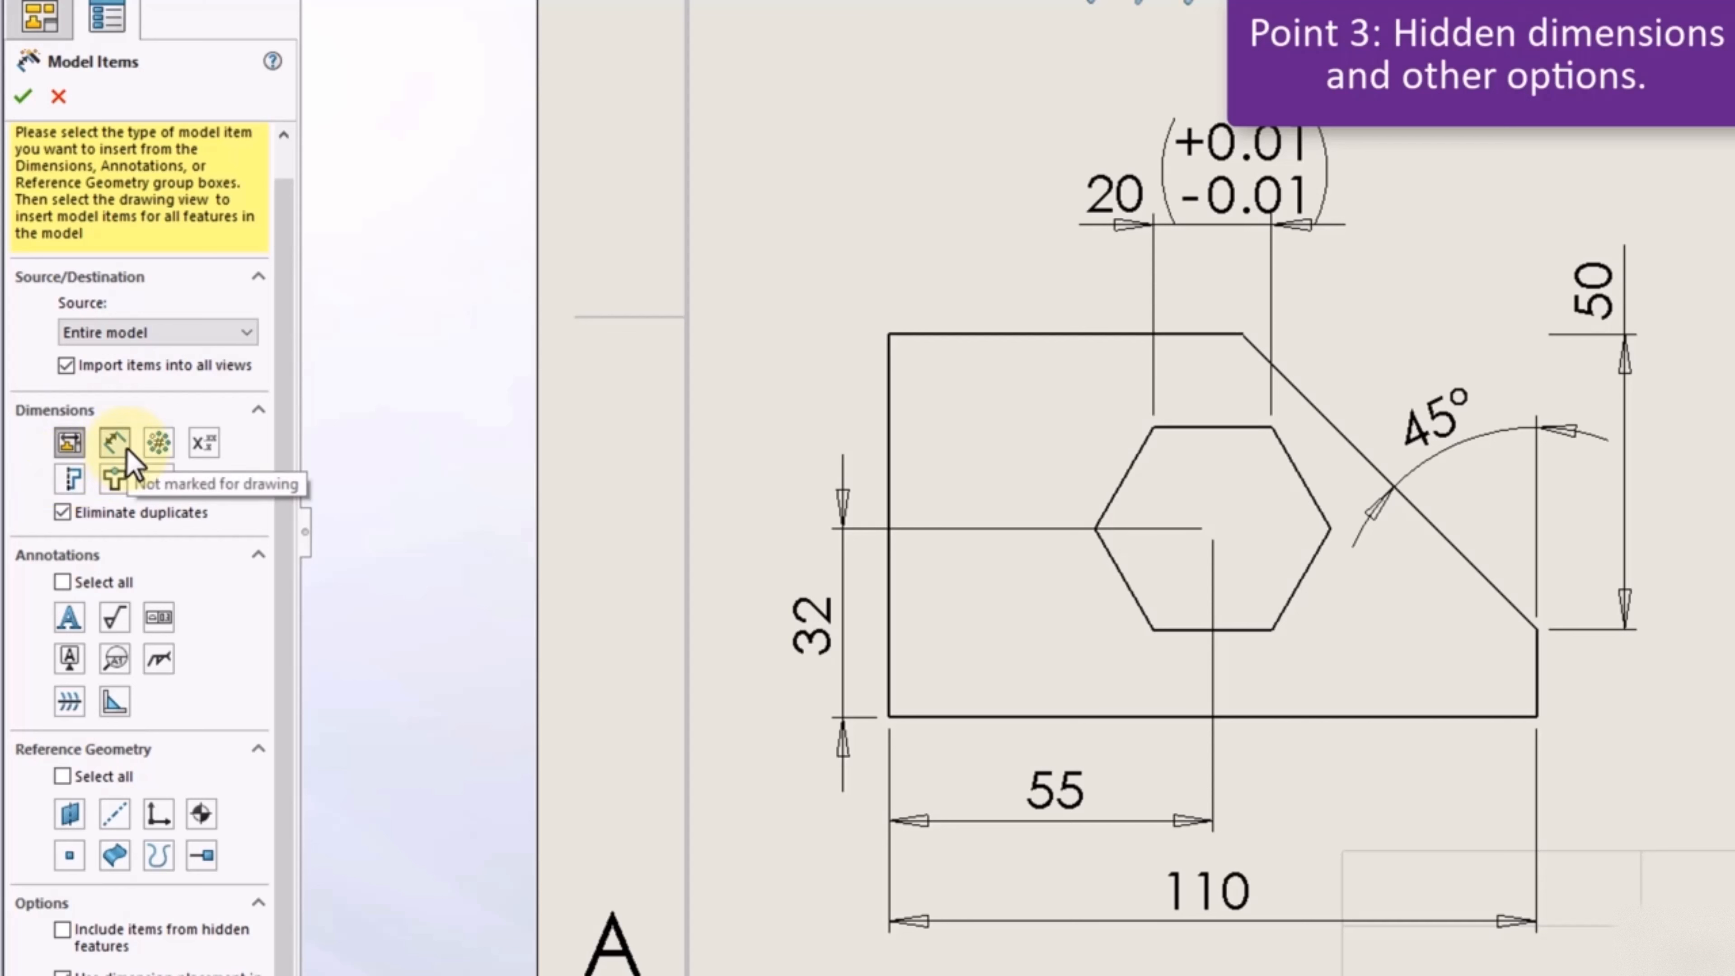
pyautogui.click(125, 448)
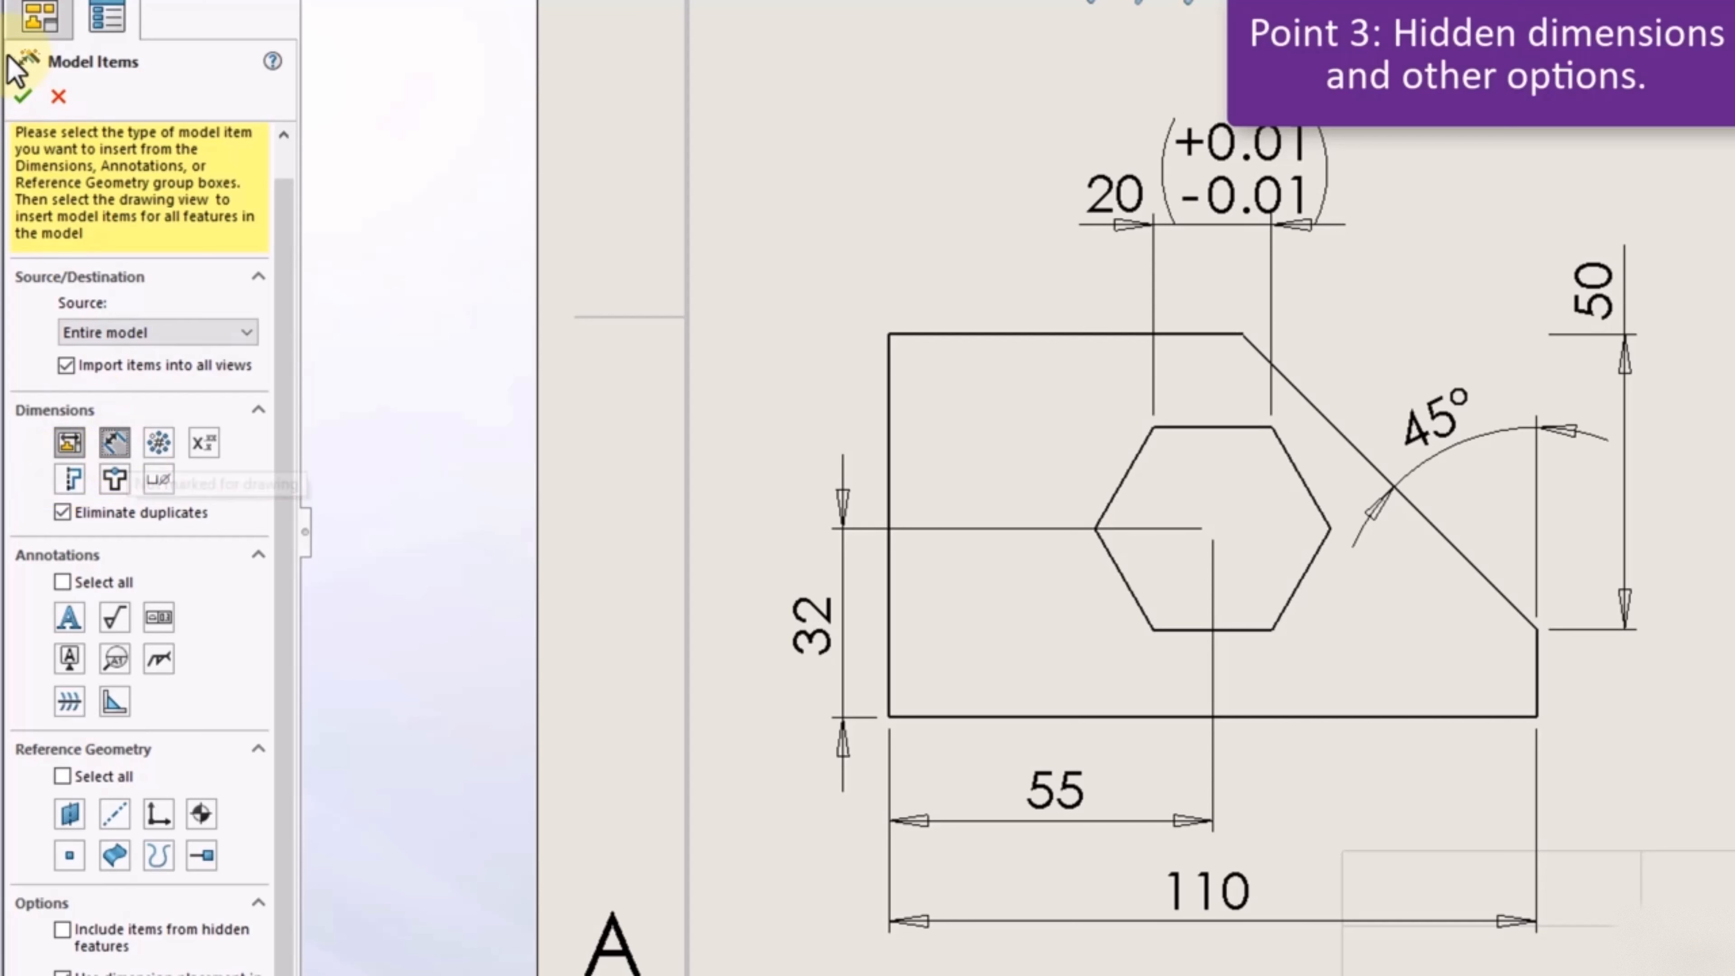
pyautogui.click(23, 96)
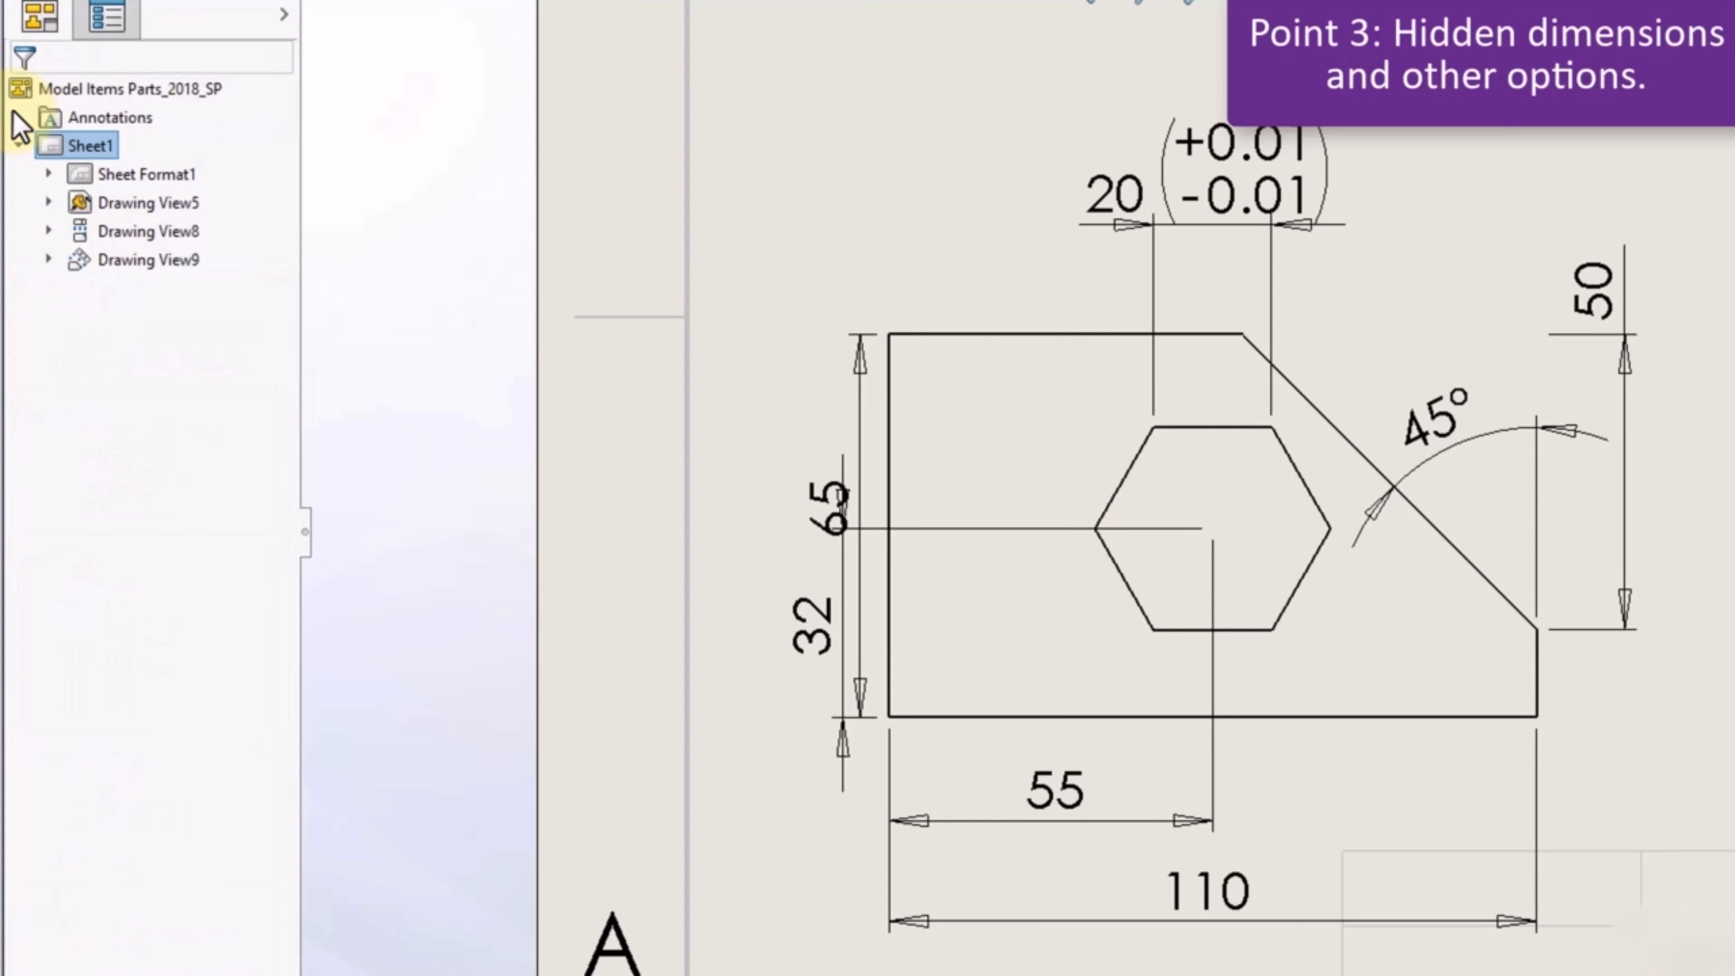
pyautogui.moveTo(816, 557); pyautogui.dragTo(725, 558)
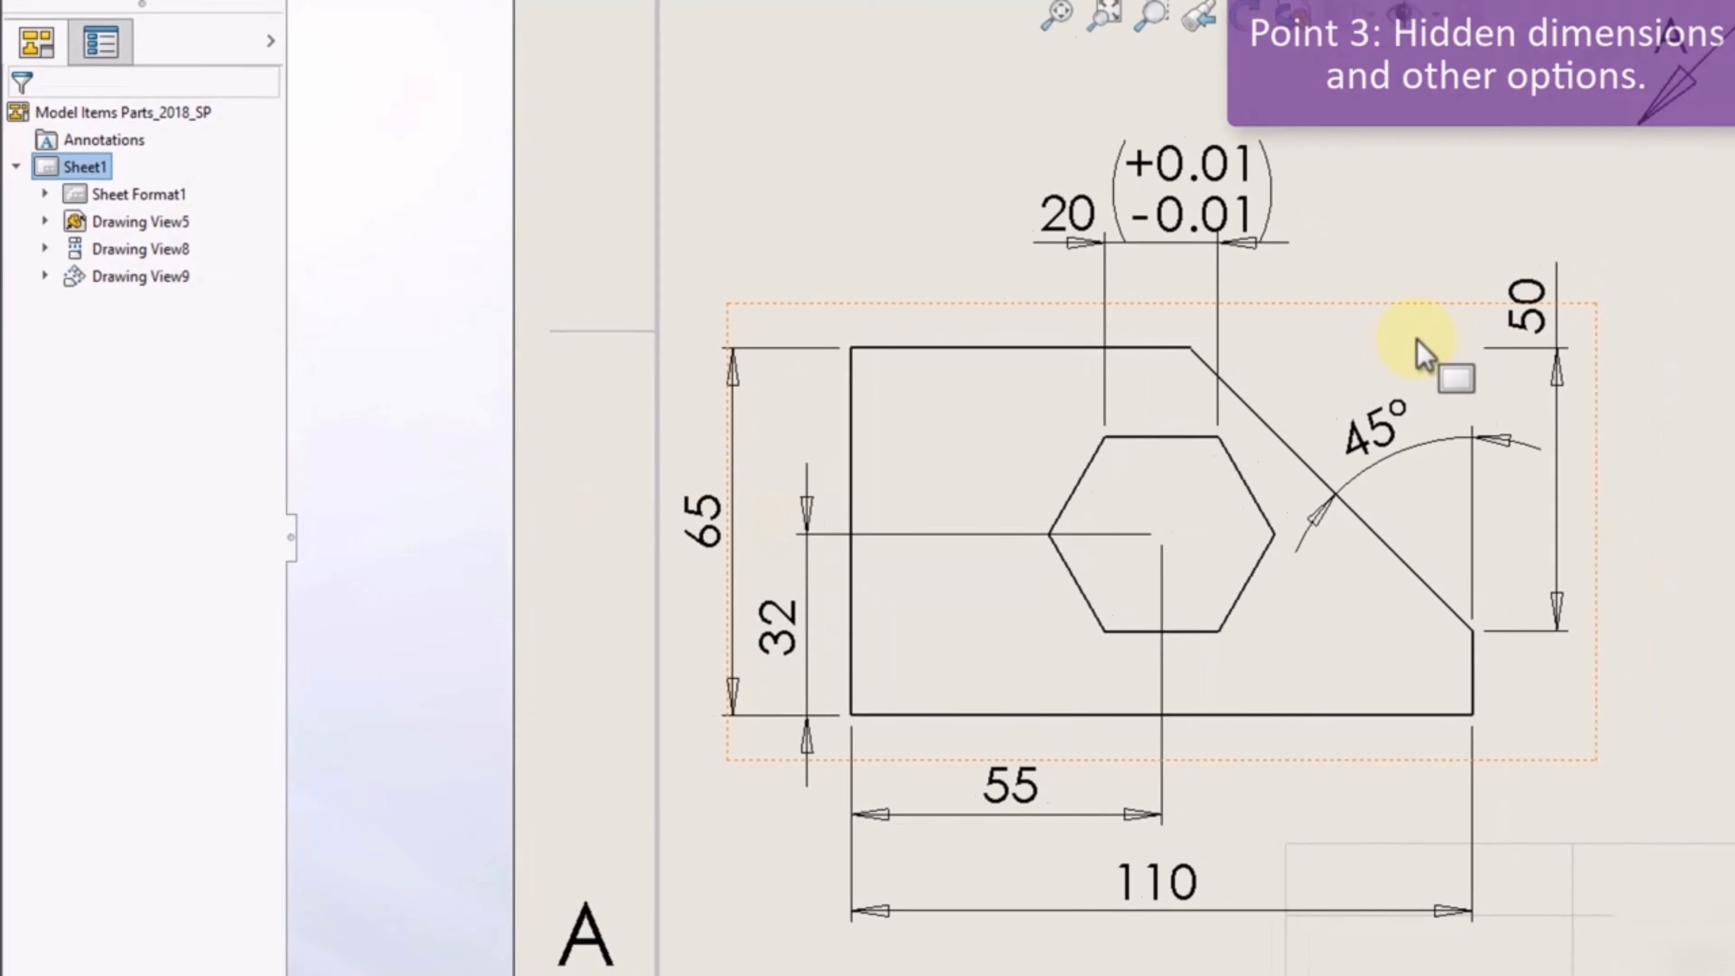
# Move the front view slightly up the sheet, away from the title block
pyautogui.scroll(-4, 1499, 329)
pyautogui.scroll(8, 1500, 332)
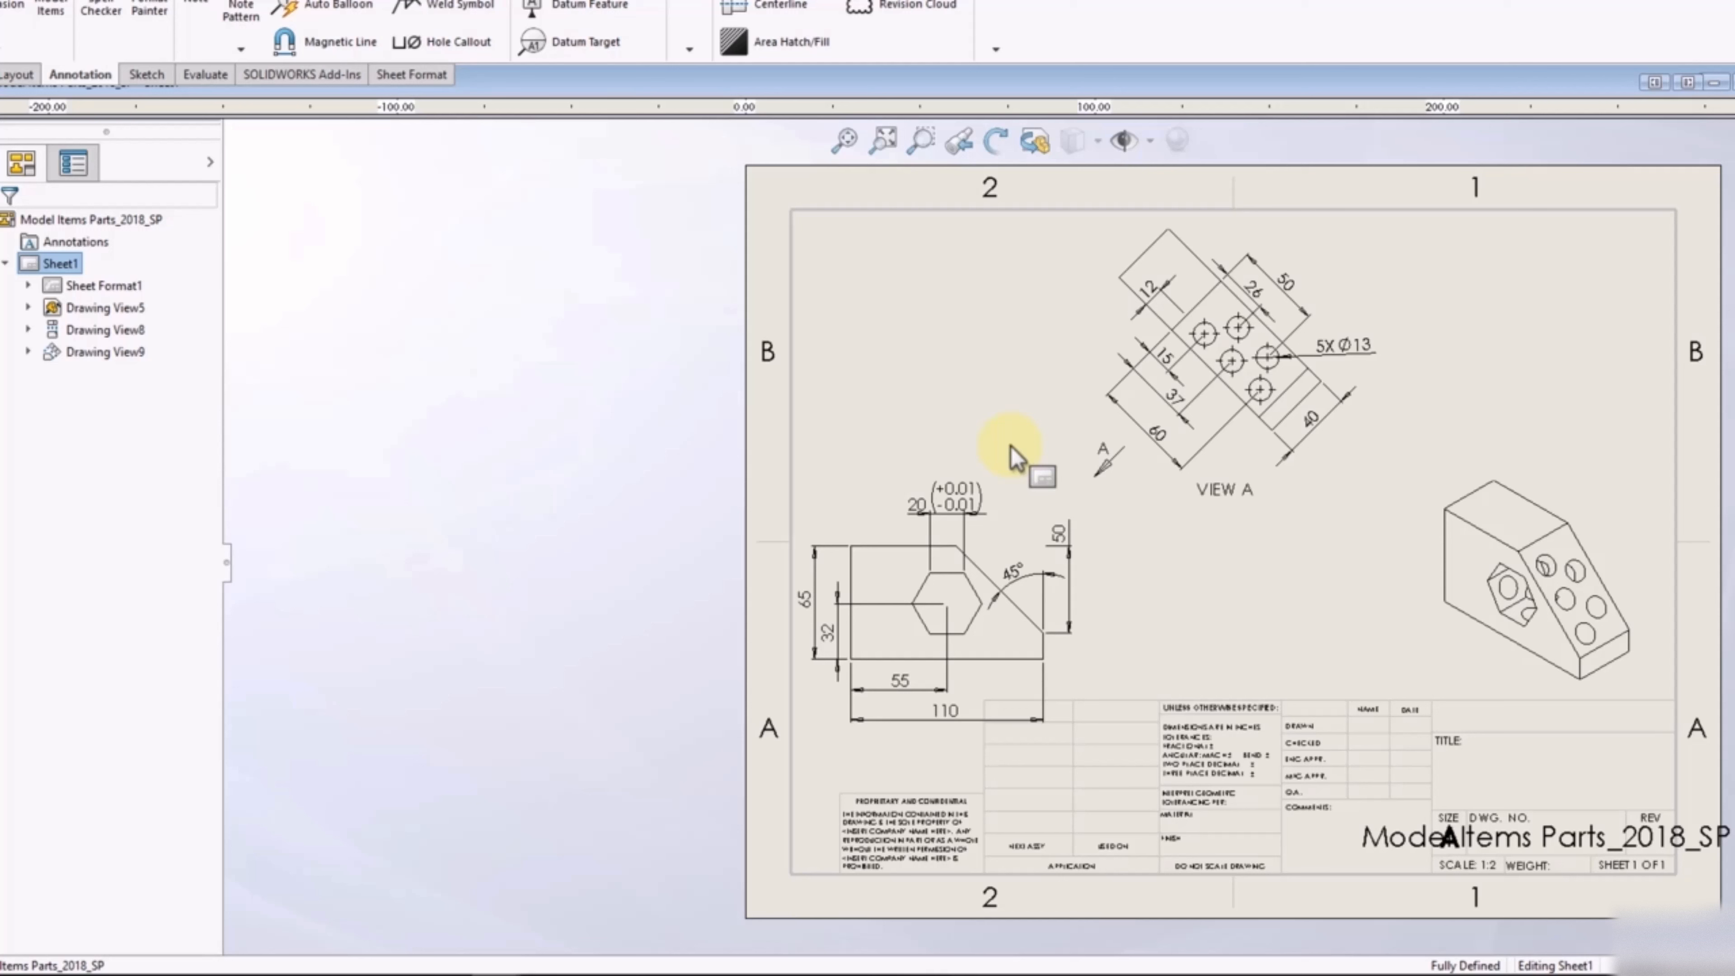
pyautogui.click(1010, 527)
pyautogui.moveTo(1009, 528); pyautogui.dragTo(1008, 496)
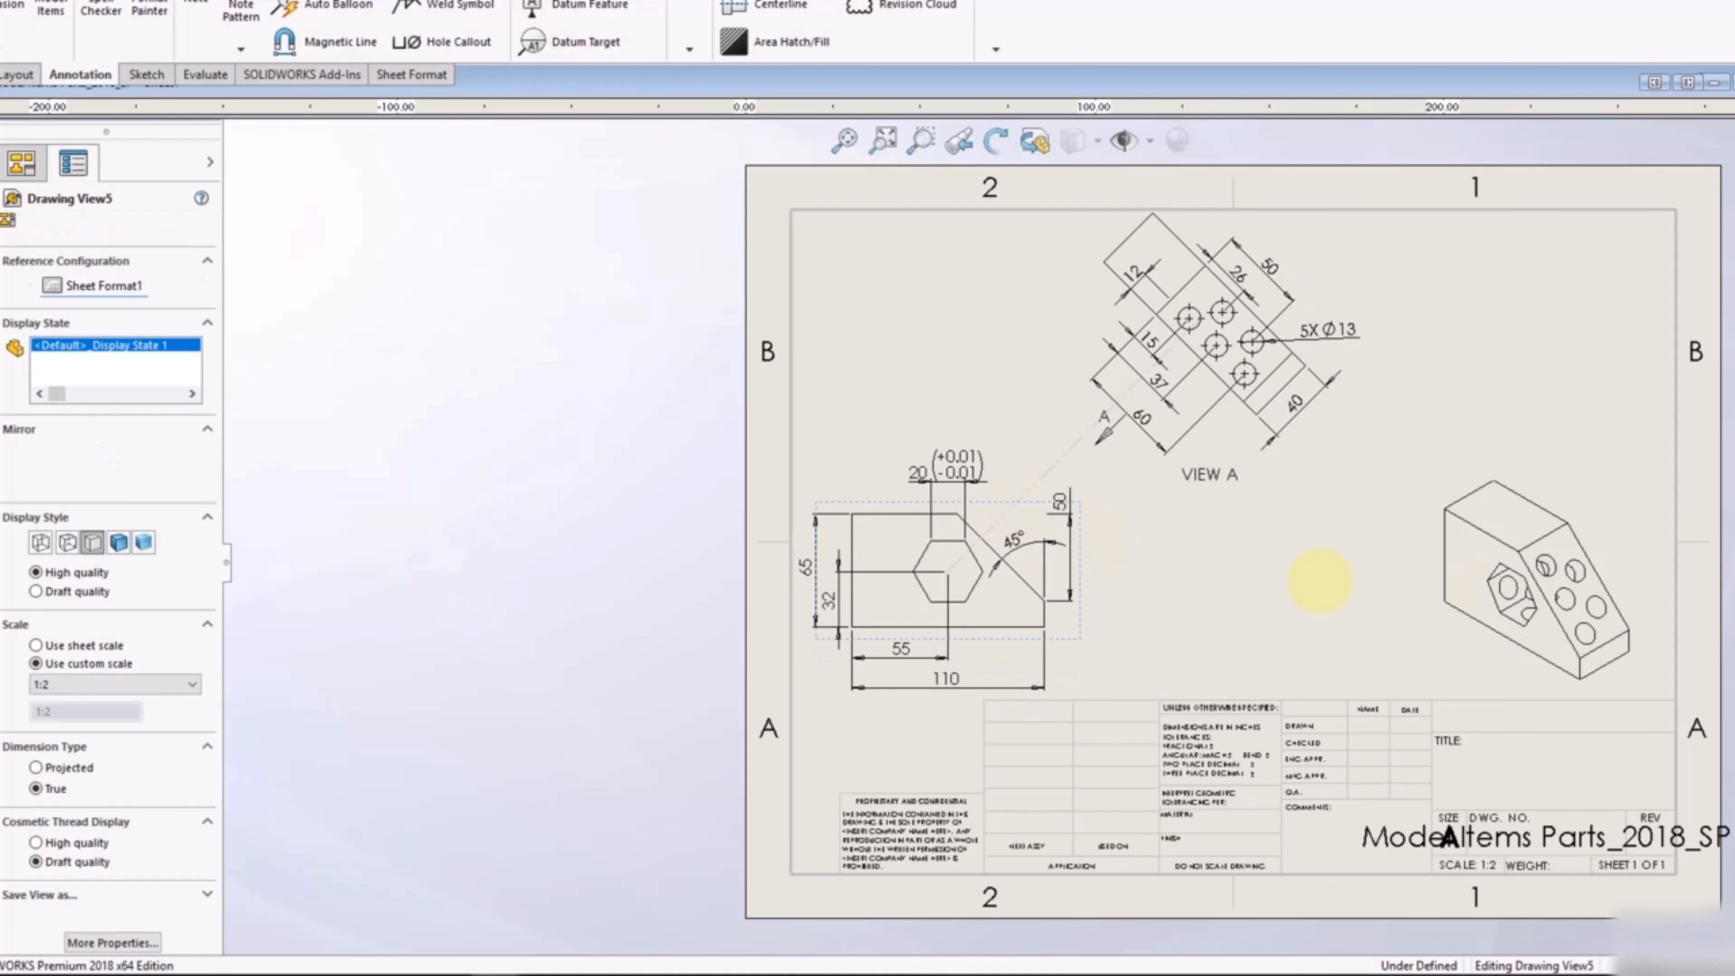
# Set the isometric view's display style to Shaded With Edges and deselect the view
pyautogui.click(1585, 602)
pyautogui.click(118, 542)
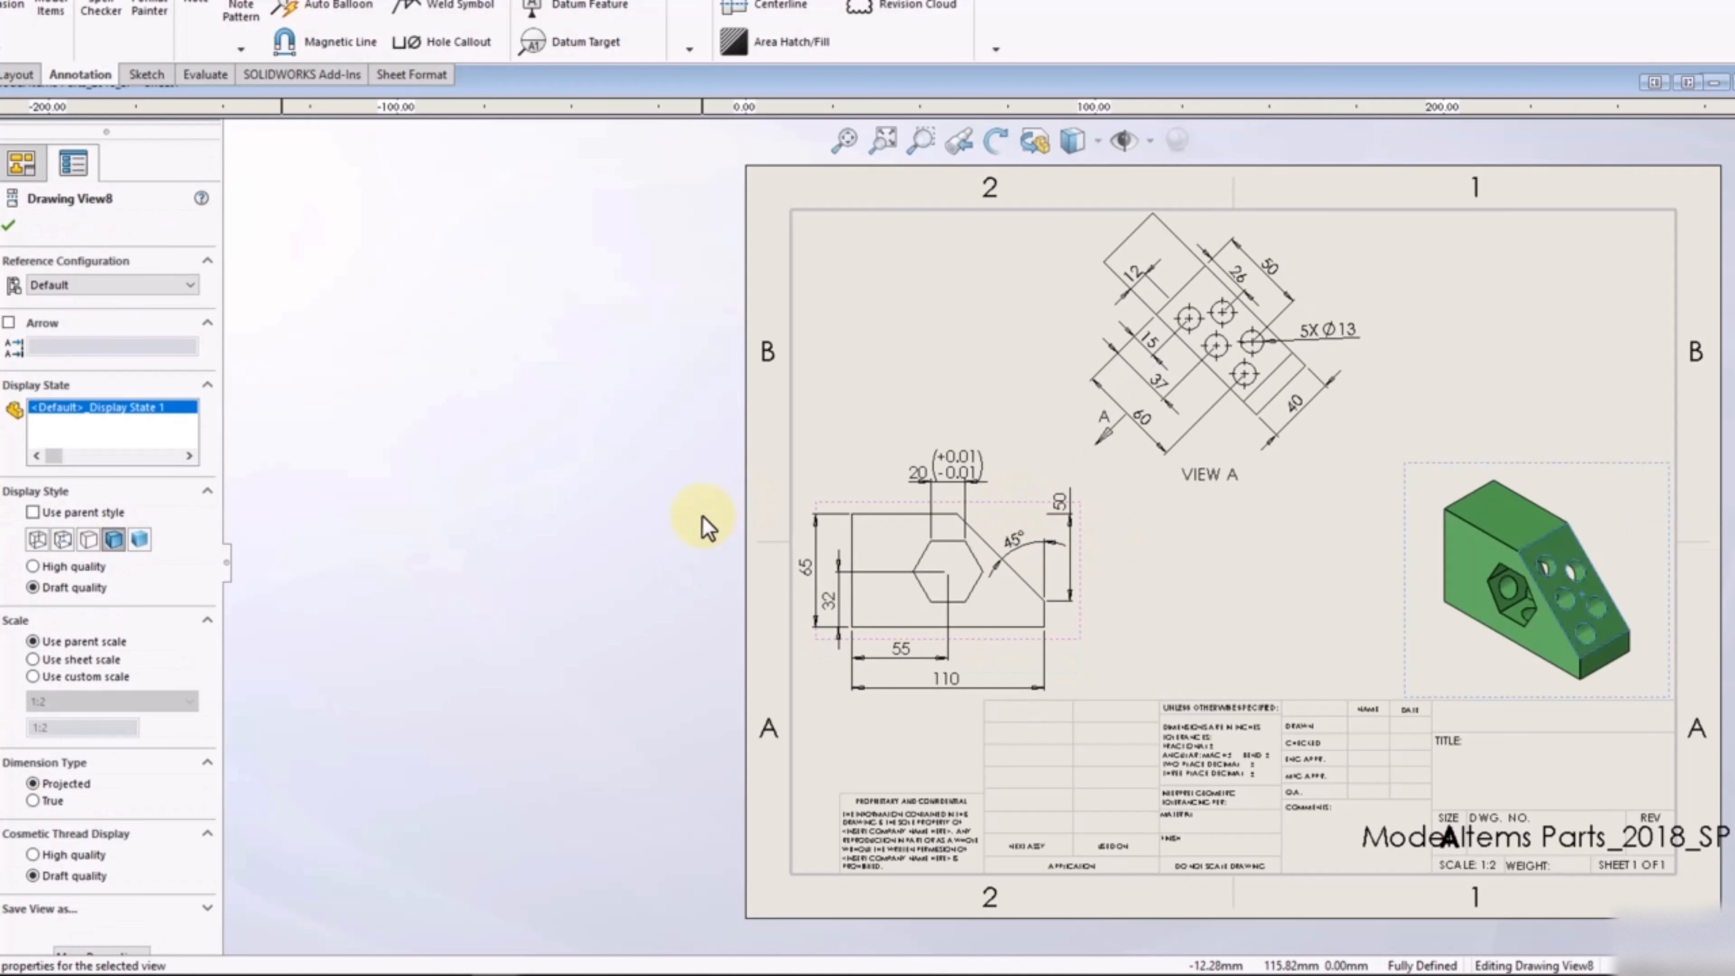
pyautogui.click(1016, 699)
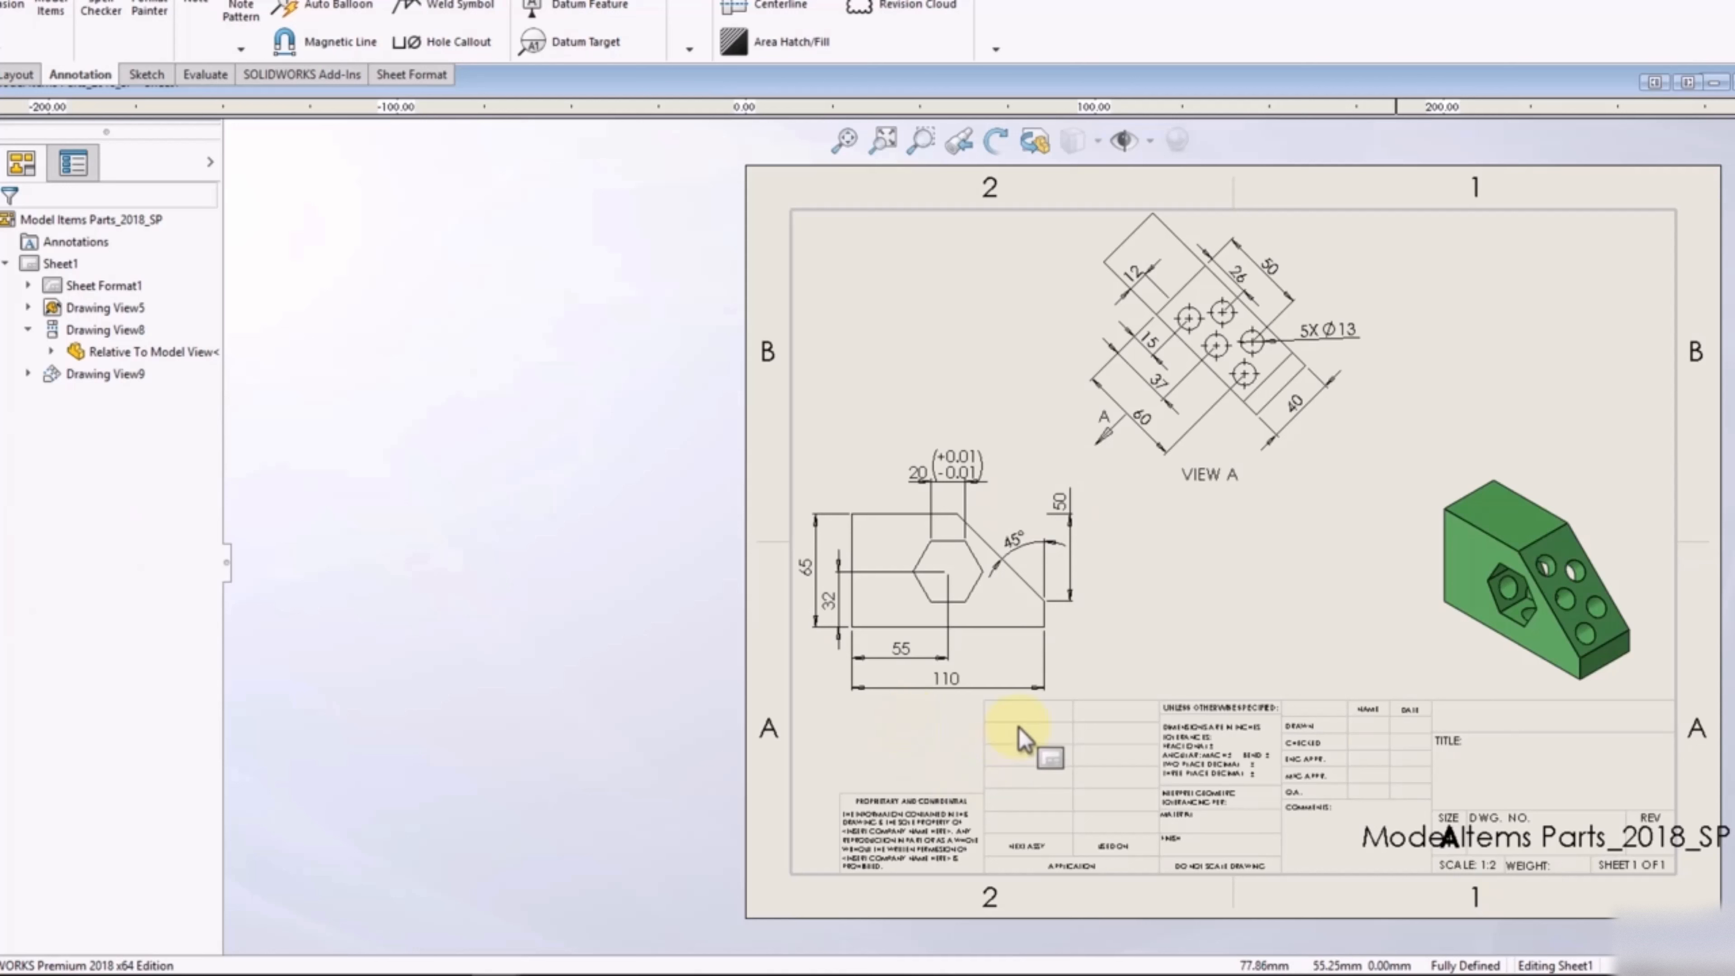